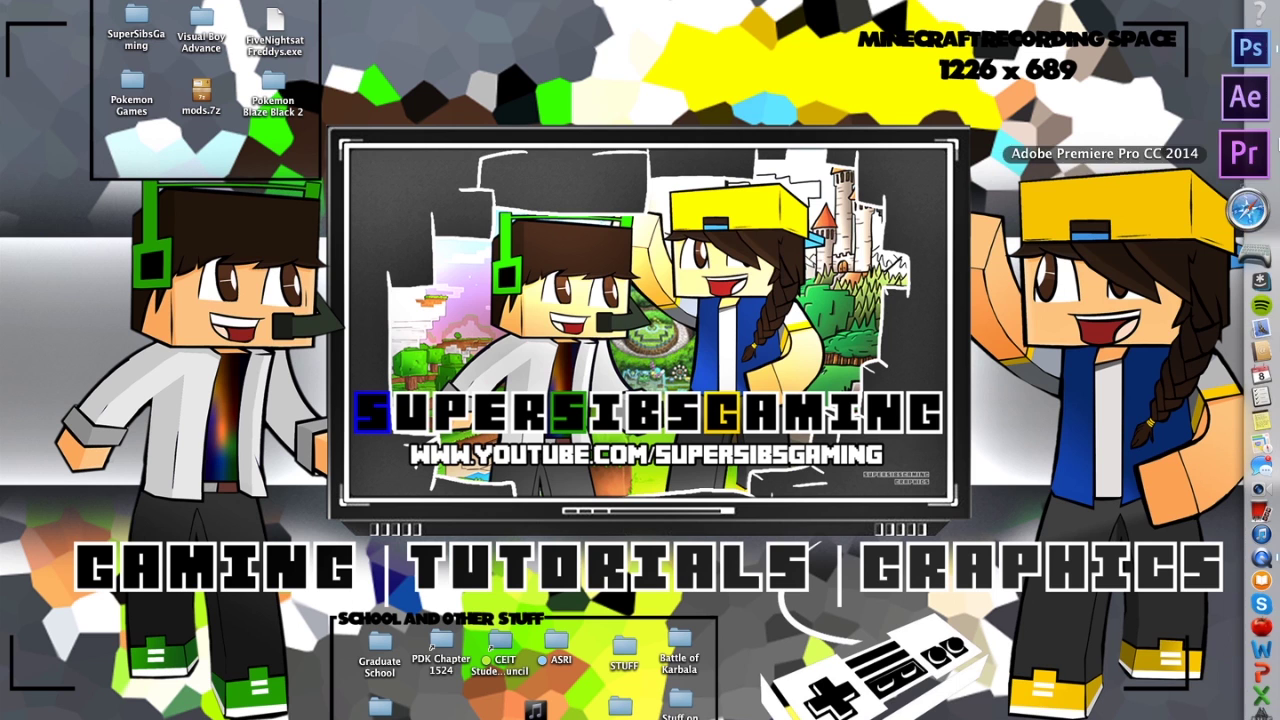
Bring Photoshop back to the front, showing the BBVWLayoutSOLO.psd layout
{"action": "left_click", "coordinate": [1252, 63]}
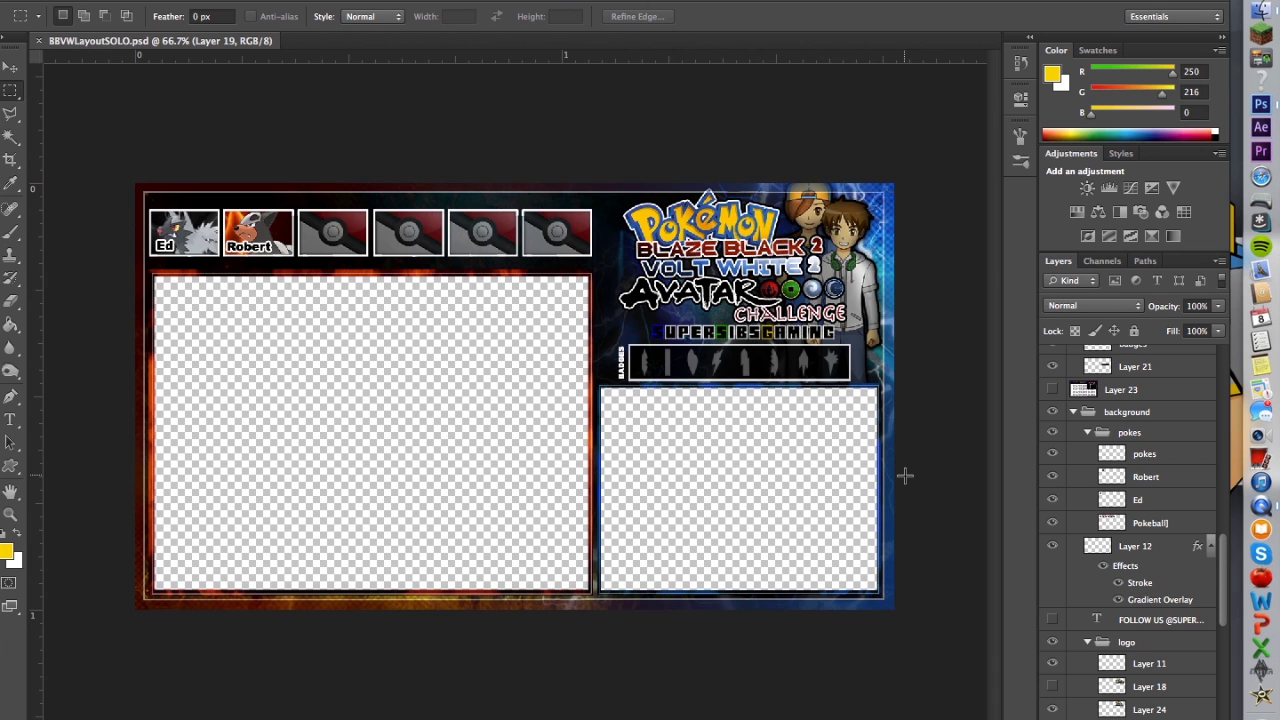
Open BBVWLayoutFLAT.psd from Open Recent as a reference
{"action": "left_click", "coordinate": [160, 0]}
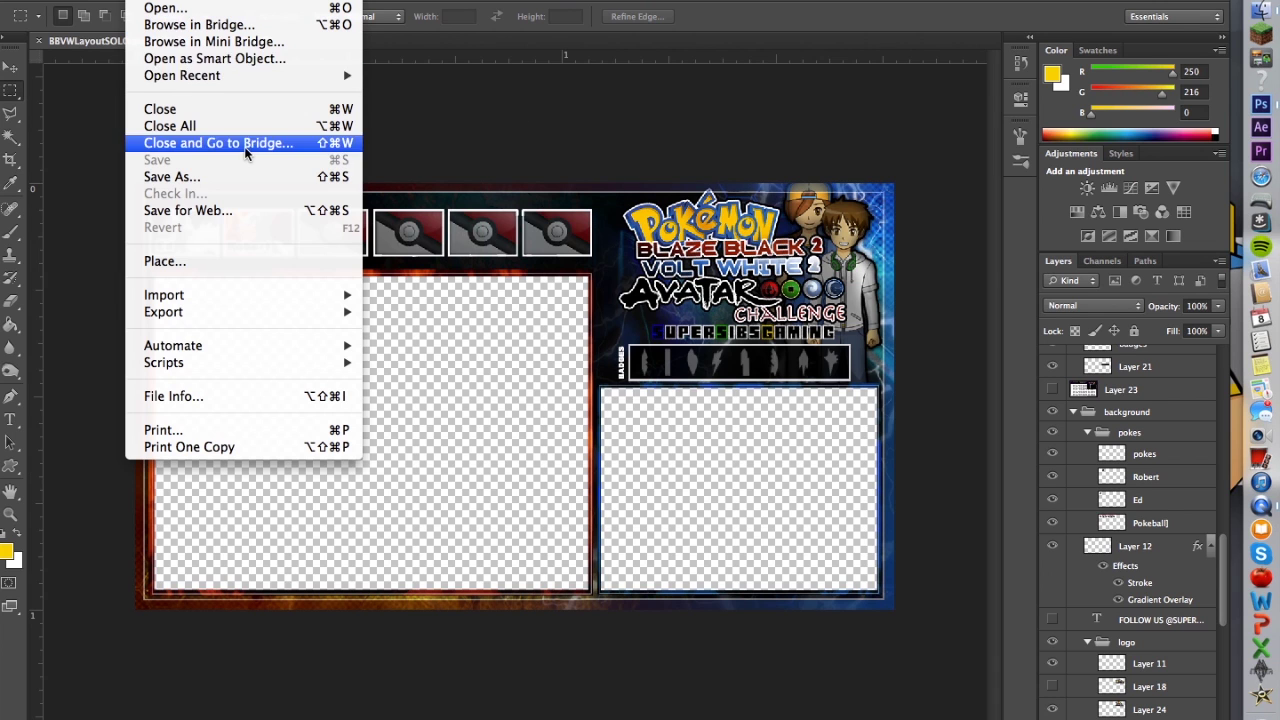
{"action": "mouse_move", "coordinate": [315, 73]}
{"action": "left_click", "coordinate": [488, 96]}
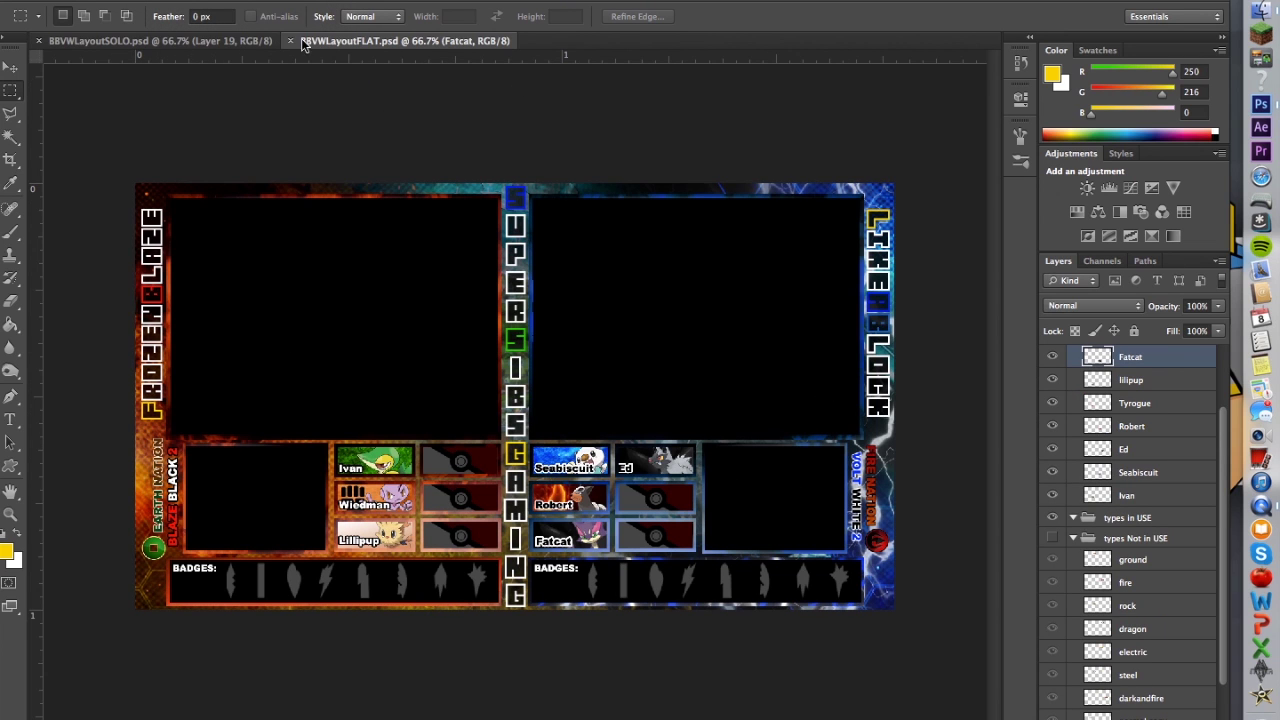
Return to BBVWLayoutSOLO.psd and close the FLAT document
{"action": "left_click", "coordinate": [231, 40]}
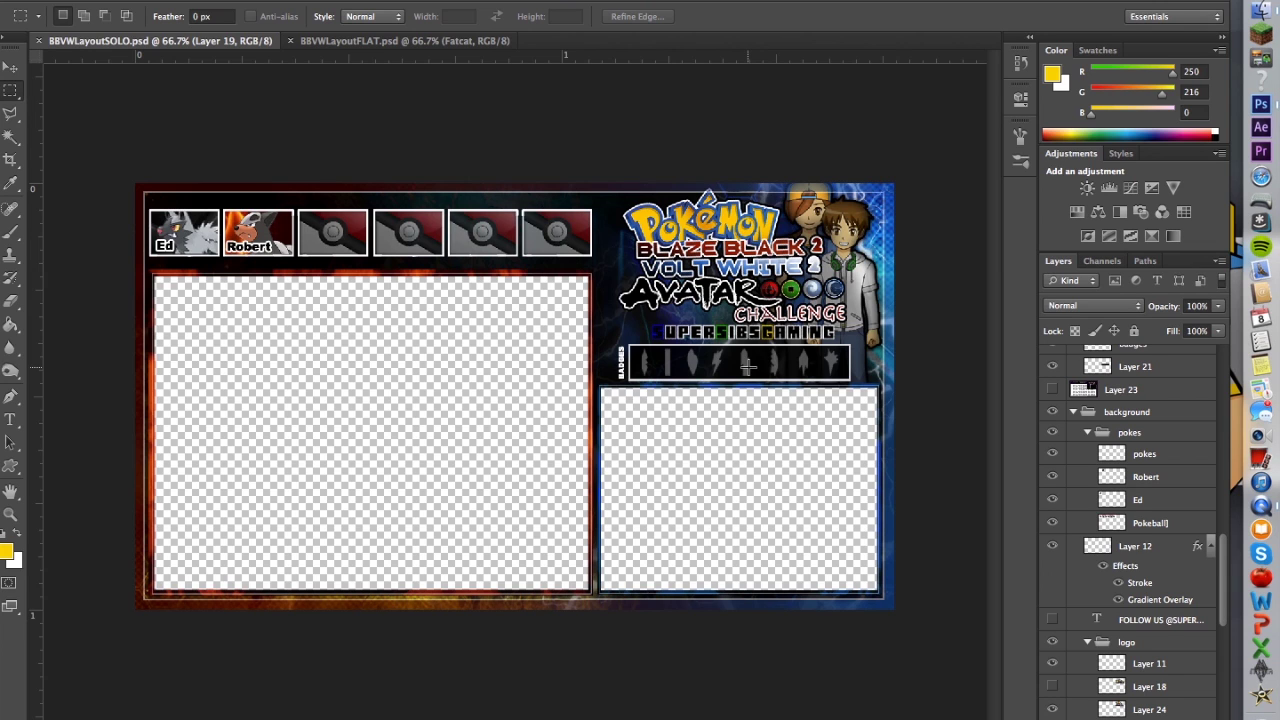
{"action": "left_click", "coordinate": [290, 41]}
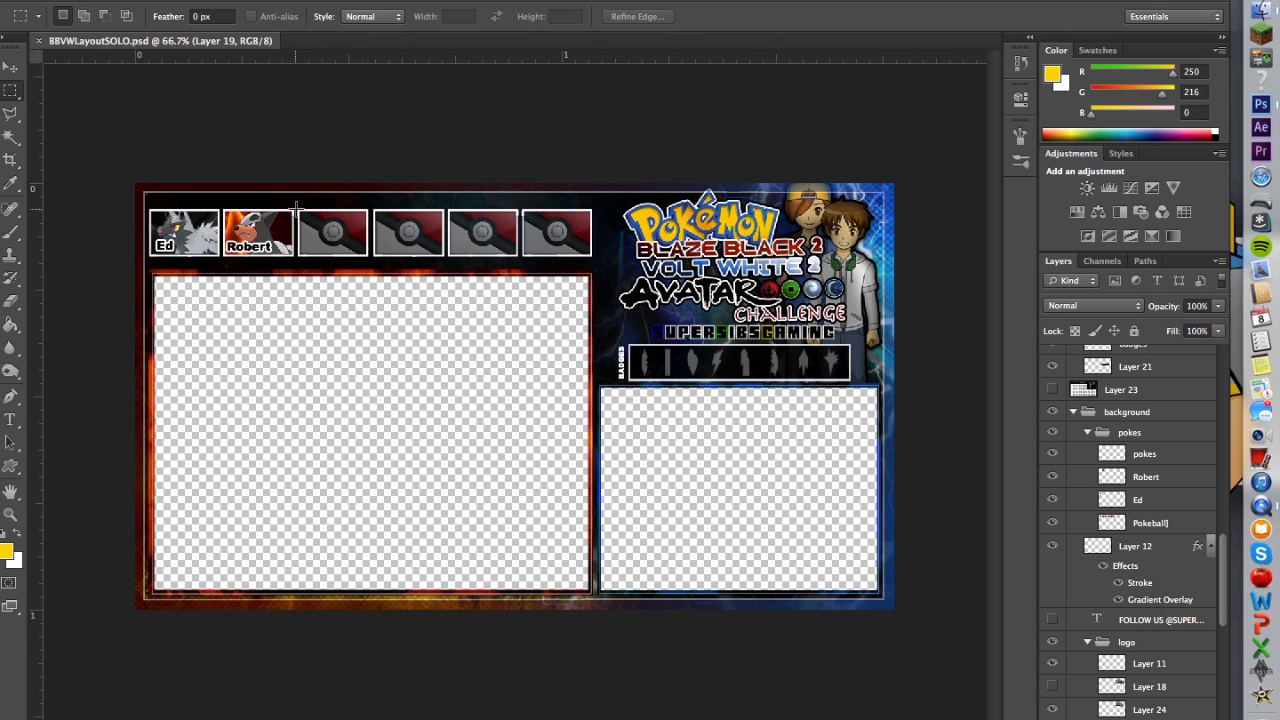
{"action": "left_click", "coordinate": [145, 0]}
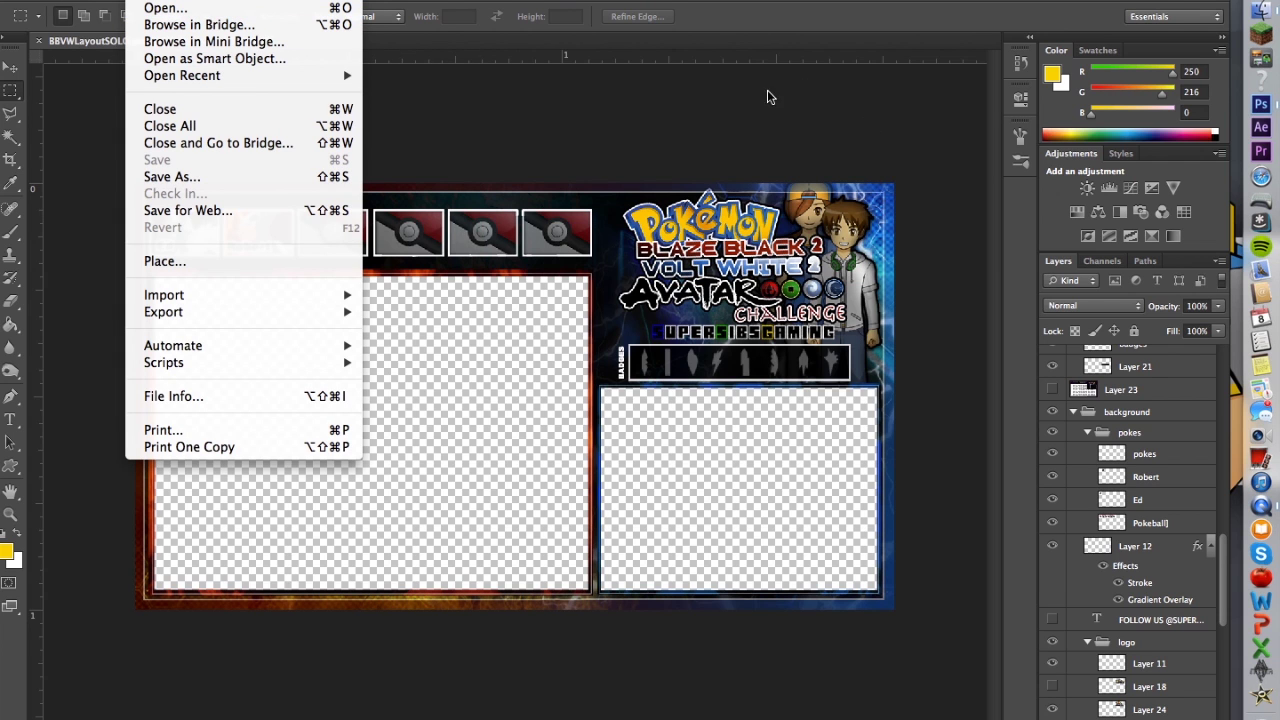
Start a new document and check its 1280 width and 720 height values
{"action": "left_click", "coordinate": [160, 0]}
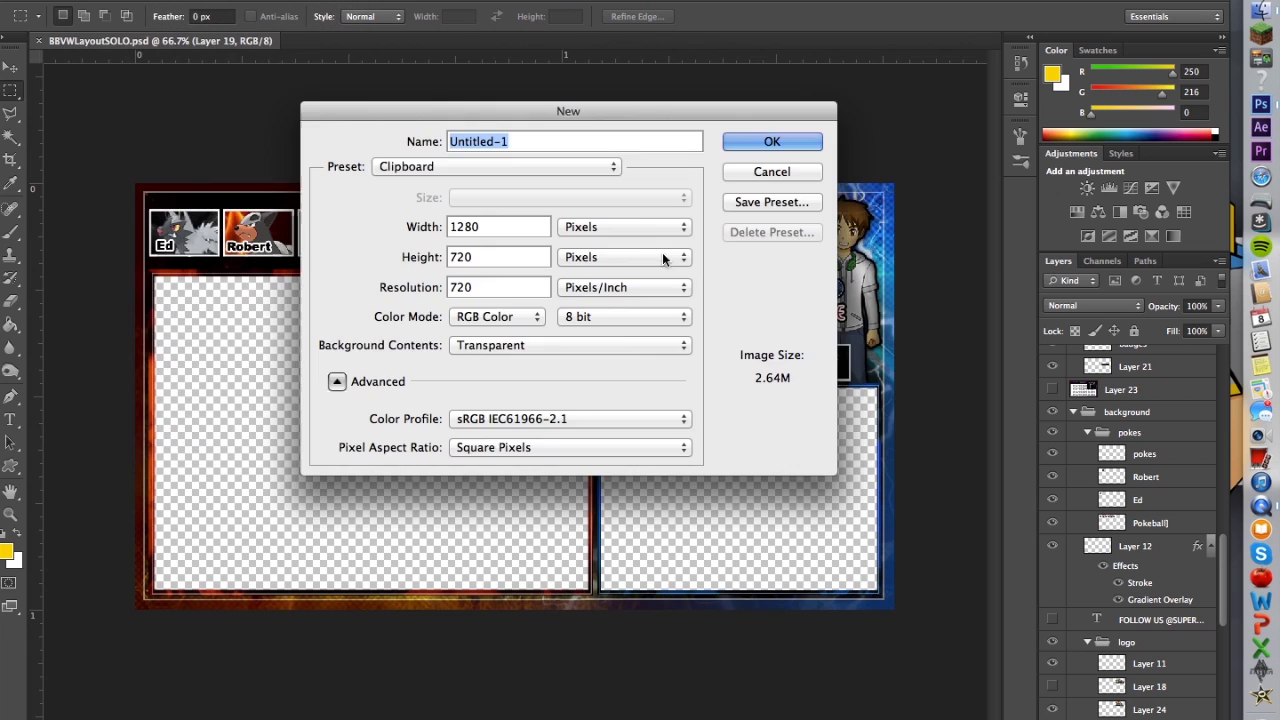
{"action": "left_click", "coordinate": [424, 226]}
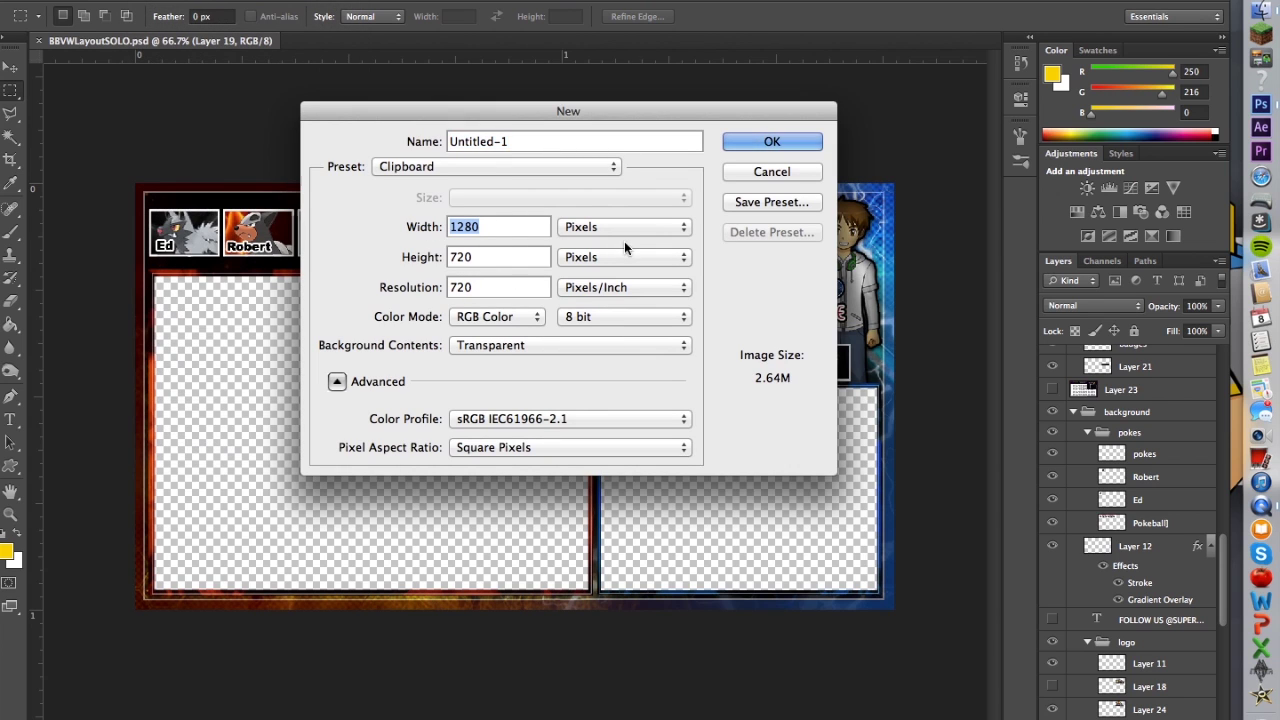
{"action": "left_click", "coordinate": [456, 258]}
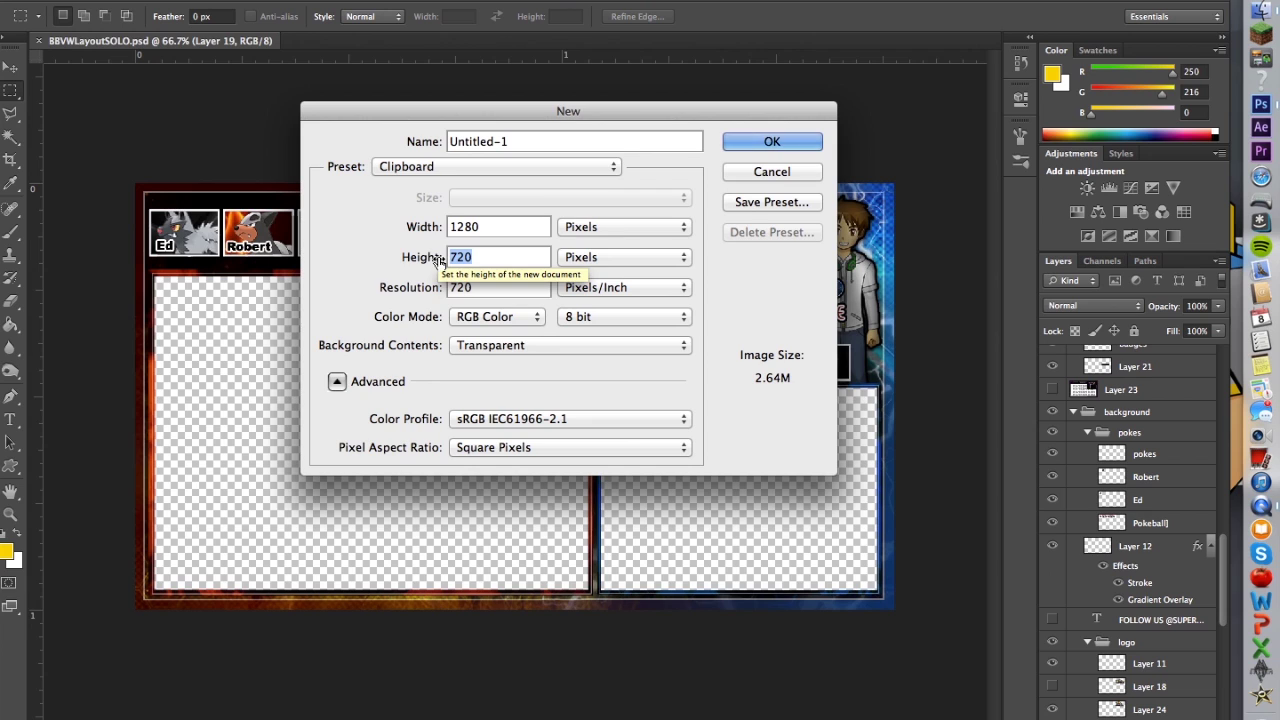
{"action": "left_click", "coordinate": [510, 231]}
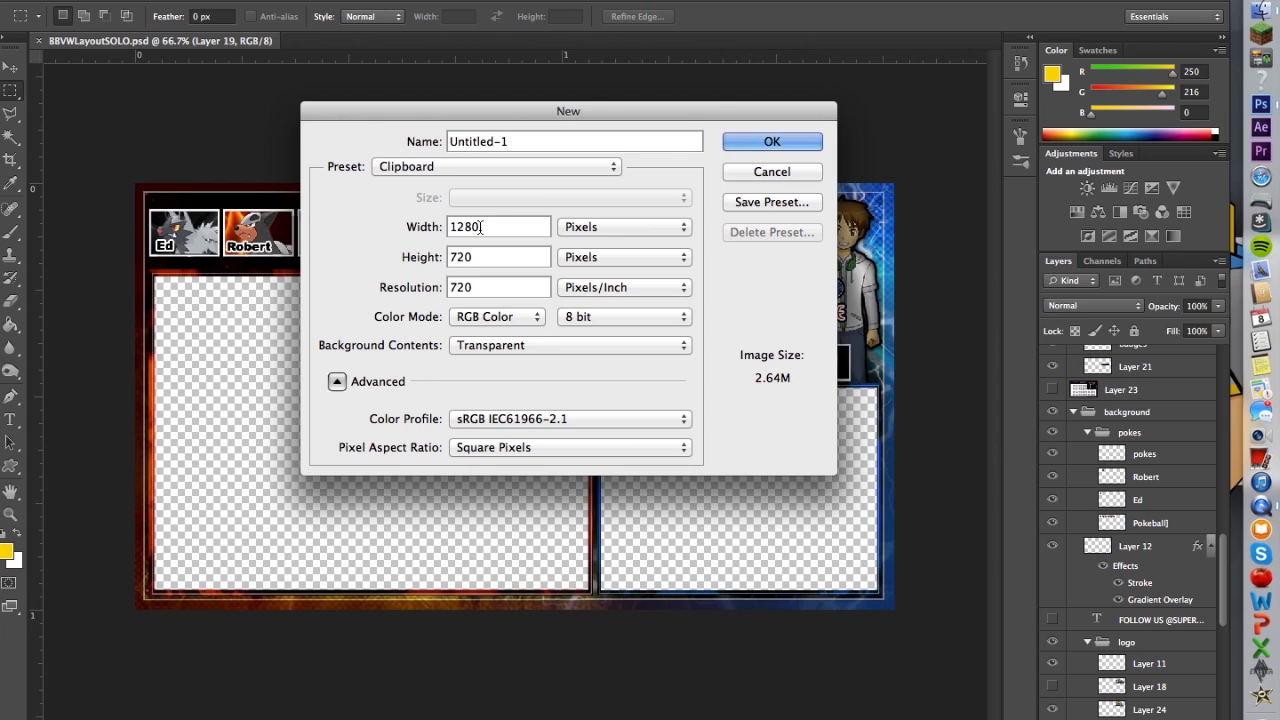
{"action": "double_click", "coordinate": [484, 228]}
{"action": "double_click", "coordinate": [503, 257]}
{"action": "left_click", "coordinate": [501, 227]}
{"action": "double_click", "coordinate": [501, 227]}
Keep pixel units and a Transparent background, and create the 1280 × 720 document
{"action": "left_click", "coordinate": [623, 228]}
{"action": "left_click", "coordinate": [700, 282]}
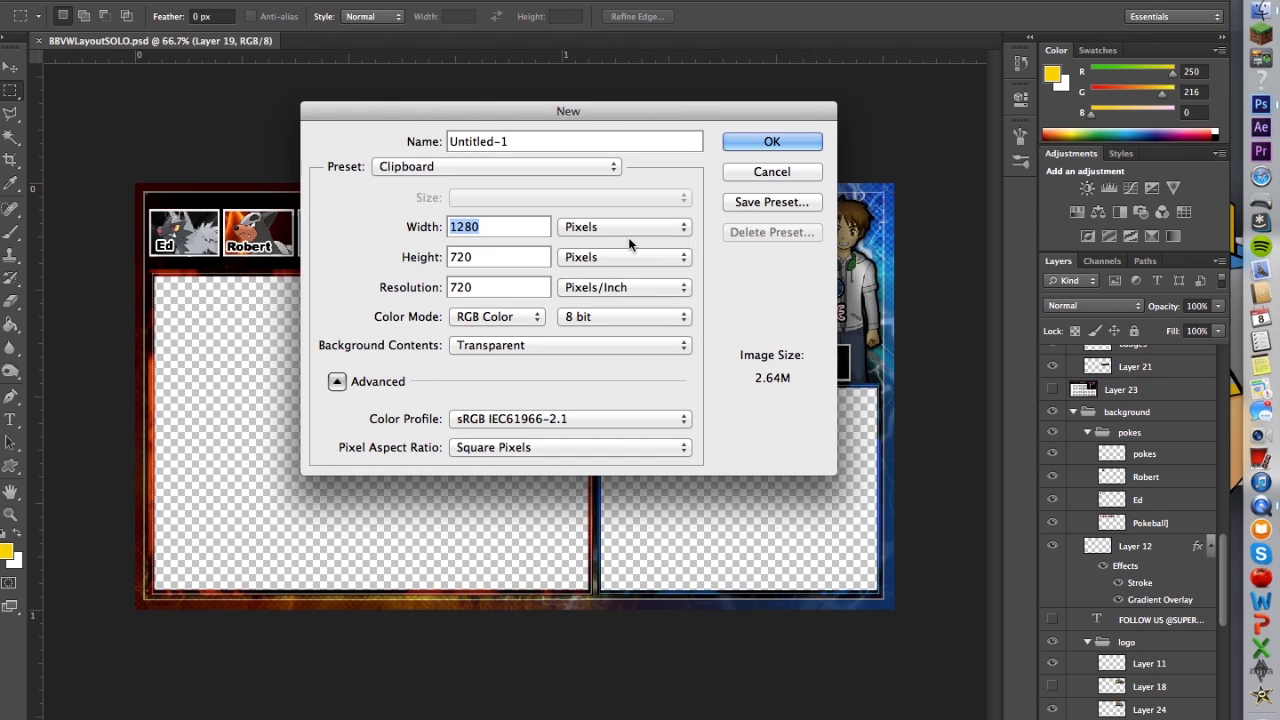
{"action": "left_click", "coordinate": [623, 227]}
{"action": "left_click", "coordinate": [583, 243]}
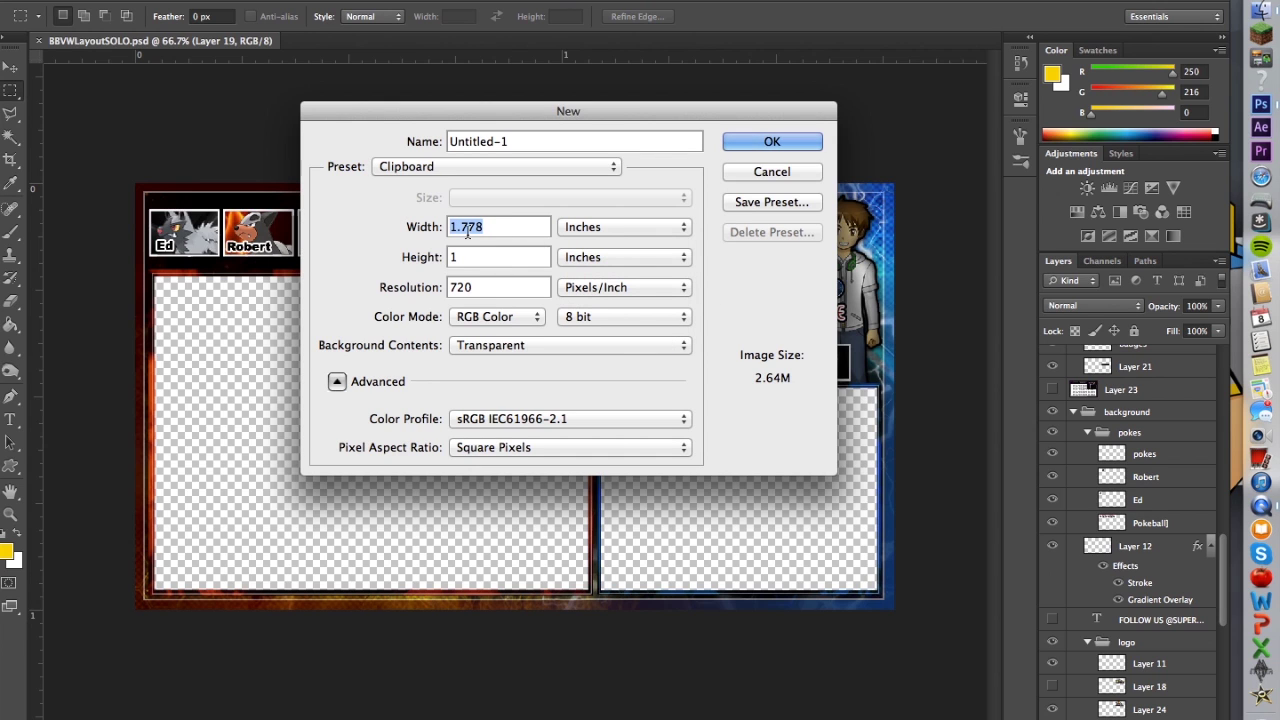
{"action": "left_click", "coordinate": [627, 230]}
{"action": "left_click", "coordinate": [624, 217]}
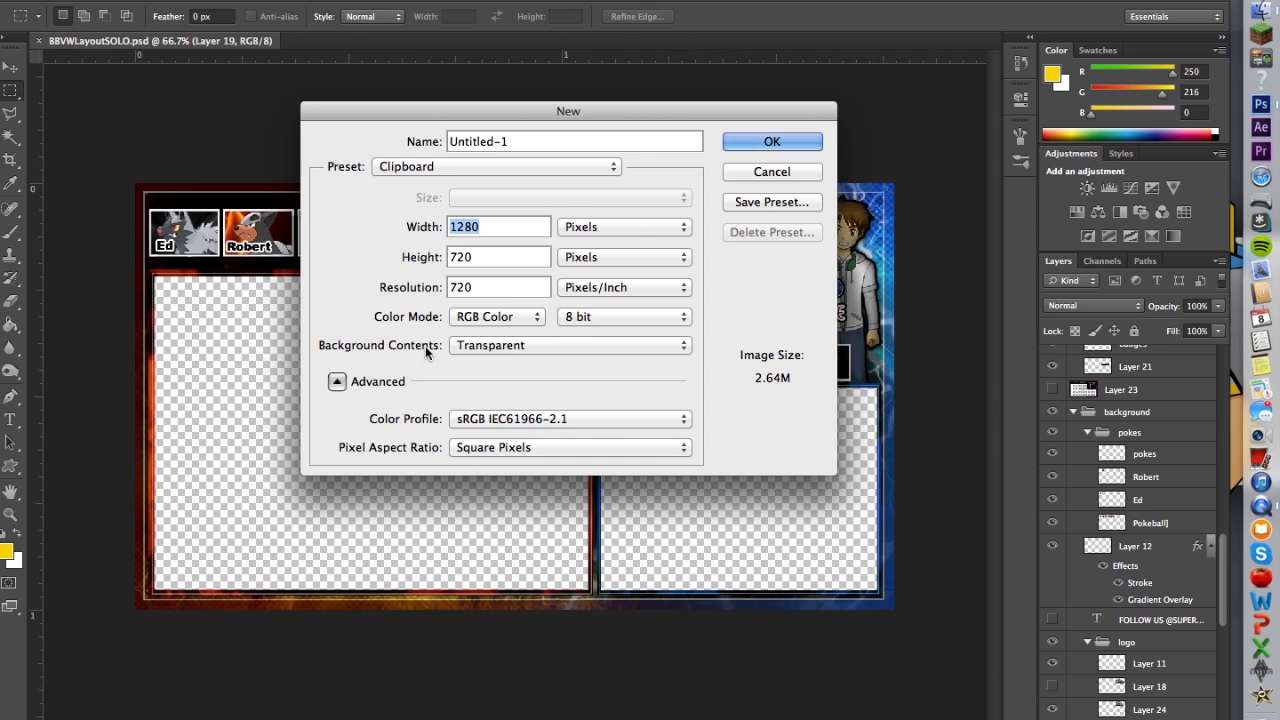
{"action": "left_click", "coordinate": [509, 352]}
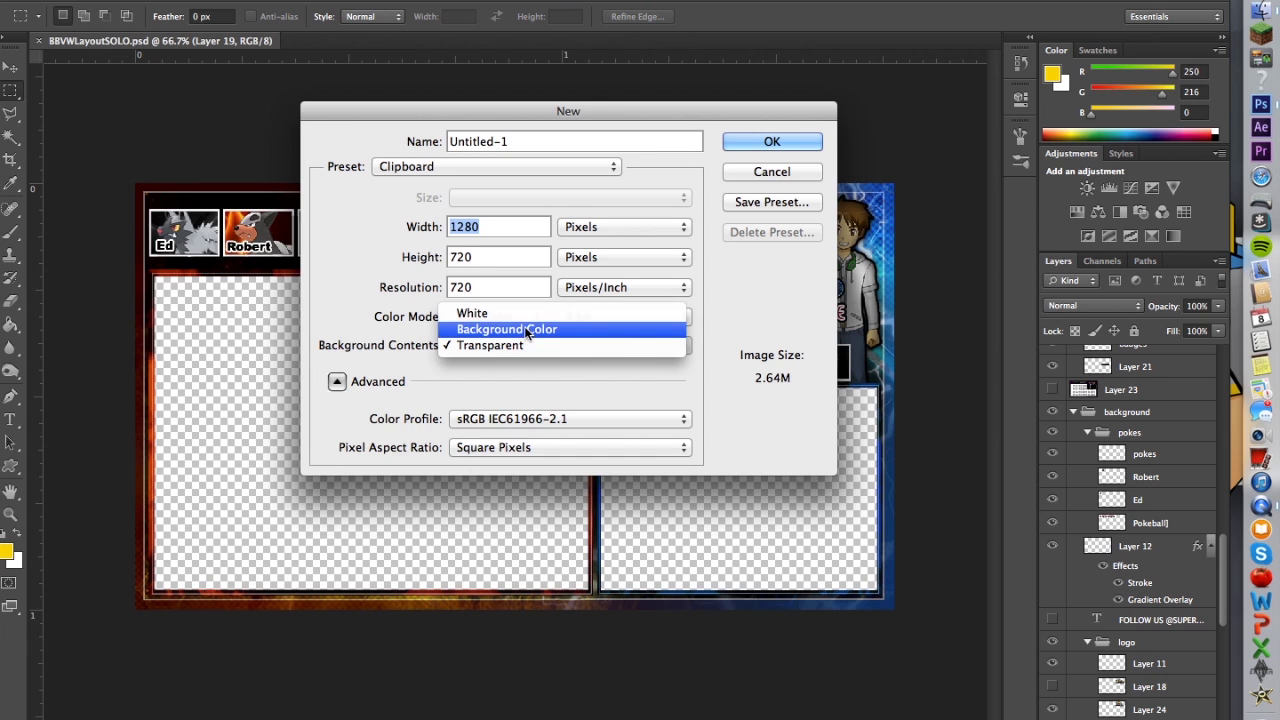
{"action": "left_click", "coordinate": [524, 347]}
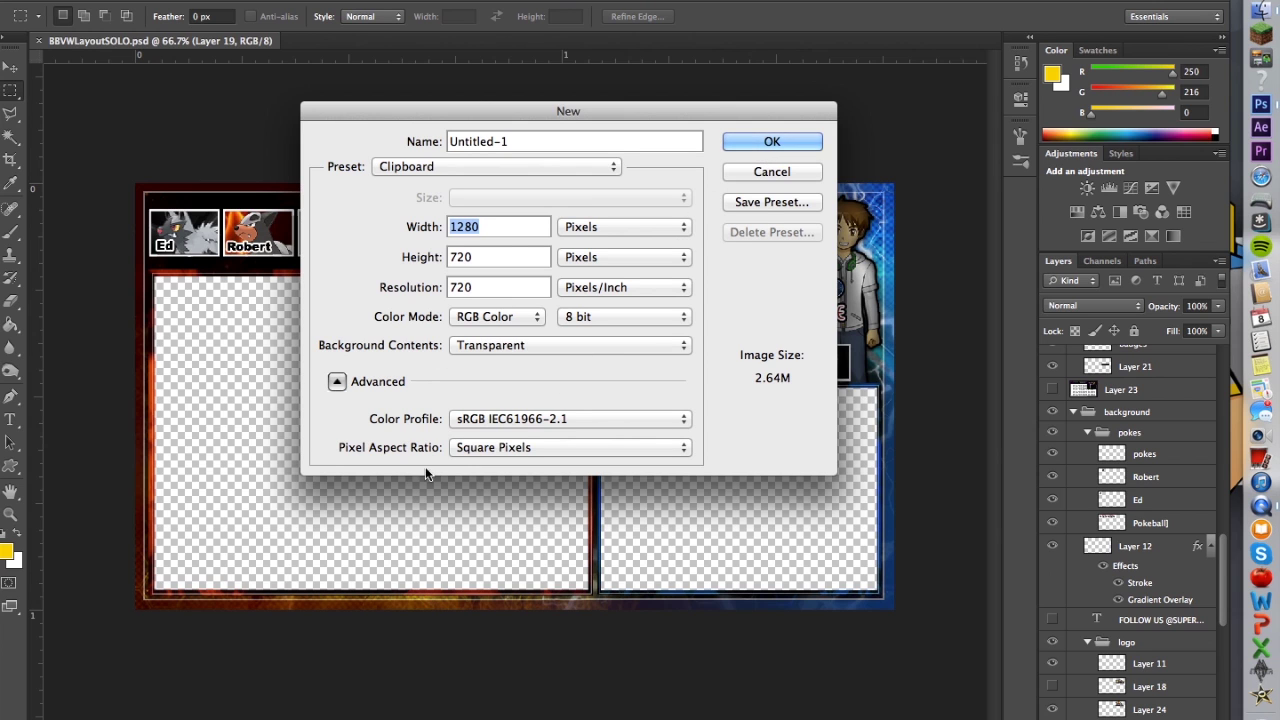
{"action": "left_click", "coordinate": [790, 142]}
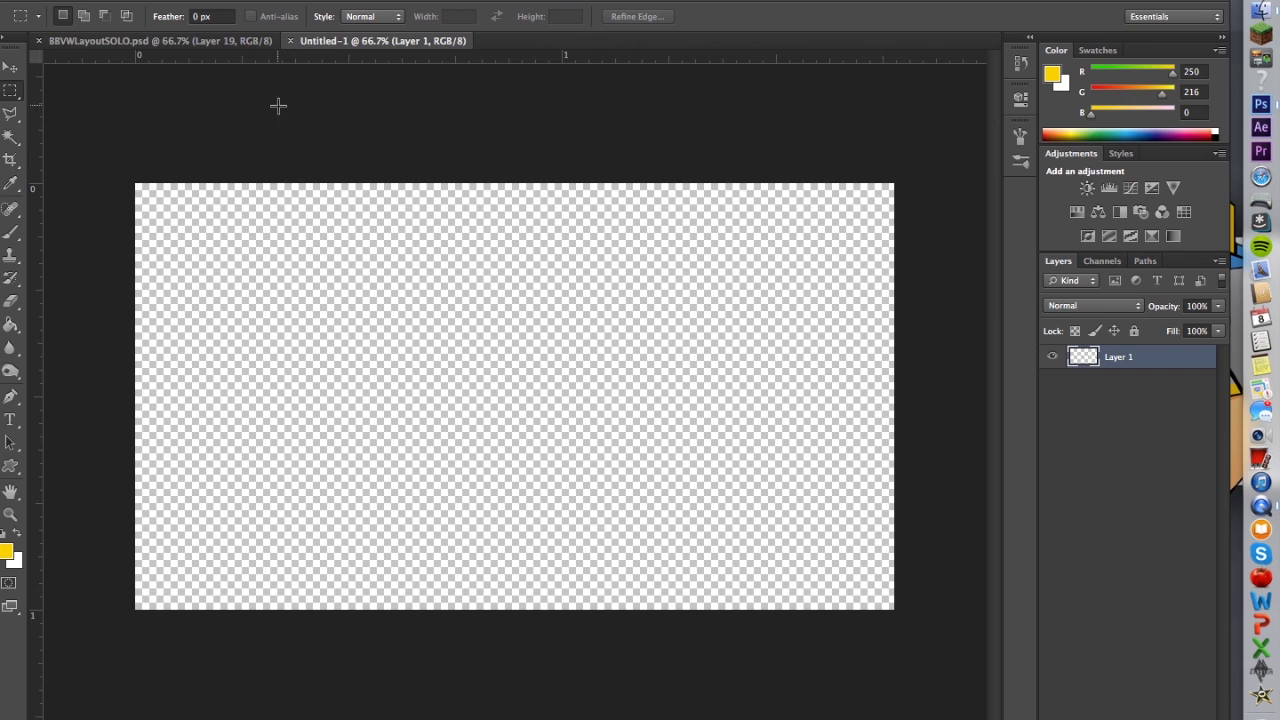
Compare the BBVWLayoutSOLO.psd layout with the blank Untitled-1 canvas, ending on Untitled-1
{"action": "left_click", "coordinate": [187, 40]}
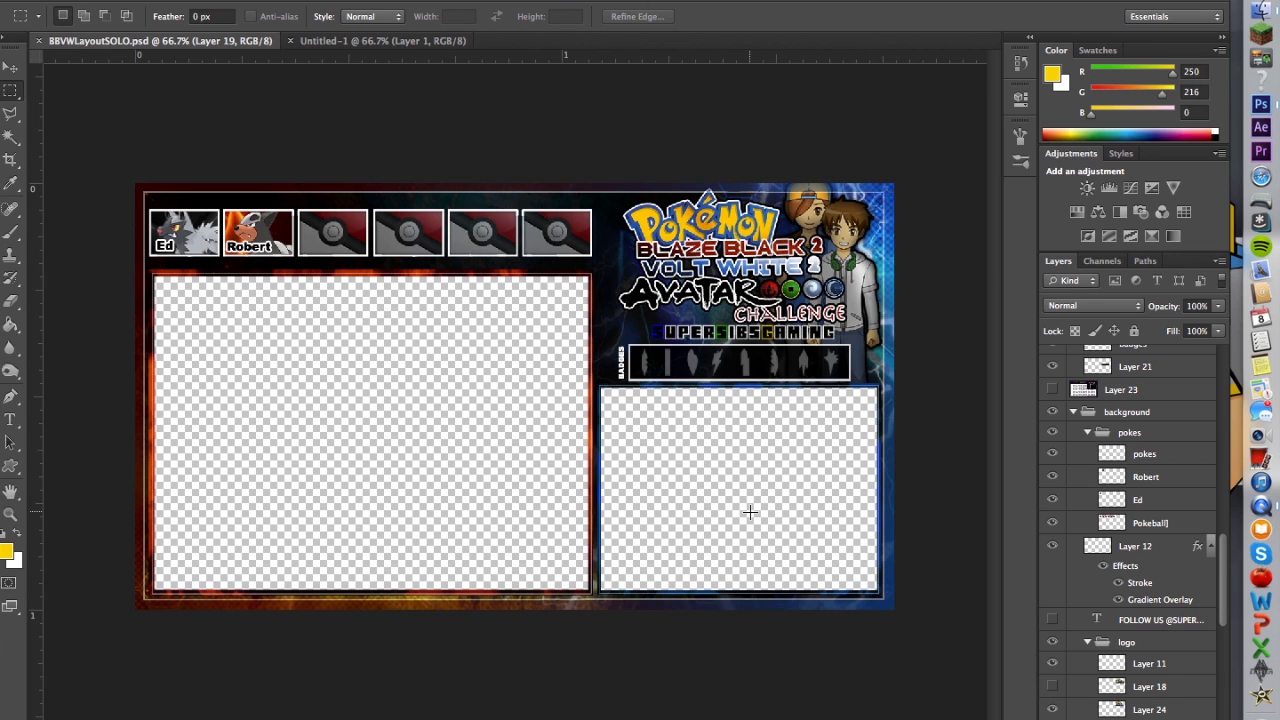
{"action": "left_click", "coordinate": [404, 48]}
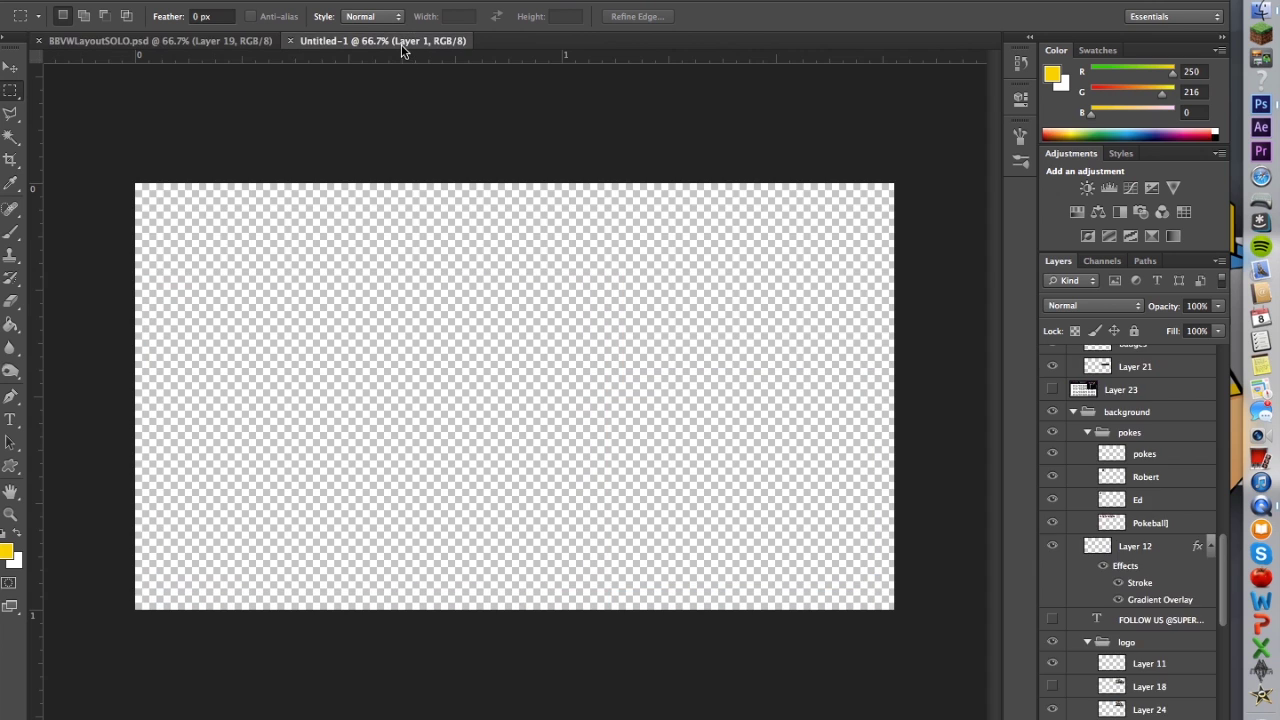
{"action": "left_click", "coordinate": [223, 48]}
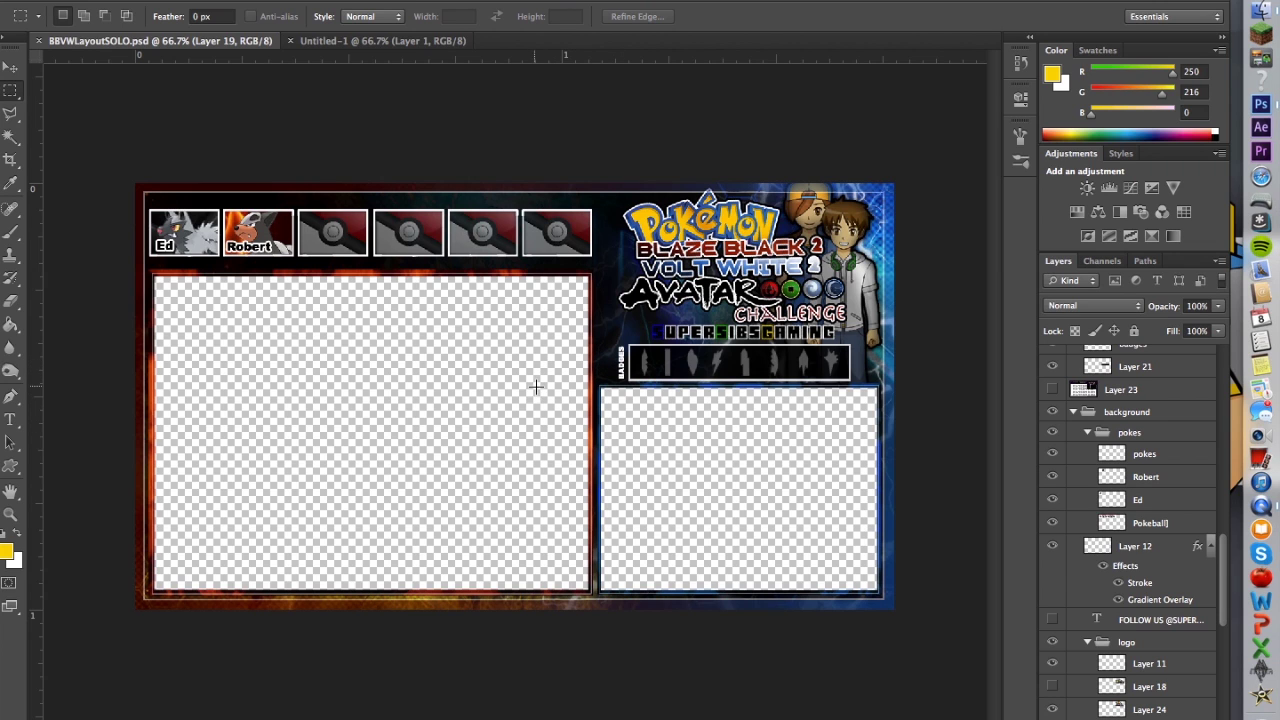
{"action": "left_click", "coordinate": [357, 45]}
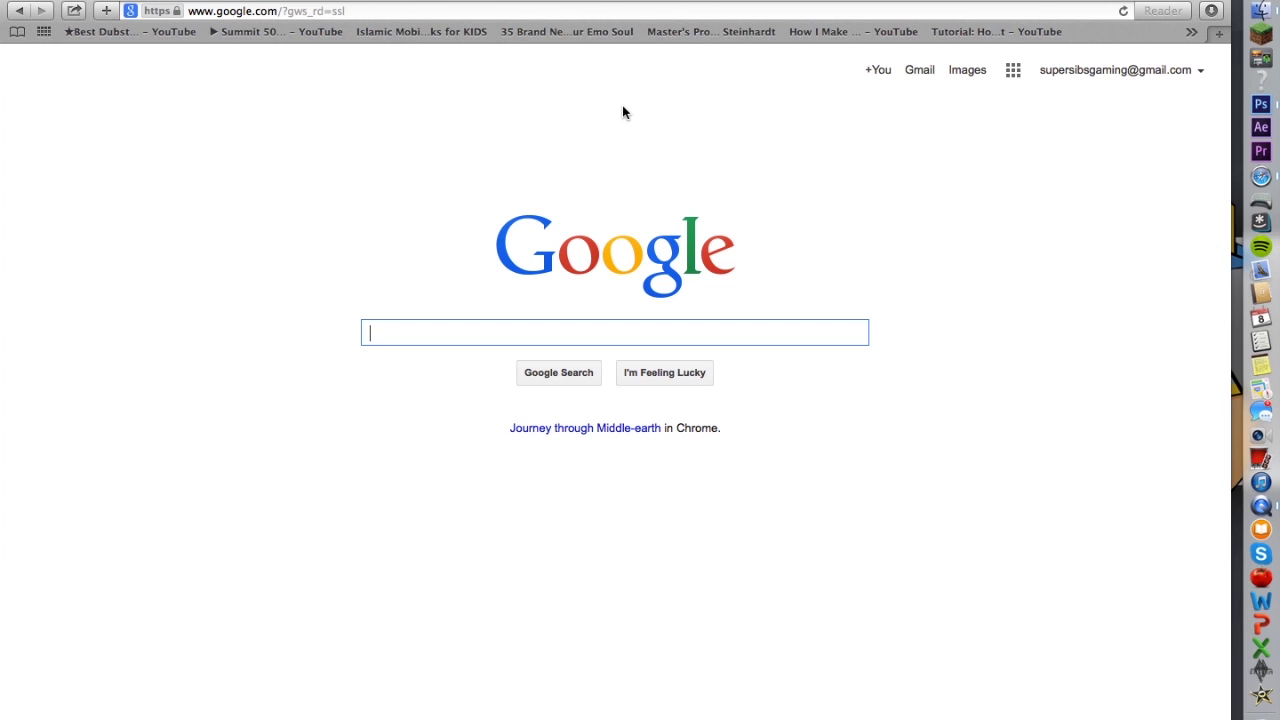
Search Google Images for 'pokemon emerald'
{"action": "left_click", "coordinate": [385, 13]}
{"action": "left_click", "coordinate": [425, 332]}
{"action": "type", "text": "pokem"}
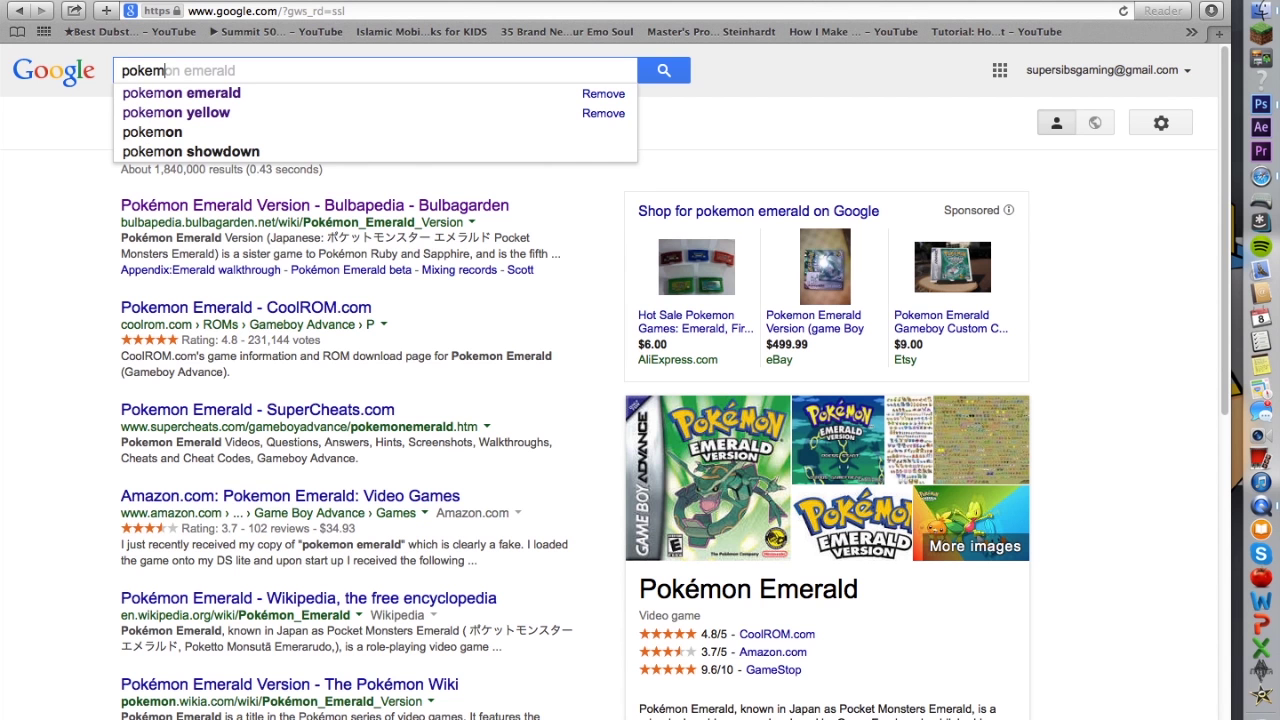
{"action": "key", "text": "Return"}
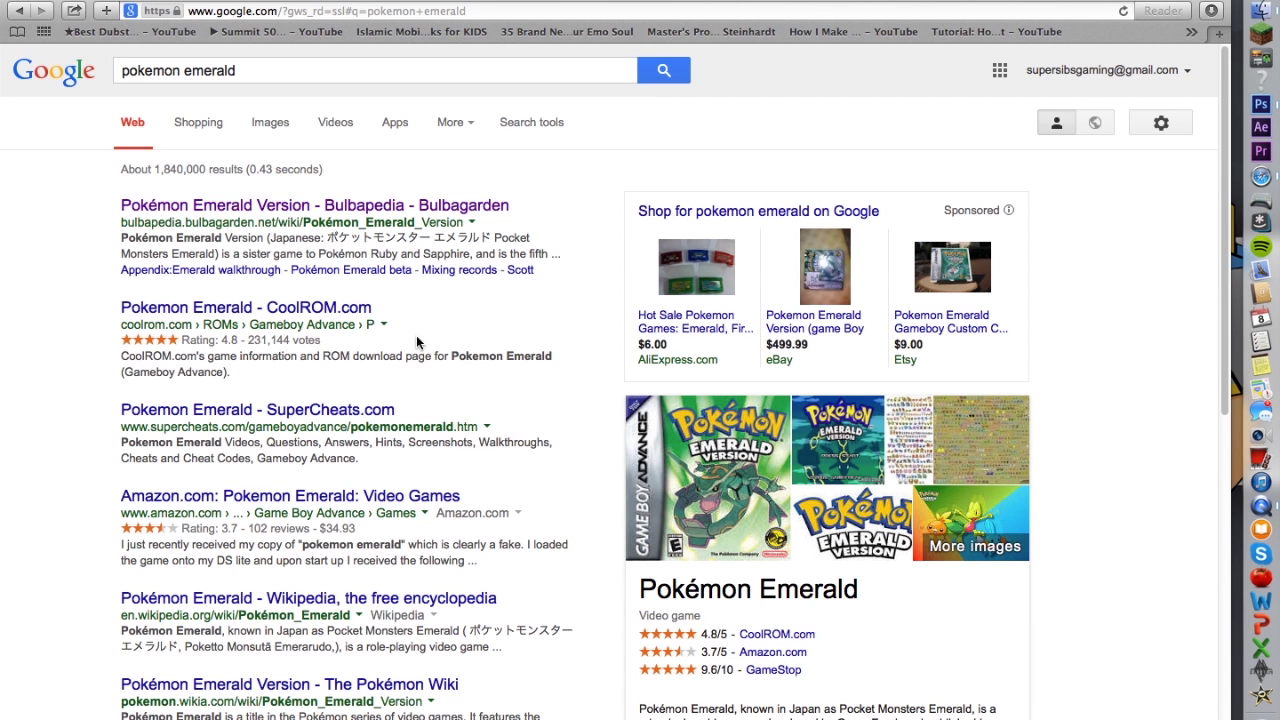
{"action": "left_click", "coordinate": [270, 124]}
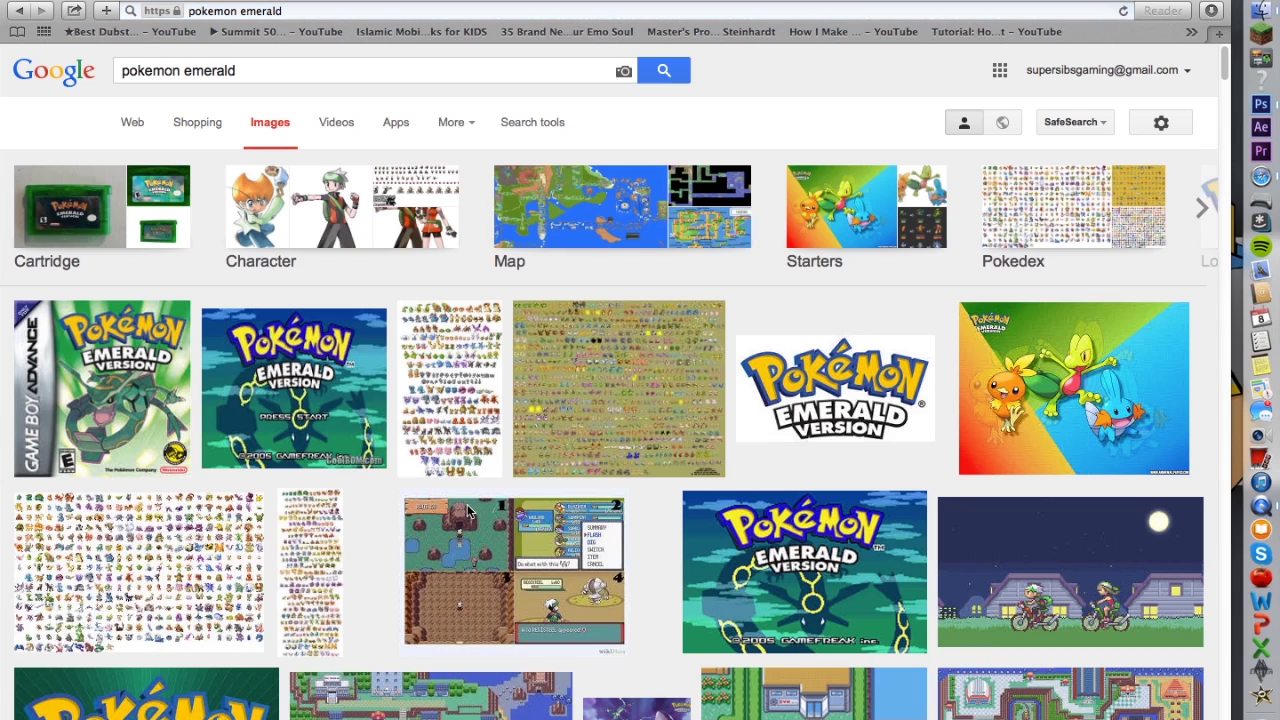
Browse the Emerald image results, previewing the YouTube background and Sidebar images
{"action": "scroll", "coordinate": [770, 530], "scroll_direction": "down", "scroll_amount": 1}
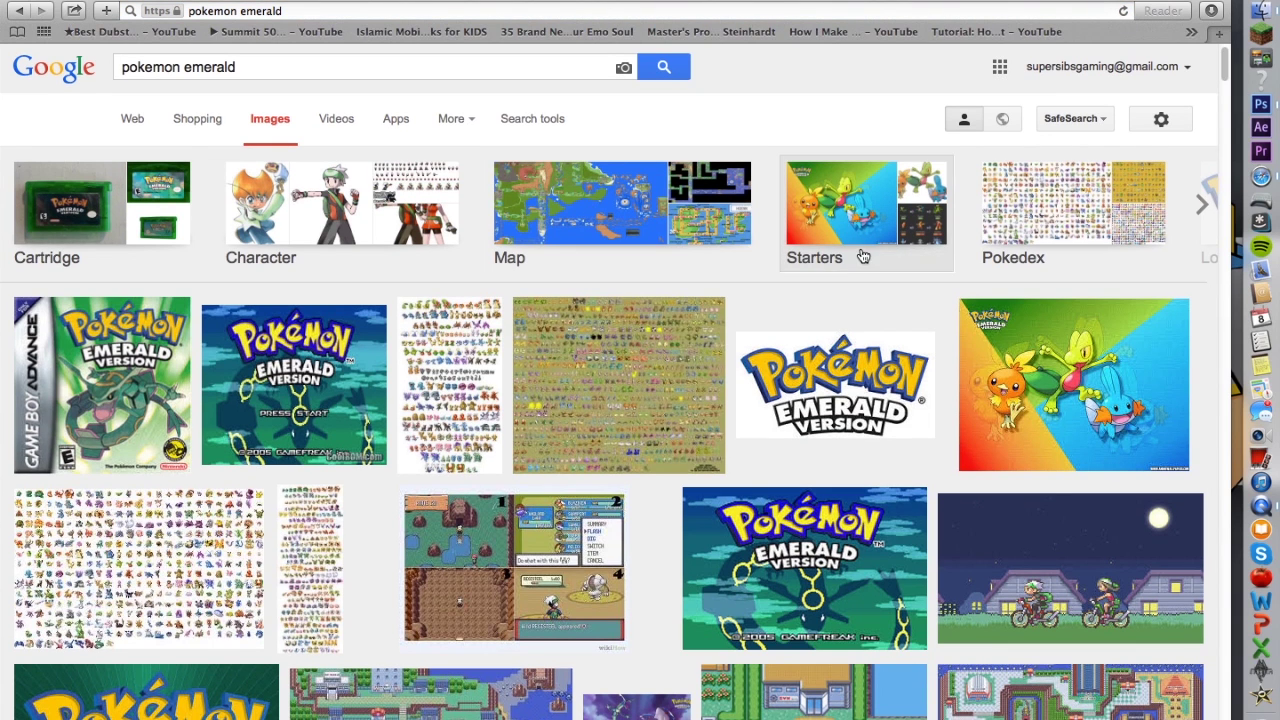
{"action": "scroll", "coordinate": [897, 571], "scroll_direction": "down", "scroll_amount": 5}
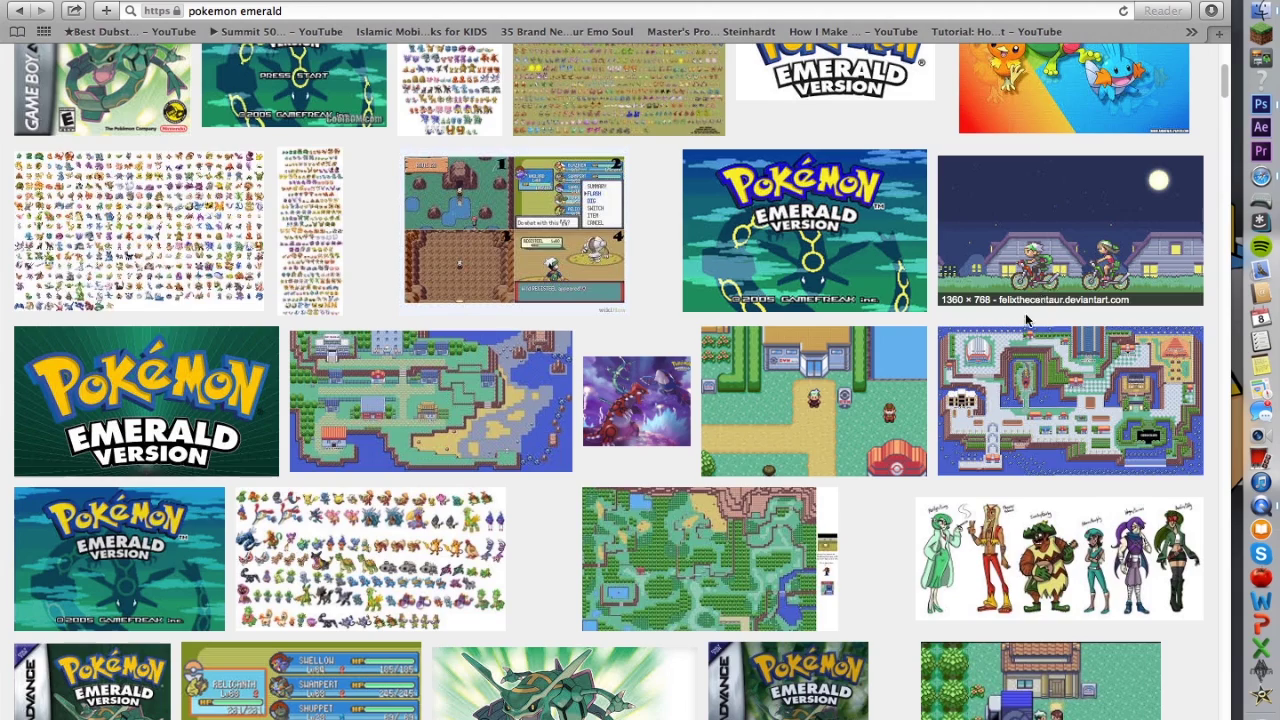
{"action": "scroll", "coordinate": [842, 596], "scroll_direction": "down", "scroll_amount": 1}
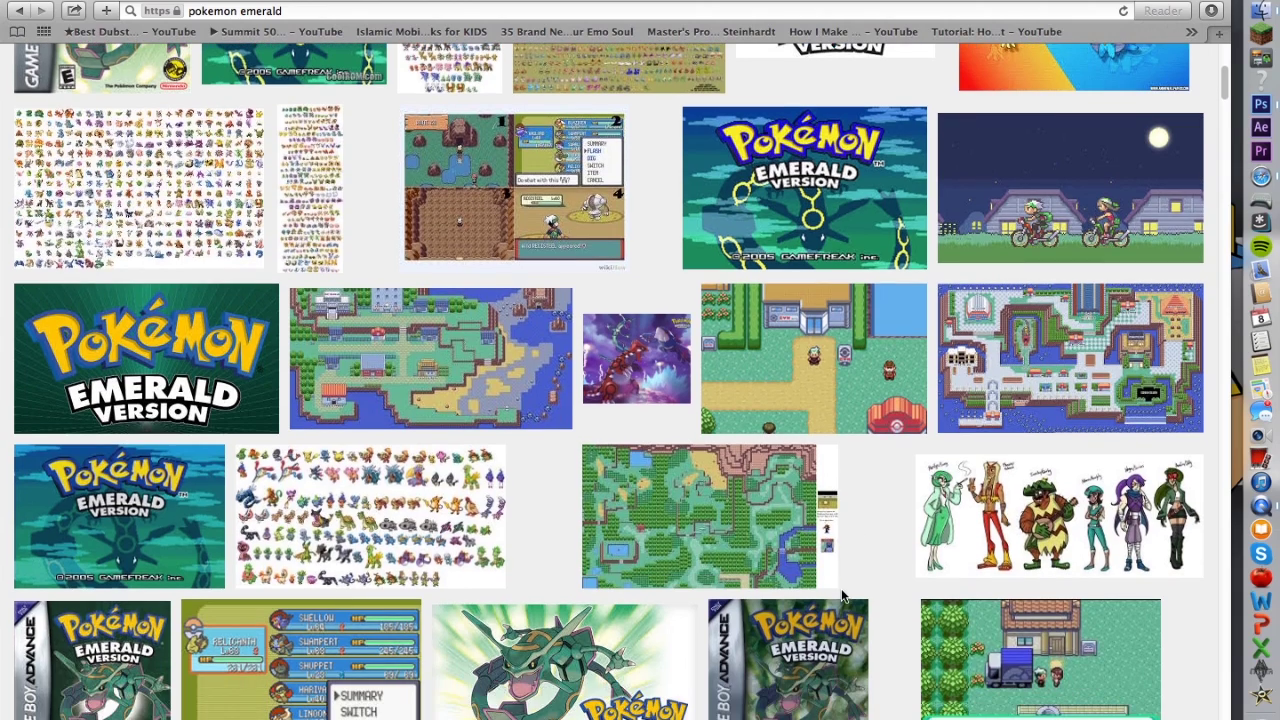
{"action": "scroll", "coordinate": [843, 597], "scroll_direction": "down", "scroll_amount": 5}
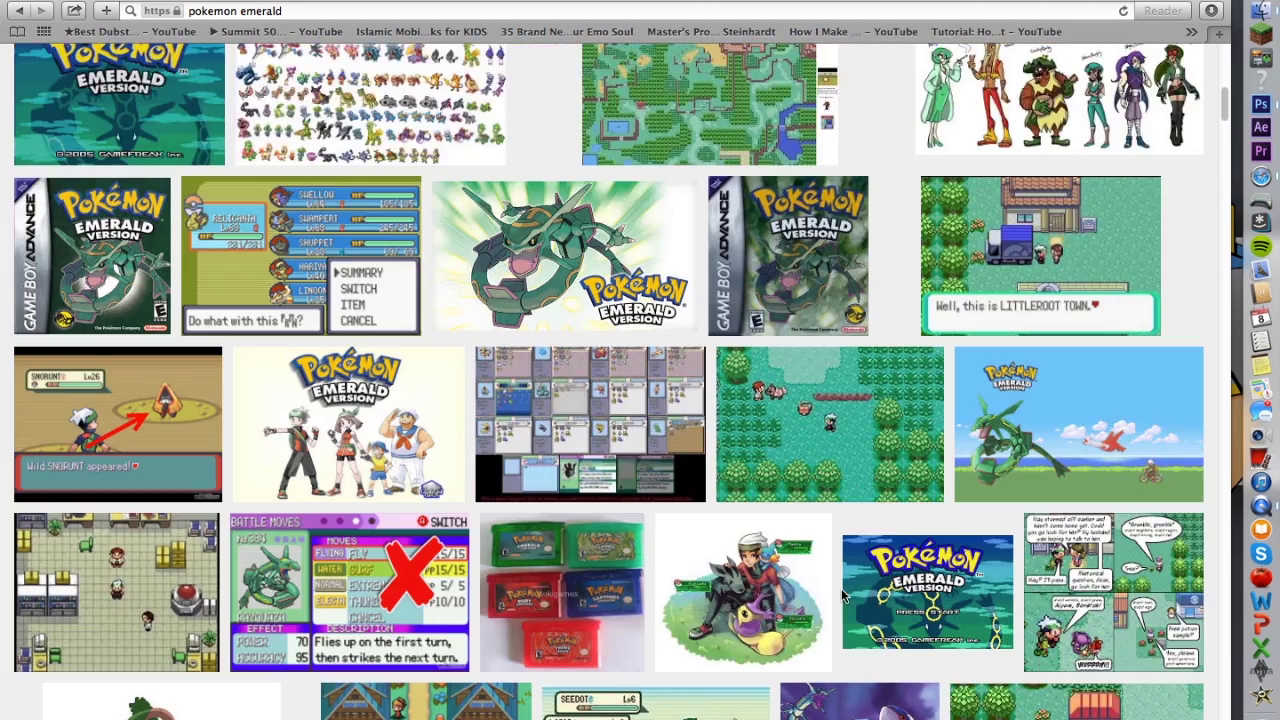
{"action": "scroll", "coordinate": [843, 597], "scroll_direction": "down", "scroll_amount": 4}
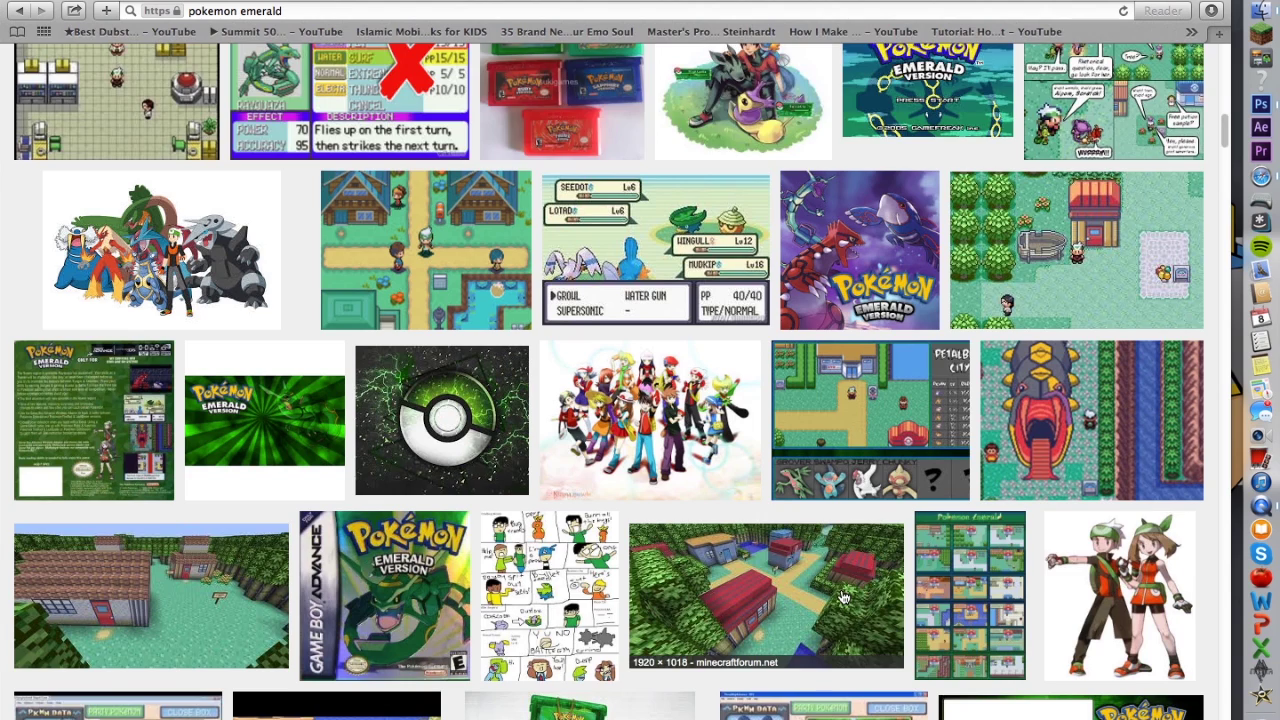
{"action": "left_click", "coordinate": [282, 270]}
{"action": "left_click", "coordinate": [957, 380]}
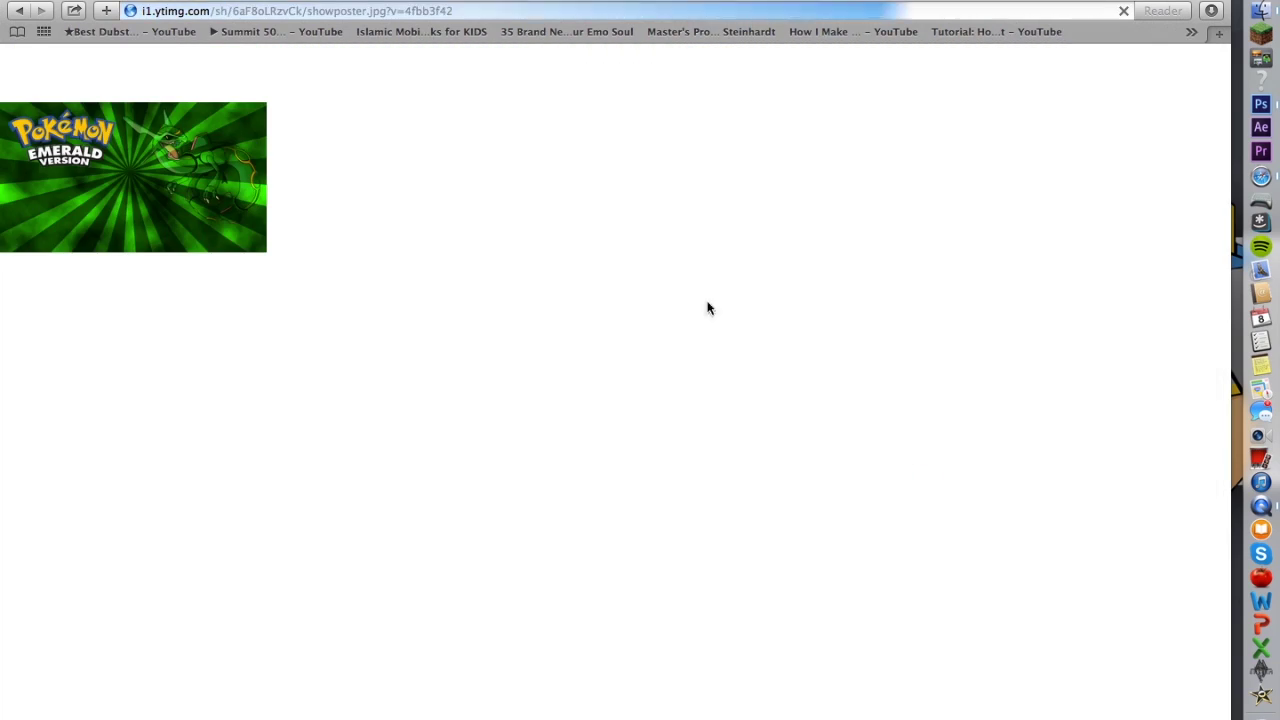
{"action": "left_click", "coordinate": [21, 12]}
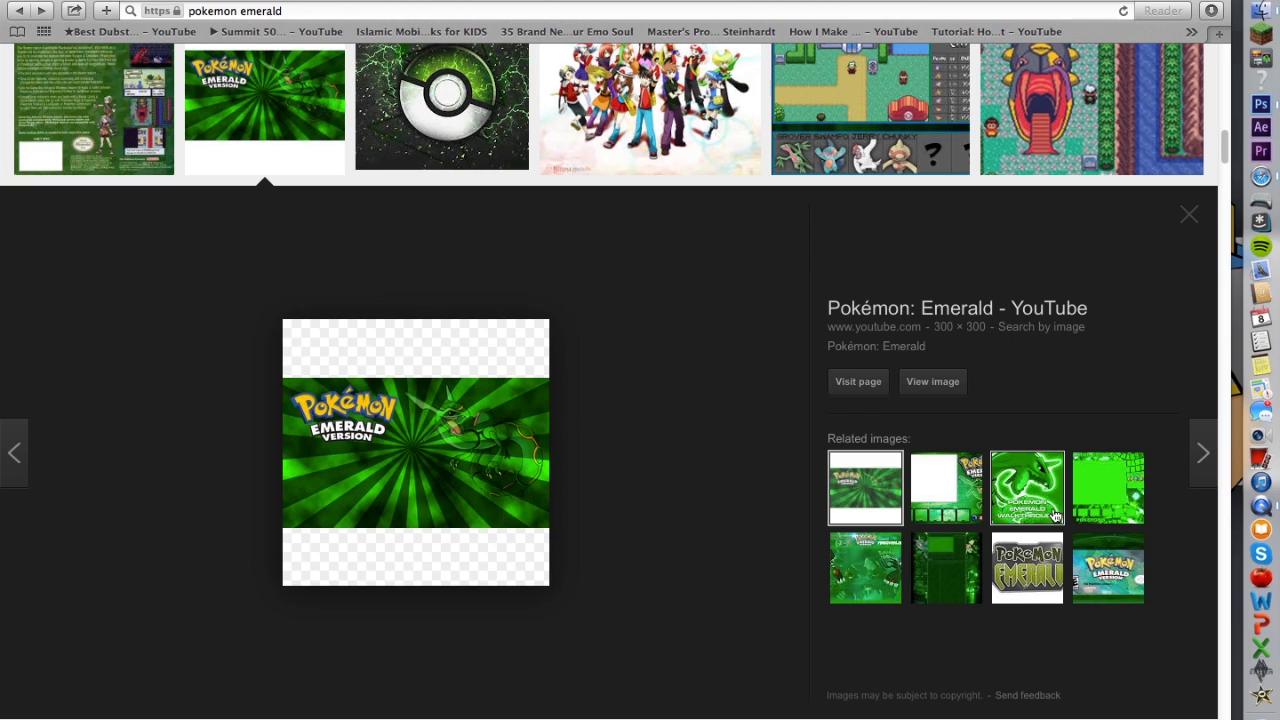
{"action": "left_click", "coordinate": [1027, 487]}
{"action": "left_click", "coordinate": [1027, 567]}
{"action": "left_click", "coordinate": [963, 573]}
{"action": "left_click", "coordinate": [866, 568]}
{"action": "left_click", "coordinate": [953, 576]}
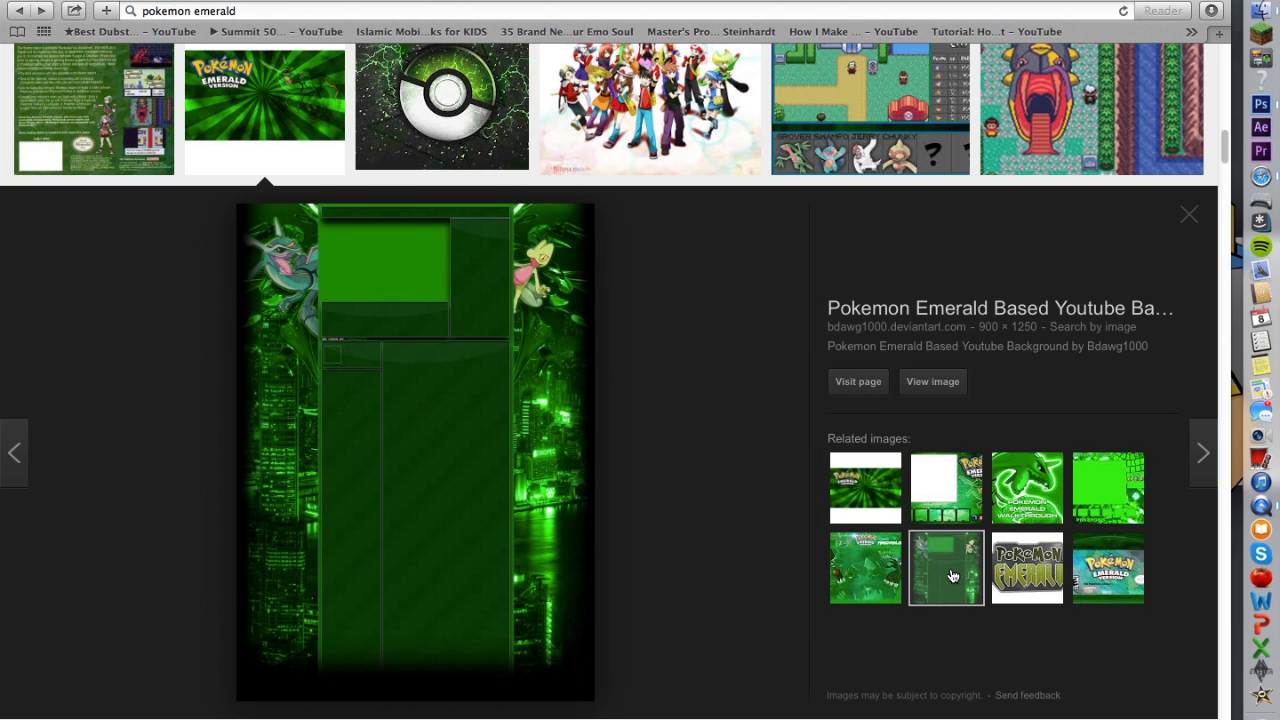
Preview and close the Pokémon island and Groudon and Kyogre images
{"action": "scroll", "coordinate": [953, 576], "scroll_direction": "down", "scroll_amount": 10}
{"action": "scroll", "coordinate": [808, 620], "scroll_direction": "down", "scroll_amount": 1}
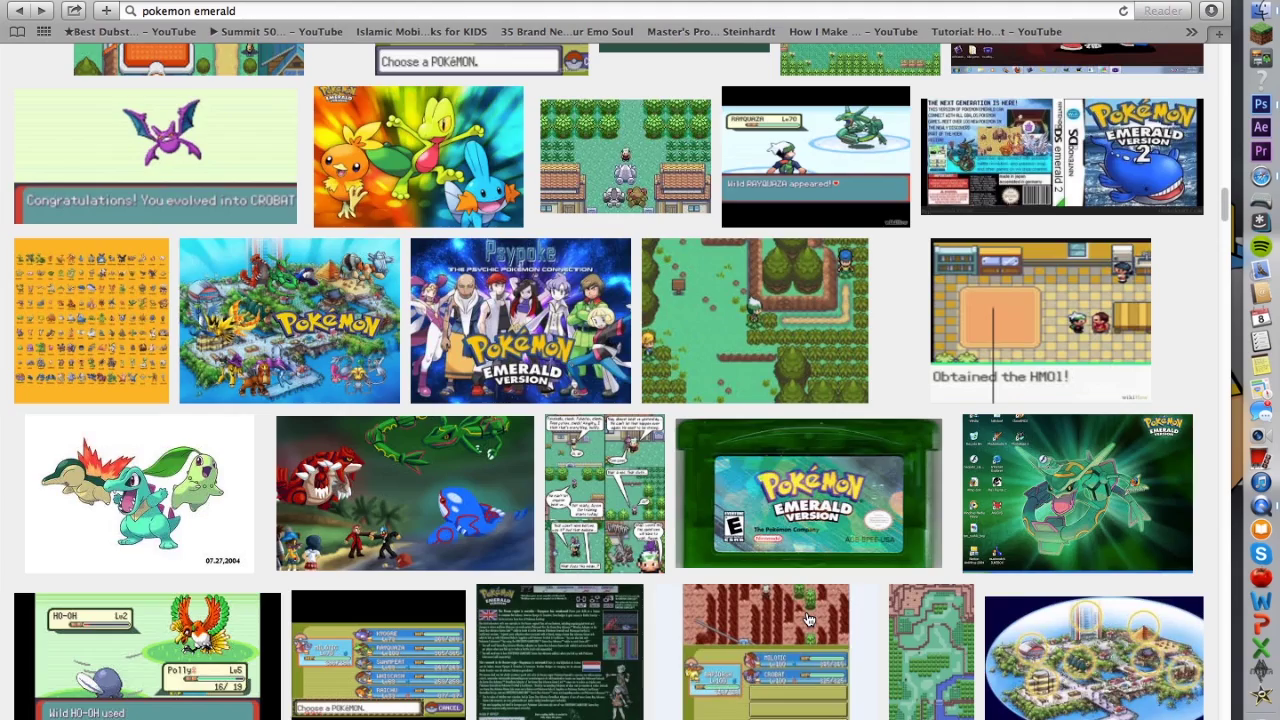
{"action": "scroll", "coordinate": [808, 620], "scroll_direction": "up", "scroll_amount": 3}
{"action": "left_click", "coordinate": [290, 630]}
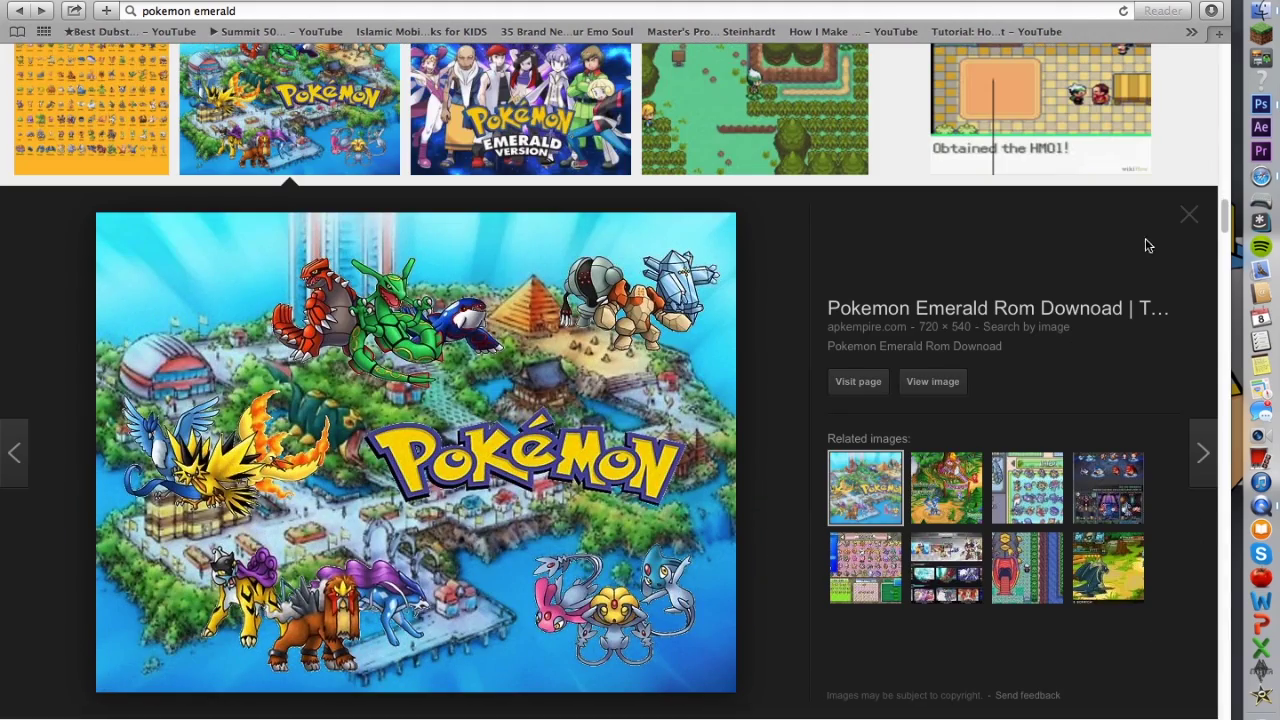
{"action": "left_click", "coordinate": [1203, 211]}
{"action": "scroll", "coordinate": [857, 574], "scroll_direction": "down", "scroll_amount": 10}
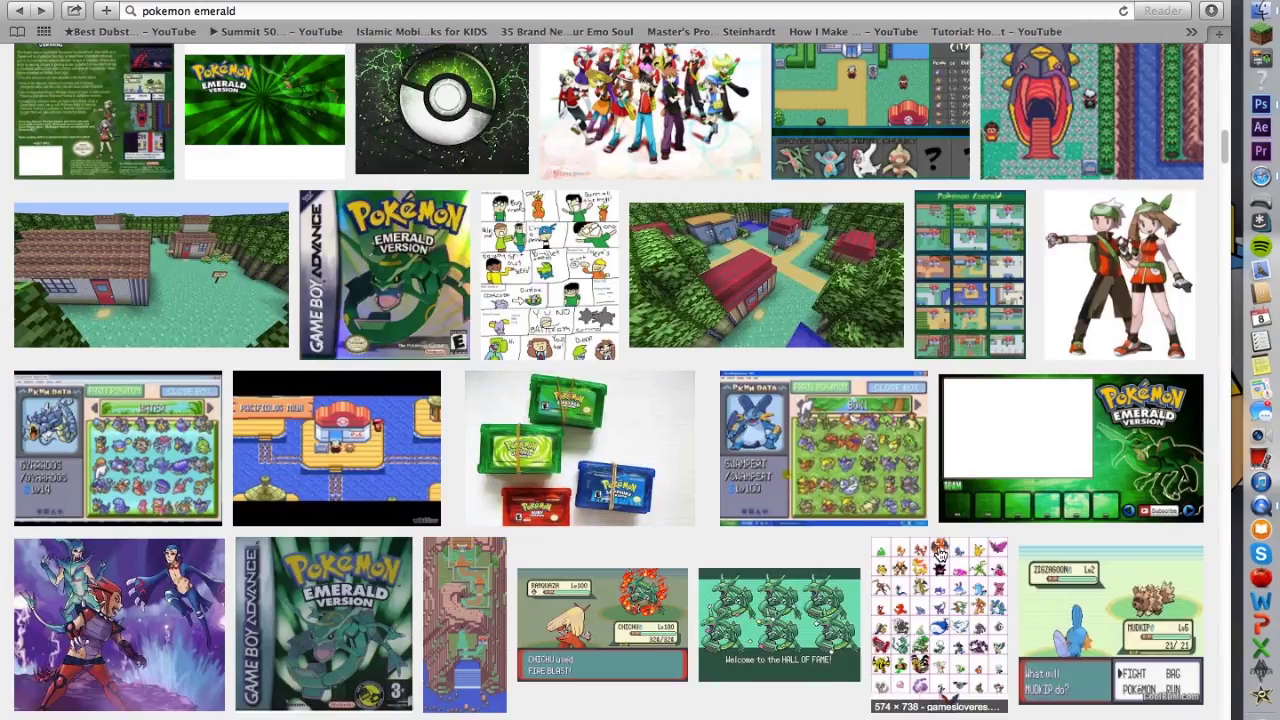
{"action": "scroll", "coordinate": [857, 574], "scroll_direction": "up", "scroll_amount": 3}
{"action": "scroll", "coordinate": [848, 576], "scroll_direction": "up", "scroll_amount": 2}
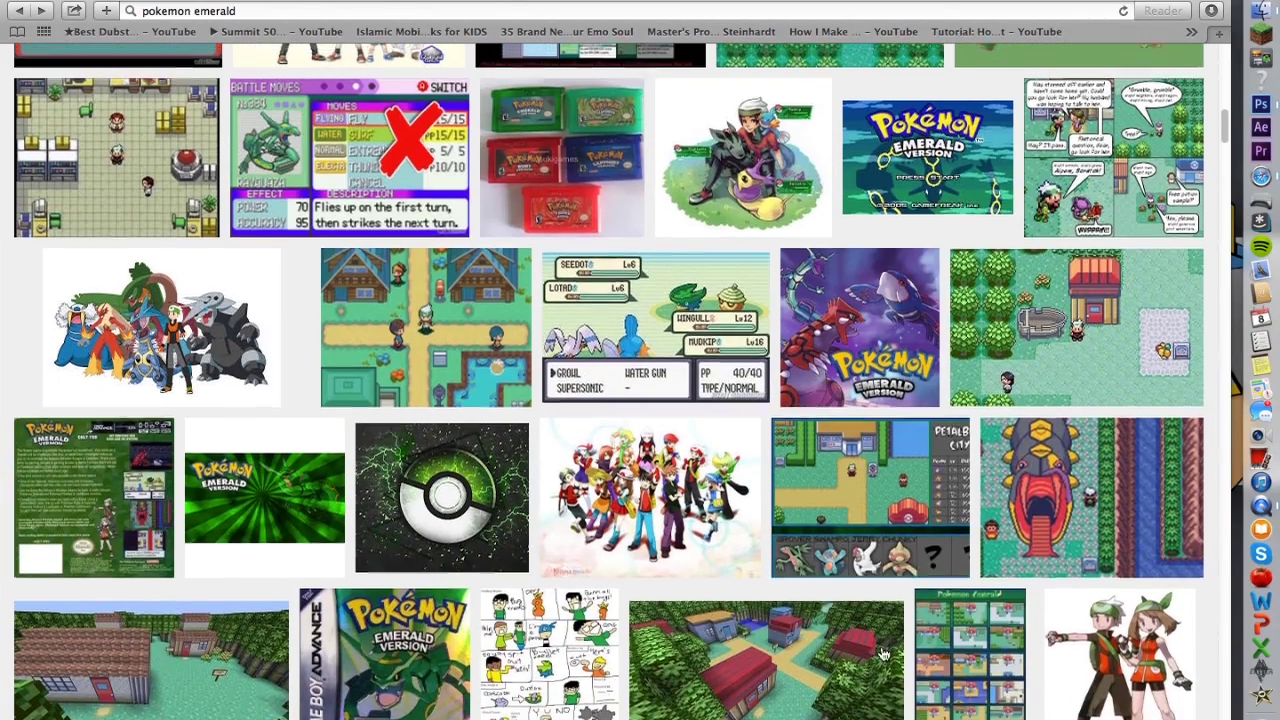
{"action": "scroll", "coordinate": [883, 655], "scroll_direction": "up", "scroll_amount": 5}
{"action": "left_click", "coordinate": [880, 616]}
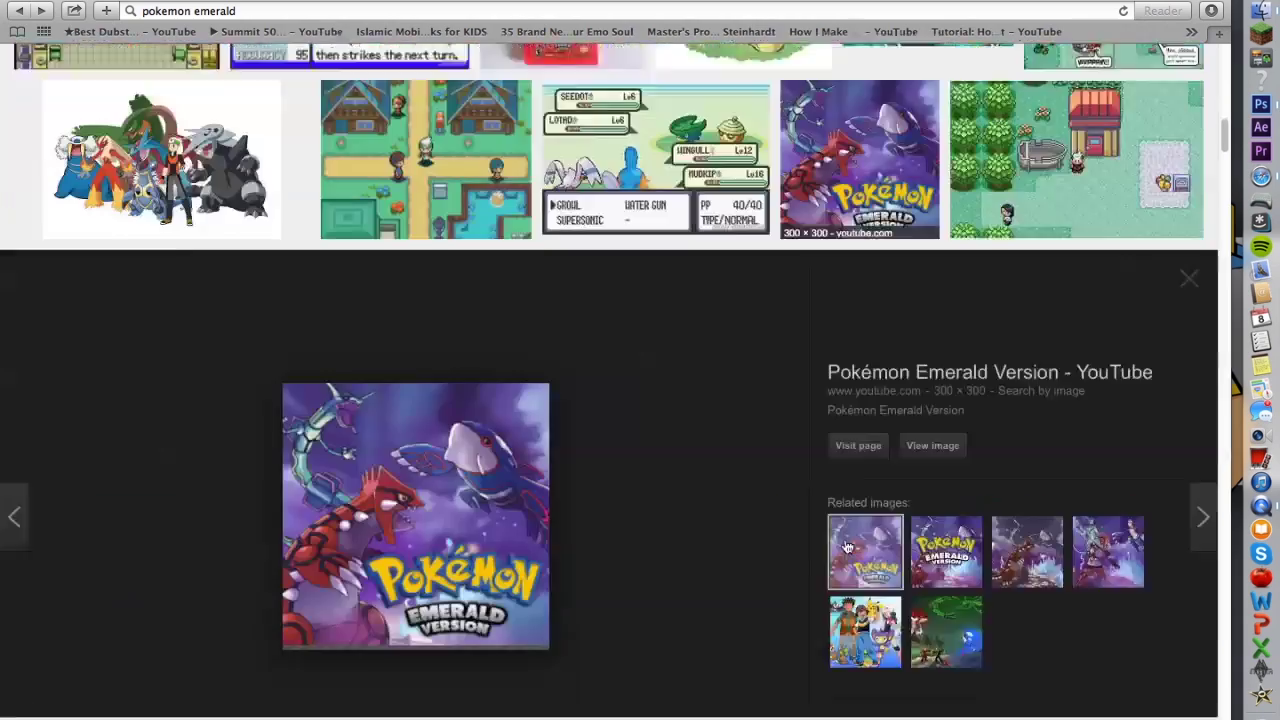
{"action": "left_click", "coordinate": [1188, 214]}
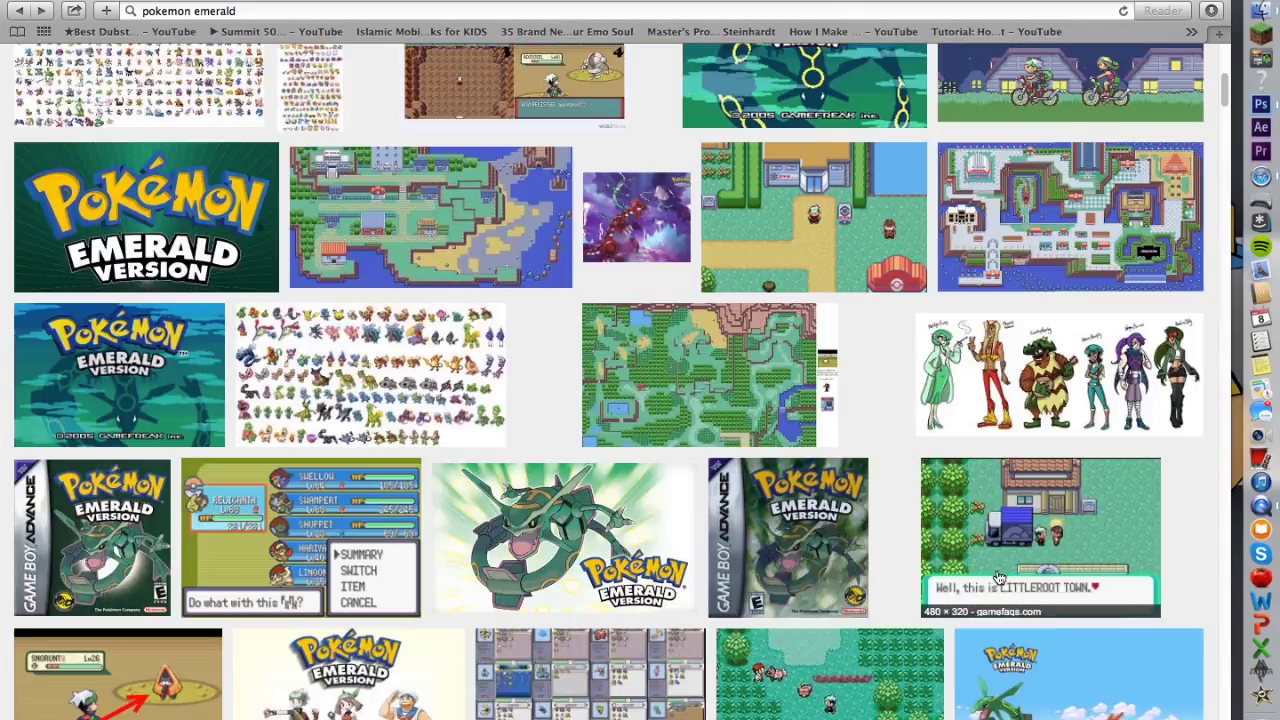
{"action": "scroll", "coordinate": [1150, 300], "scroll_direction": "up", "scroll_amount": 5}
Open the Torchic, Treecko and Mudkip wallpaper full-size and copy the image
{"action": "left_click", "coordinate": [1103, 399]}
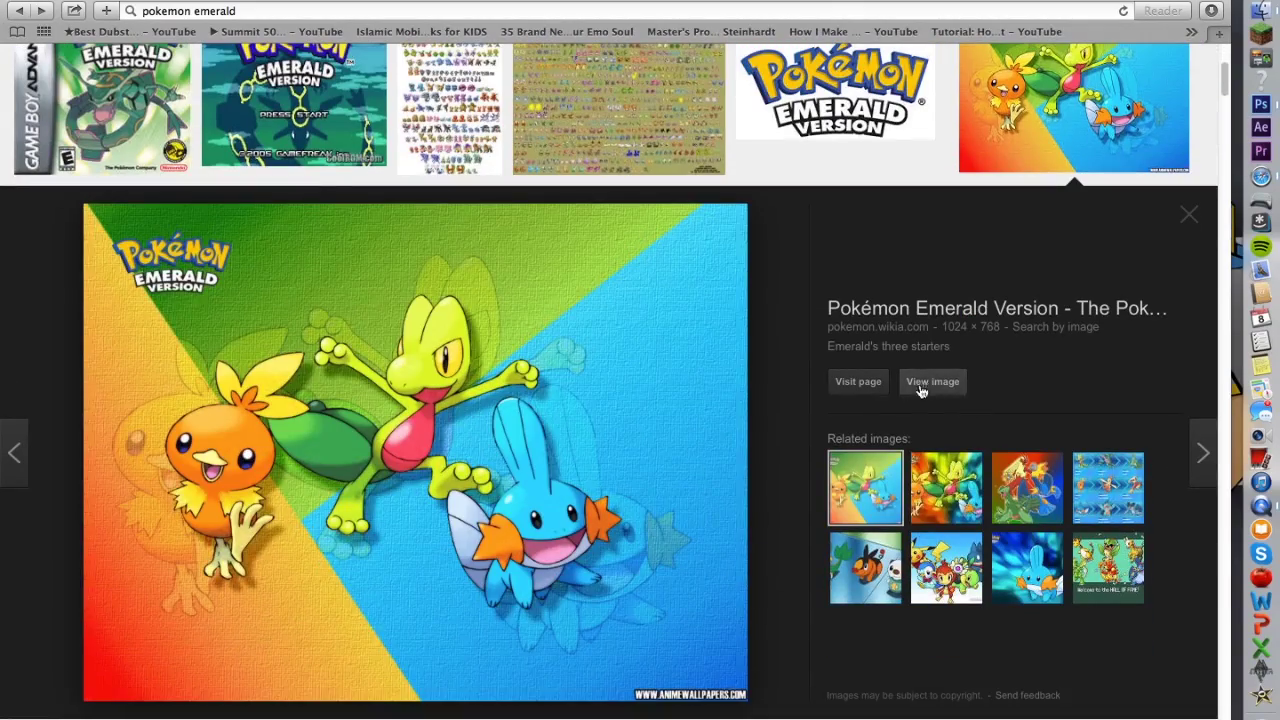
{"action": "left_click", "coordinate": [878, 505]}
{"action": "left_click", "coordinate": [878, 505]}
{"action": "left_click", "coordinate": [935, 386]}
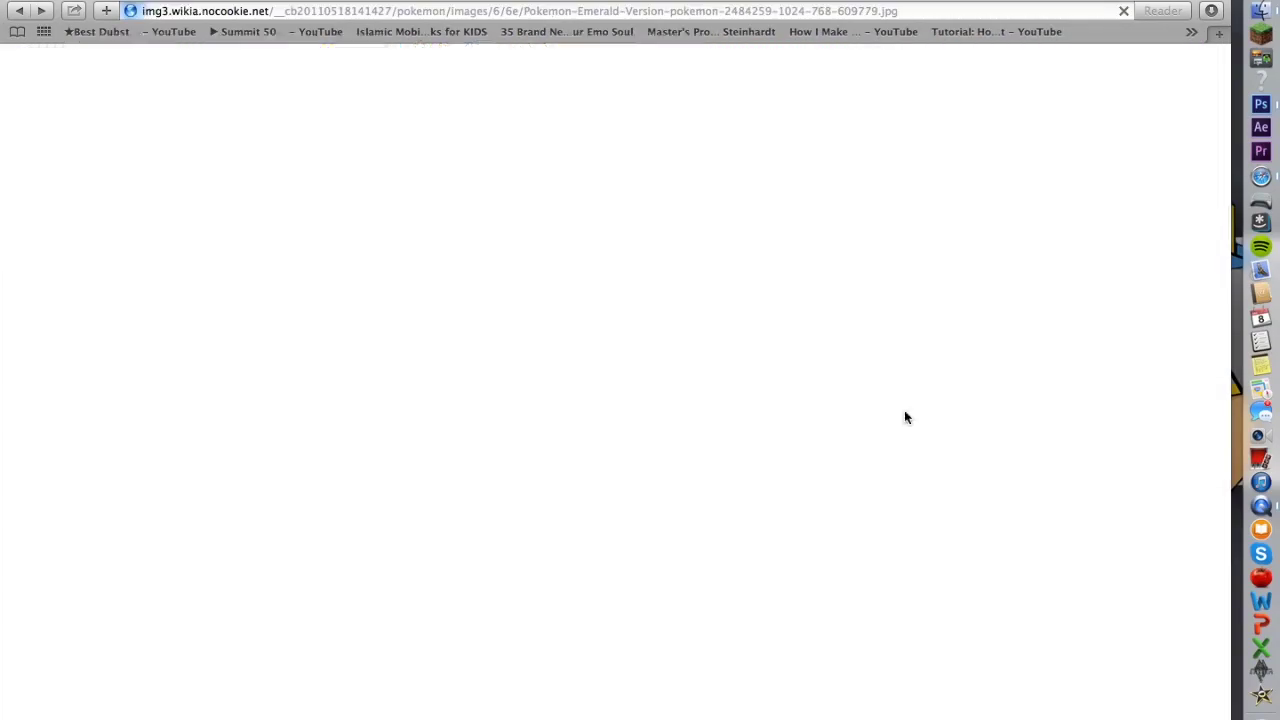
{"action": "right_click", "coordinate": [540, 455]}
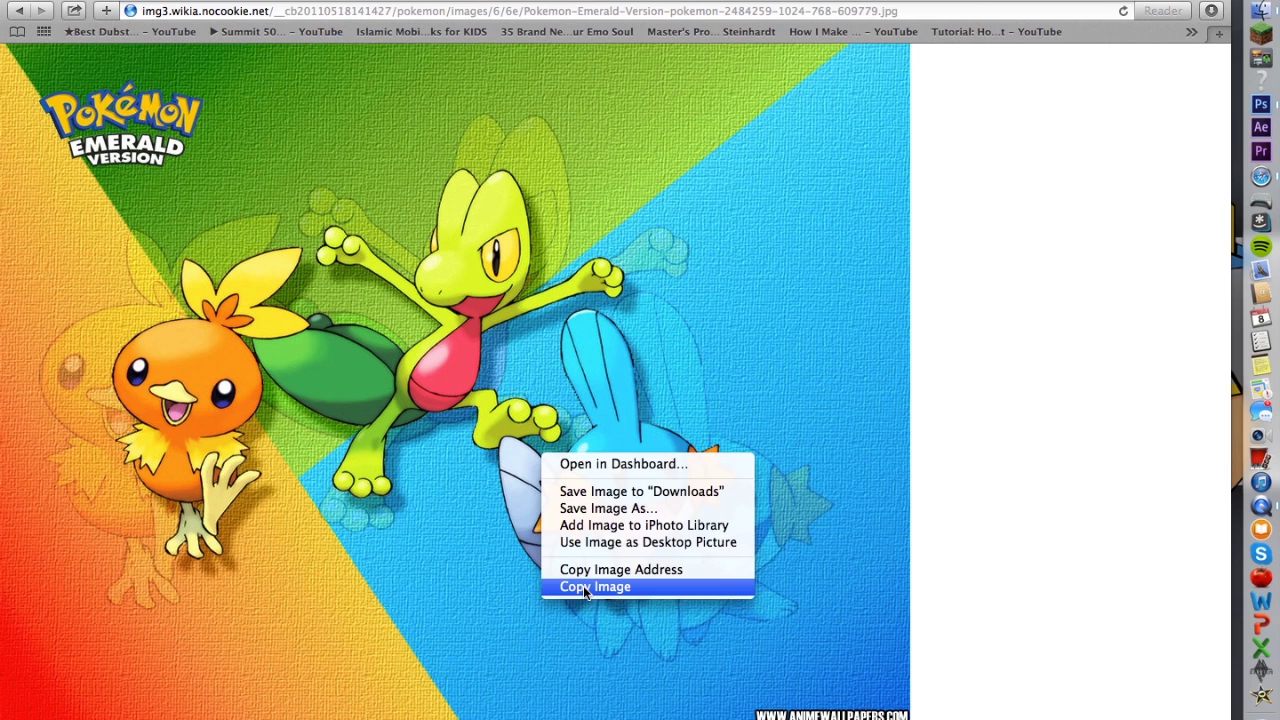
{"action": "left_click", "coordinate": [586, 592]}
{"action": "left_click", "coordinate": [1261, 104]}
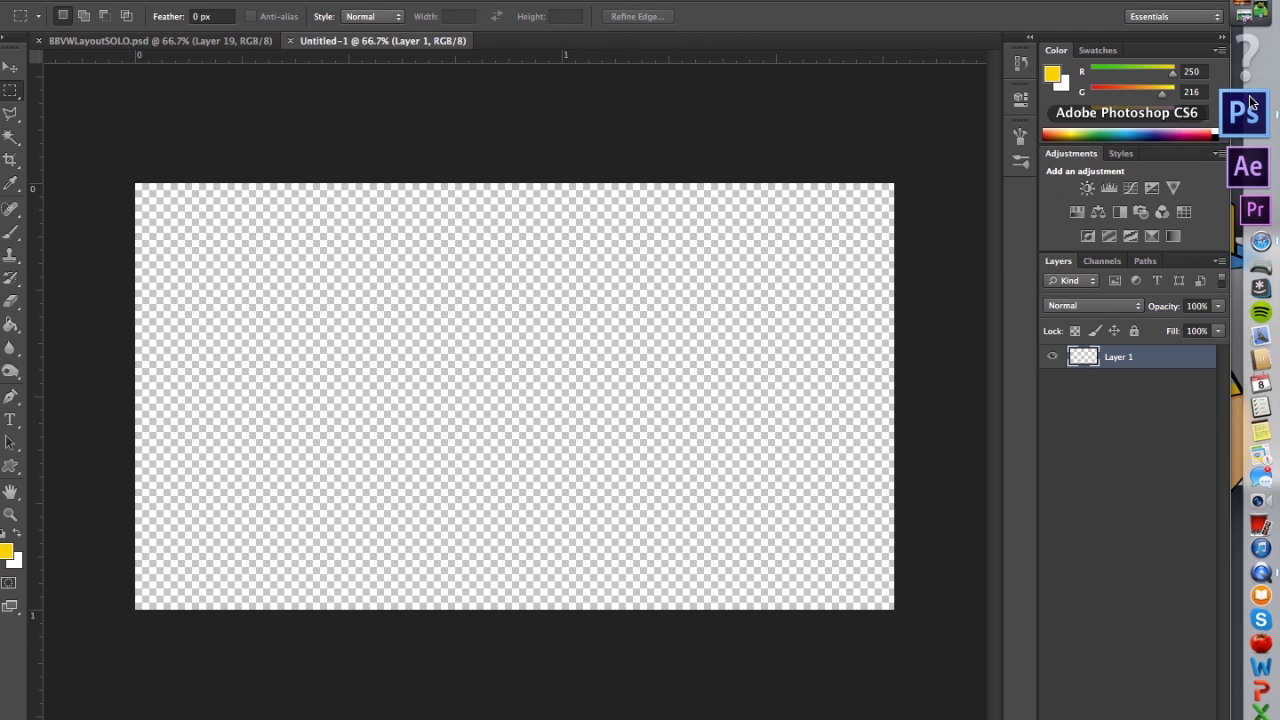
Paste the copied starters wallpaper into Layer 1 of Untitled-1
{"action": "left_click", "coordinate": [140, 0]}
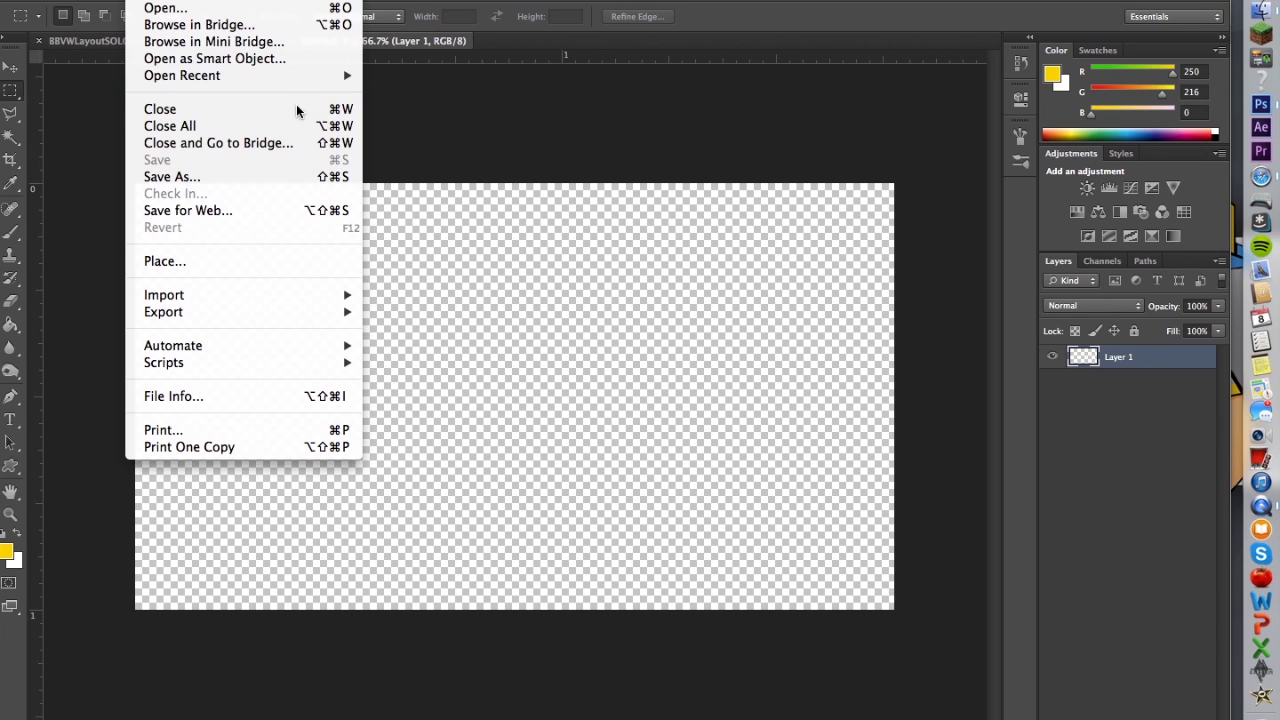
{"action": "right_click", "coordinate": [511, 282]}
{"action": "key", "text": "super+v"}
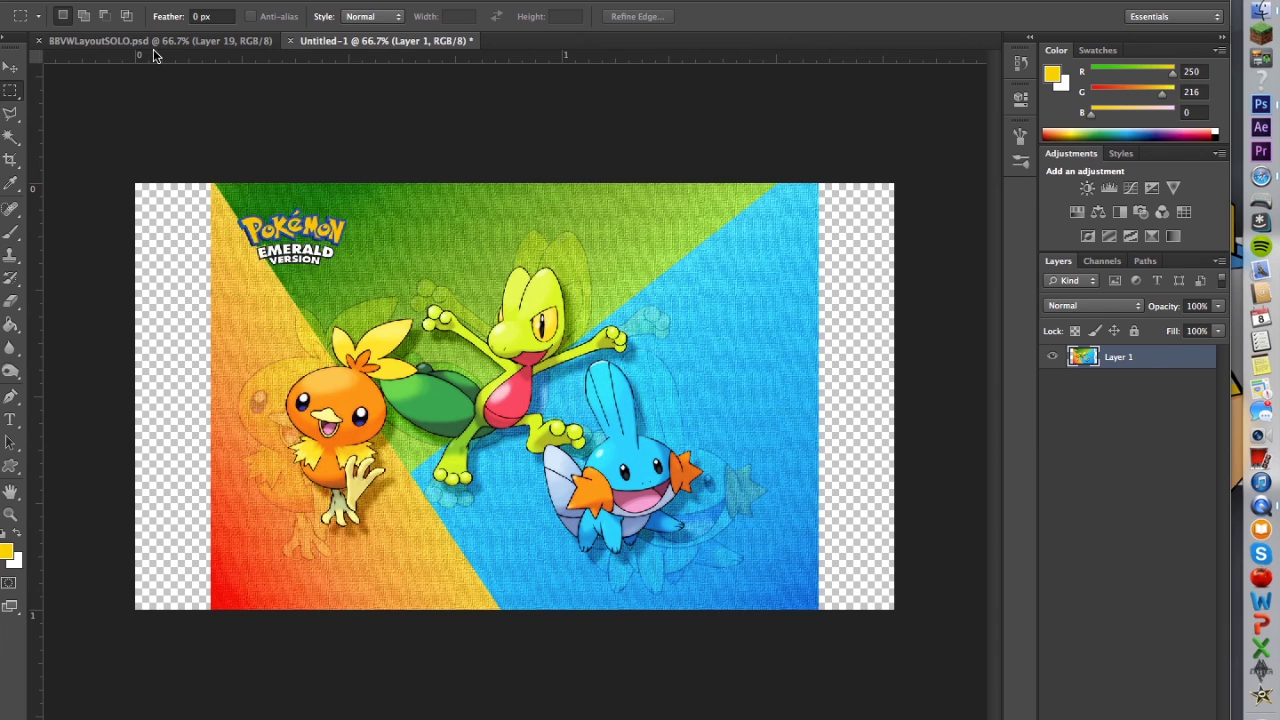
Free Transform the wallpaper with linked proportions, undoing an accidental horizontal squeeze
{"action": "left_click", "coordinate": [185, 0]}
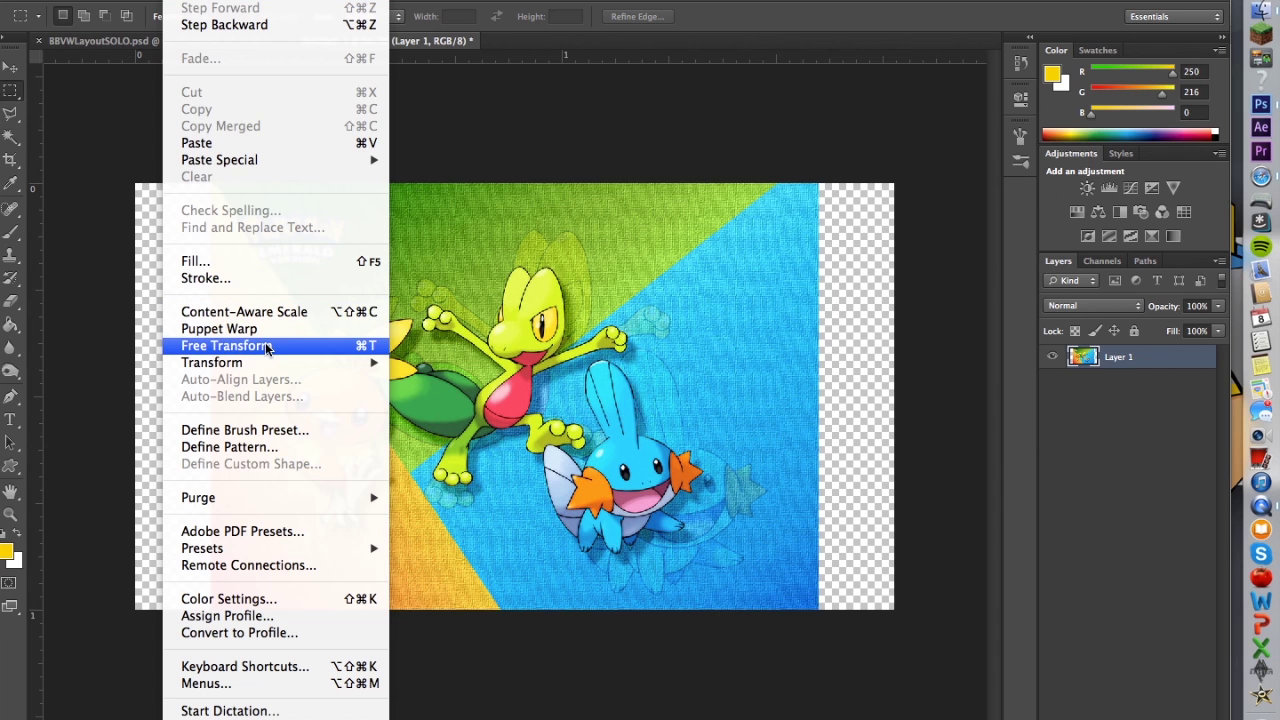
{"action": "mouse_move", "coordinate": [274, 364]}
{"action": "left_click", "coordinate": [305, 345]}
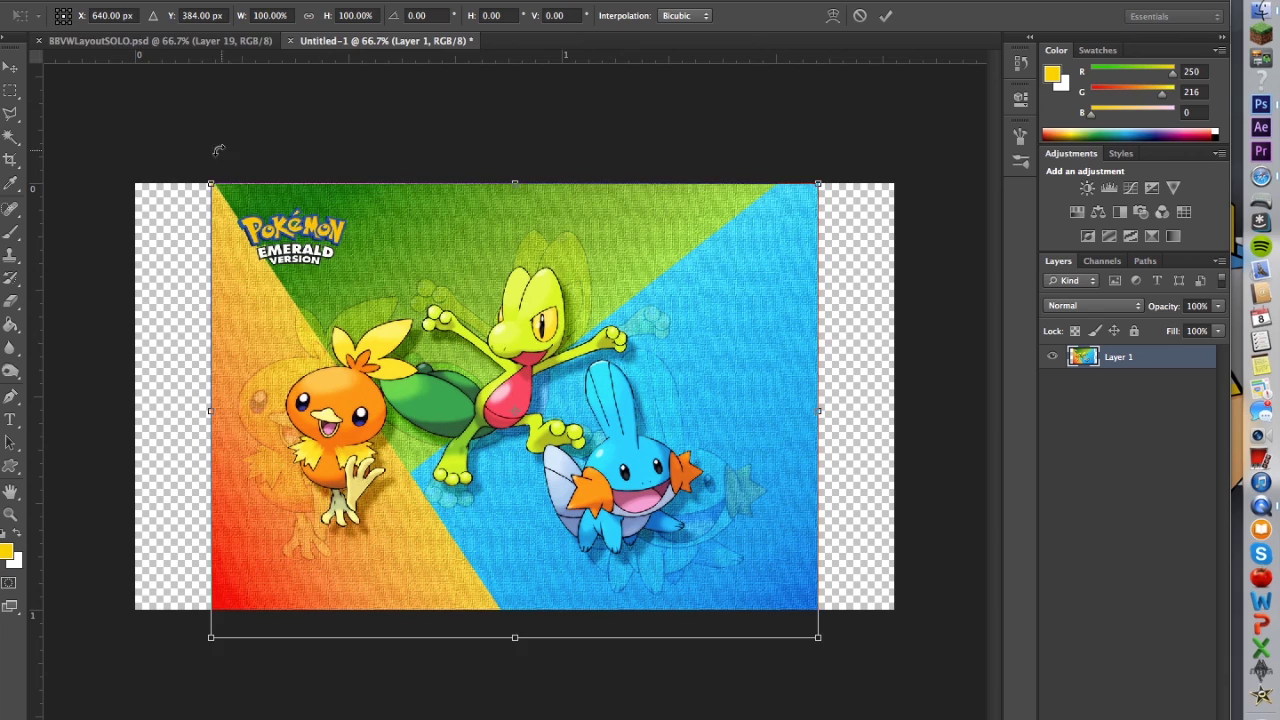
{"action": "left_click", "coordinate": [309, 15]}
{"action": "left_click_drag", "start_coordinate": [211, 182], "coordinate": [116, 147]}
{"action": "left_click_drag", "start_coordinate": [813, 634], "coordinate": [912, 677]}
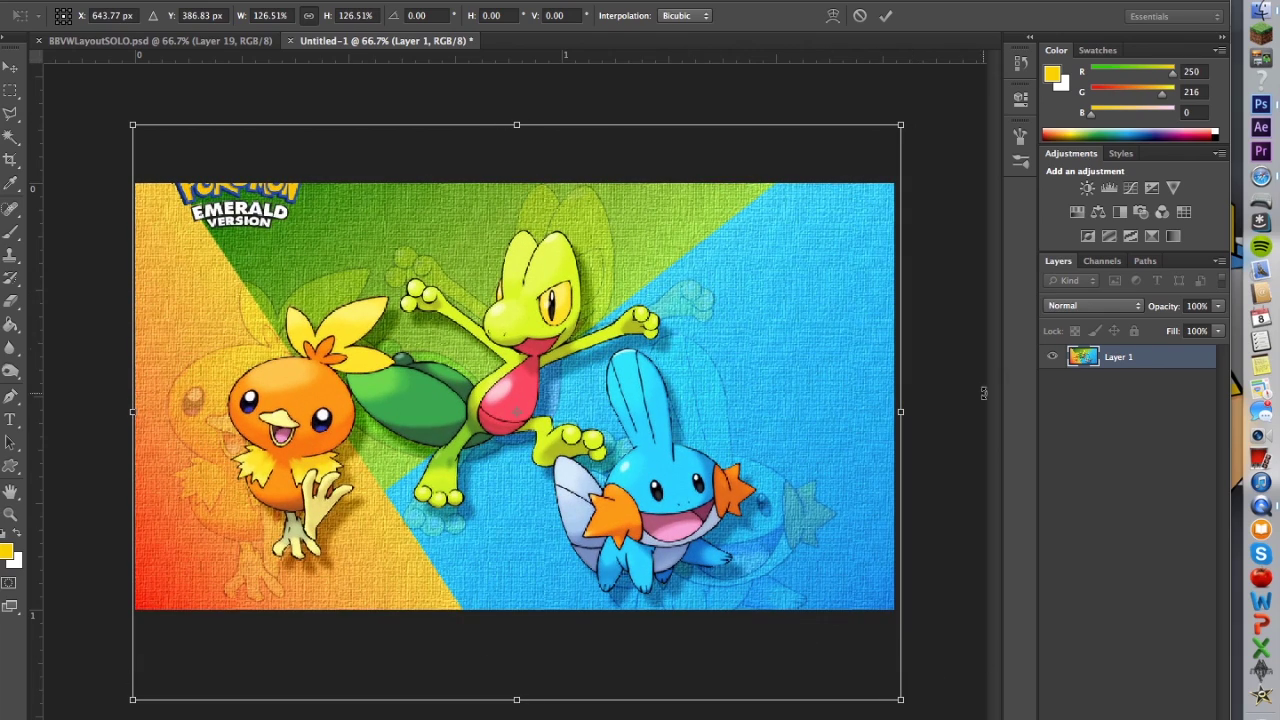
{"action": "left_click", "coordinate": [310, 18]}
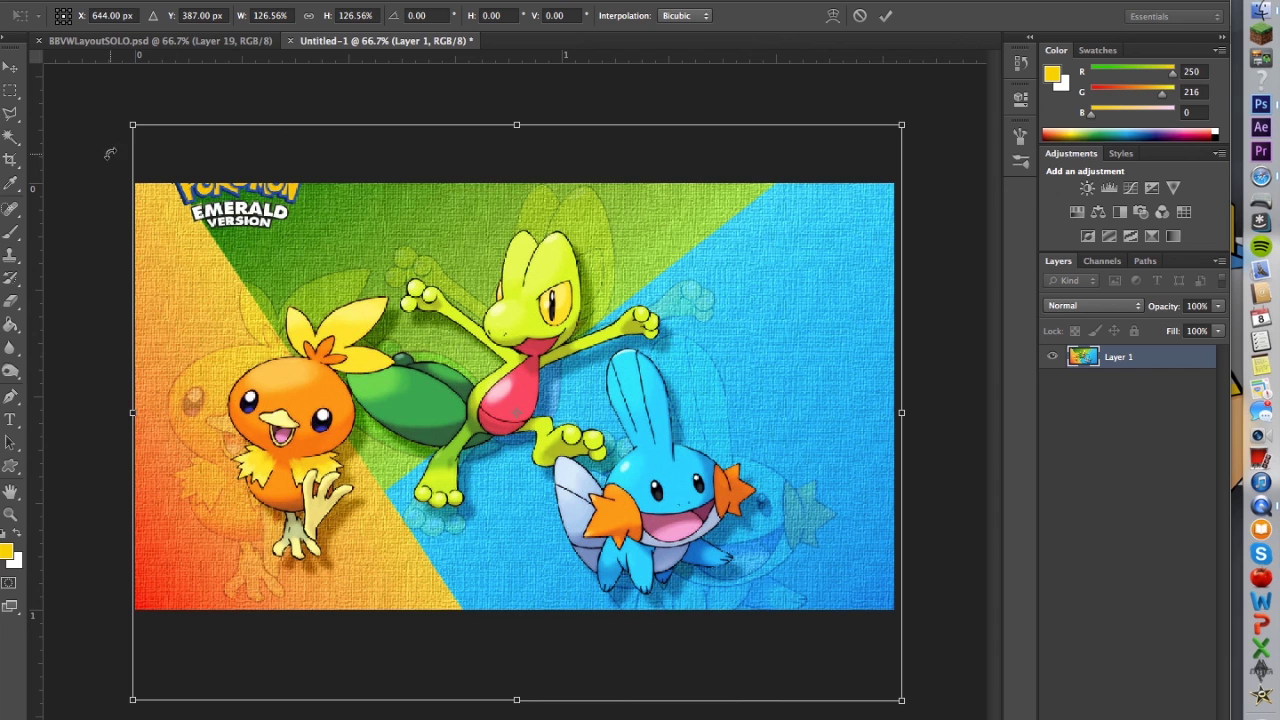
{"action": "left_click_drag", "start_coordinate": [133, 412], "coordinate": [626, 412]}
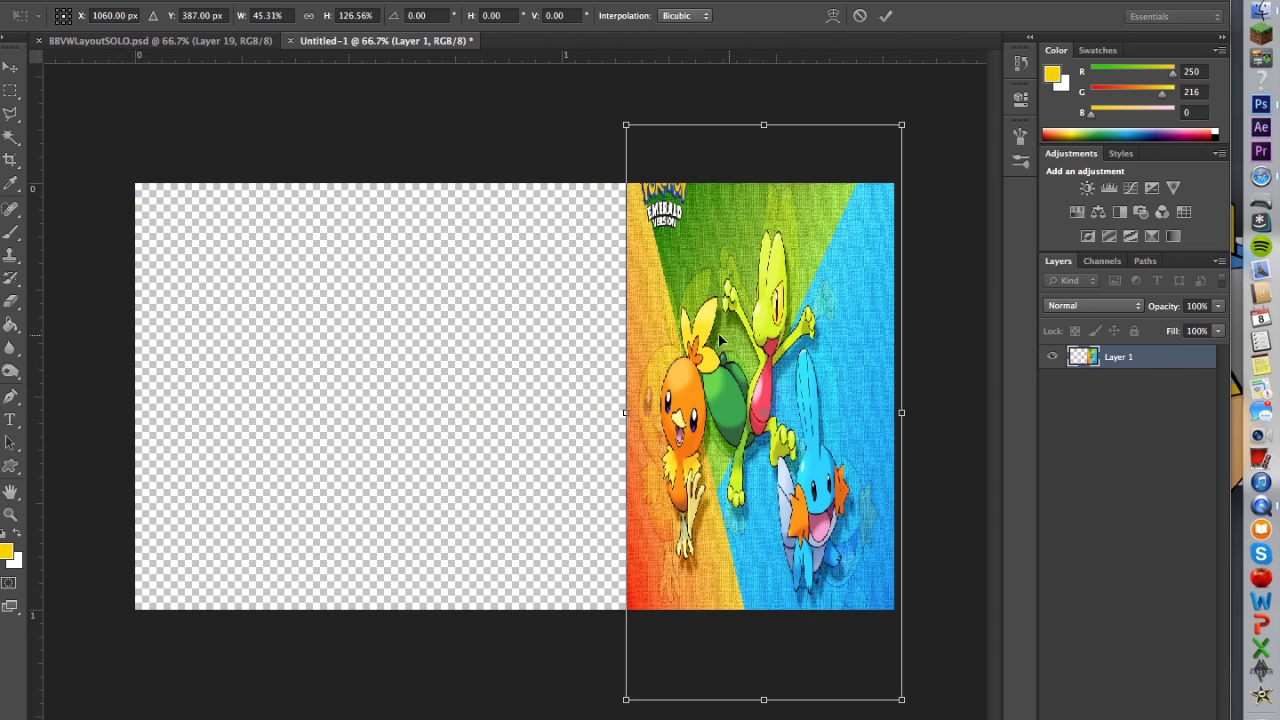
{"action": "left_click", "coordinate": [170, 0]}
{"action": "left_click", "coordinate": [296, 24]}
Scale the wallpaper to about 140%, reposition it to fill the canvas, and apply
{"action": "mouse_move", "coordinate": [134, 124]}
{"action": "left_mouse_down"}
{"action": "mouse_move", "coordinate": [91, 77]}
{"action": "mouse_move", "coordinate": [149, 160]}
{"action": "mouse_move", "coordinate": [70, 107]}
{"action": "mouse_move", "coordinate": [94, 149]}
{"action": "mouse_move", "coordinate": [118, 114]}
{"action": "left_mouse_up"}
{"action": "left_click_drag", "start_coordinate": [620, 338], "coordinate": [611, 284]}
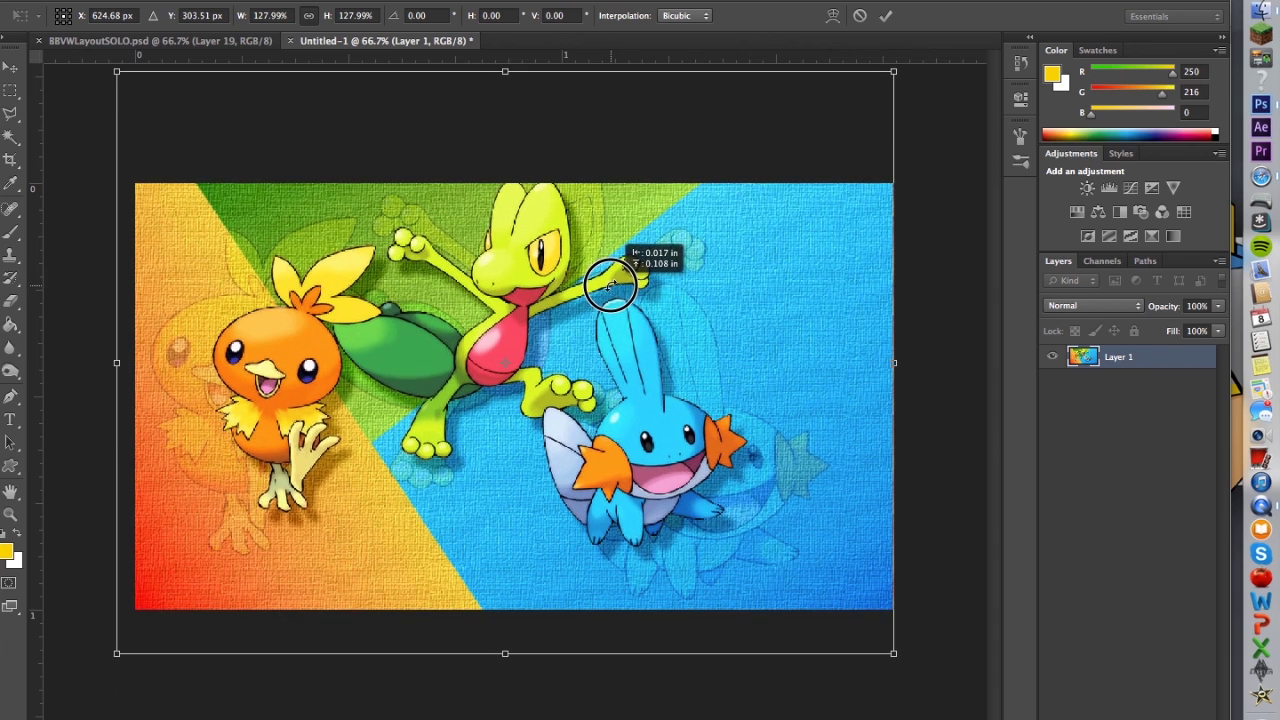
{"action": "left_click_drag", "start_coordinate": [891, 651], "coordinate": [968, 700]}
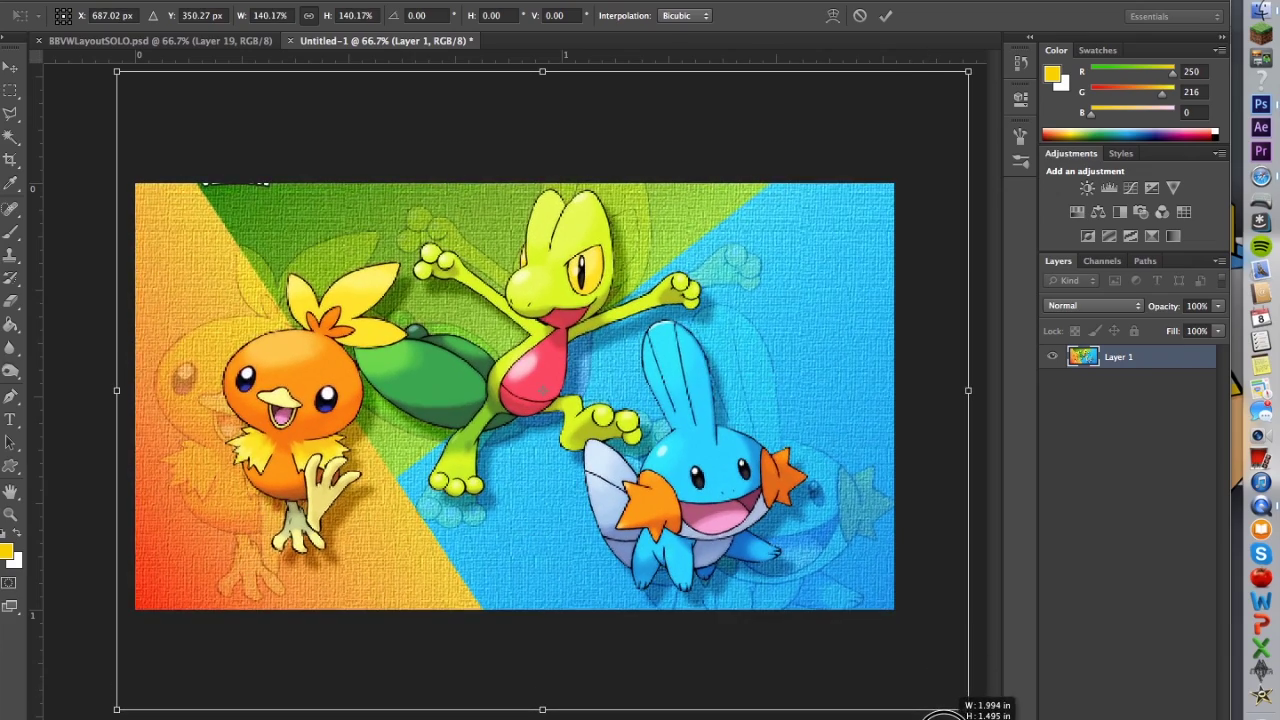
{"action": "left_click_drag", "start_coordinate": [800, 540], "coordinate": [802, 540]}
{"action": "left_click", "coordinate": [14, 80]}
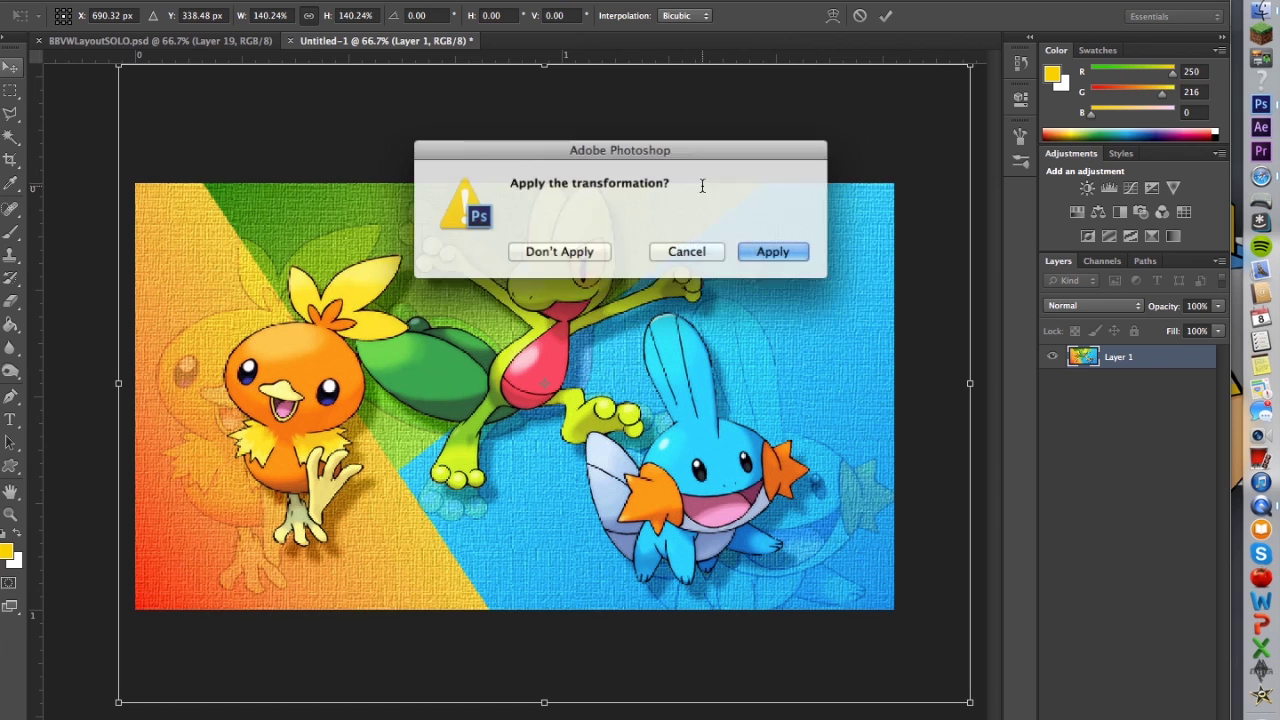
{"action": "left_click", "coordinate": [797, 258]}
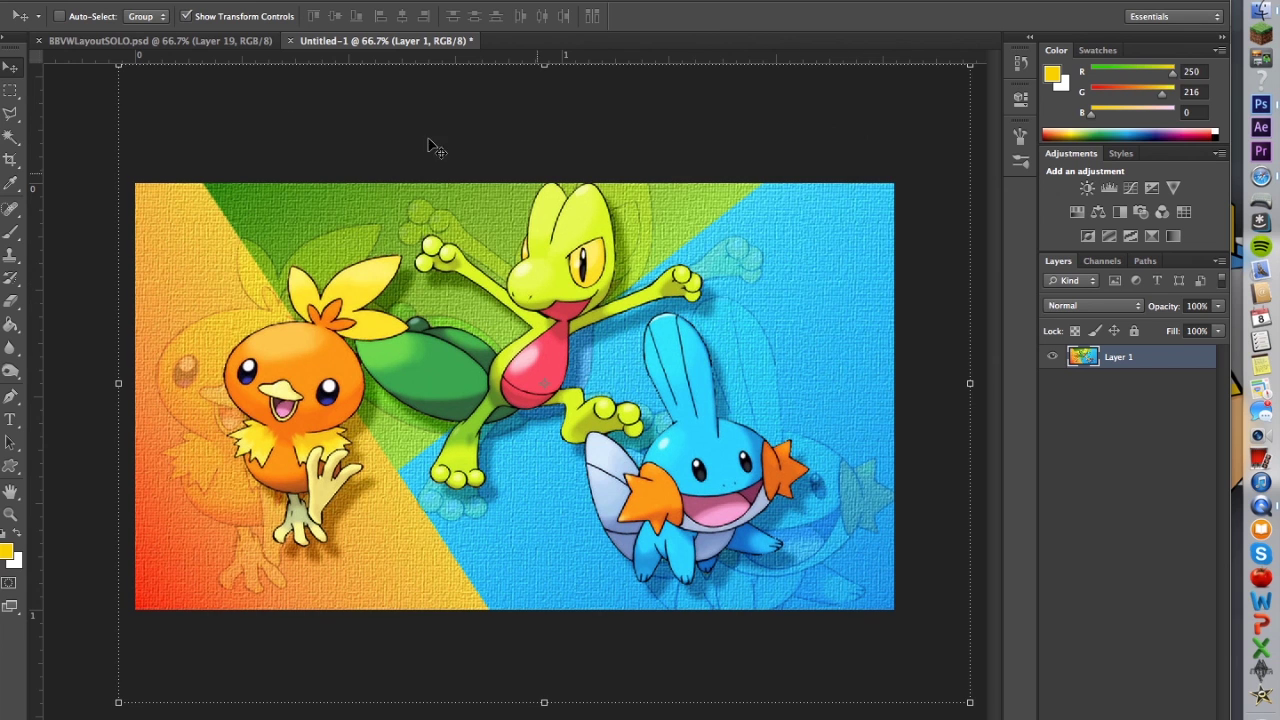
Try Layer 1's Blending Options with Normal blend mode and opacity, then cancel
{"action": "left_click", "coordinate": [11, 90]}
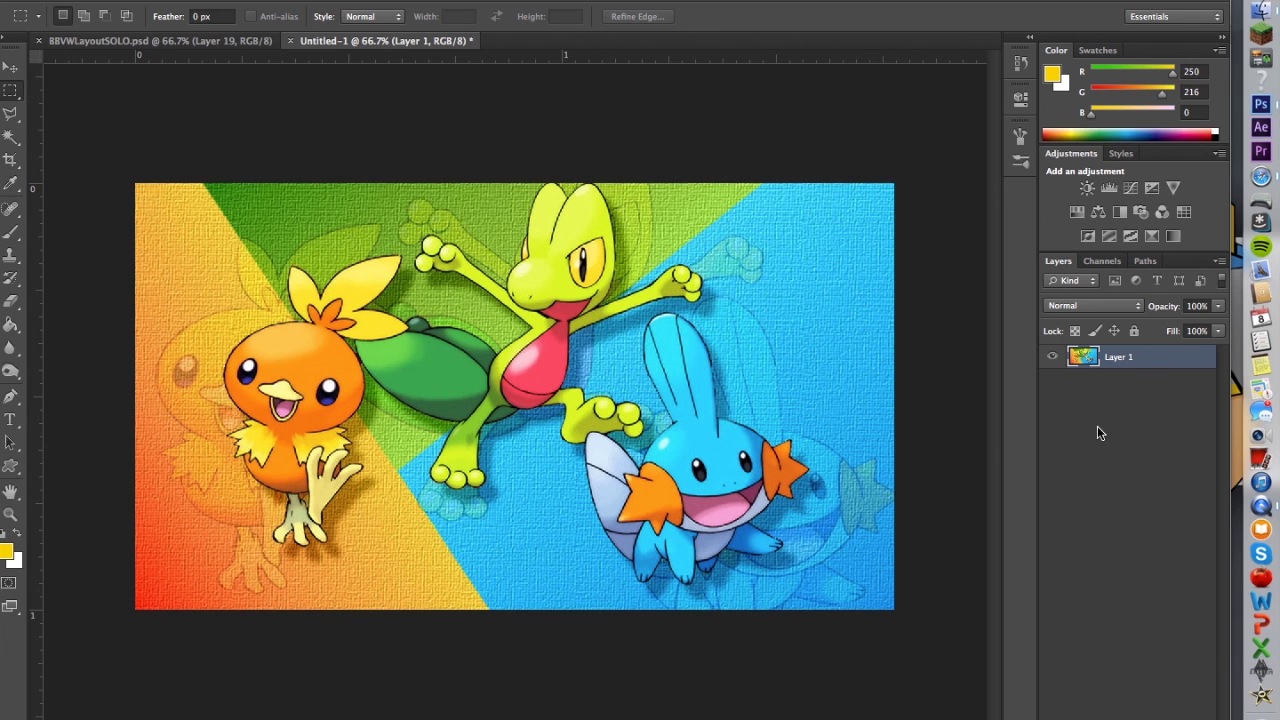
{"action": "right_click", "coordinate": [1130, 378]}
{"action": "left_click", "coordinate": [1035, 229]}
{"action": "right_click", "coordinate": [1100, 355]}
{"action": "left_click", "coordinate": [990, 217]}
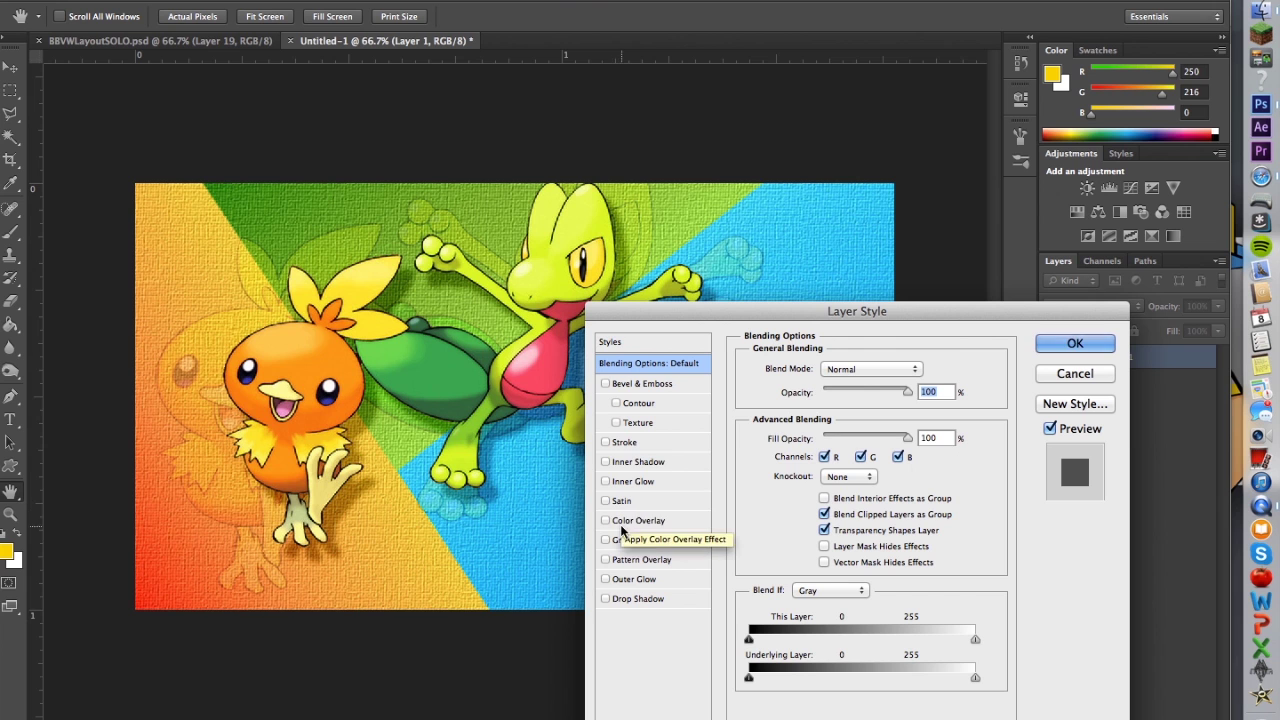
{"action": "left_click", "coordinate": [868, 369]}
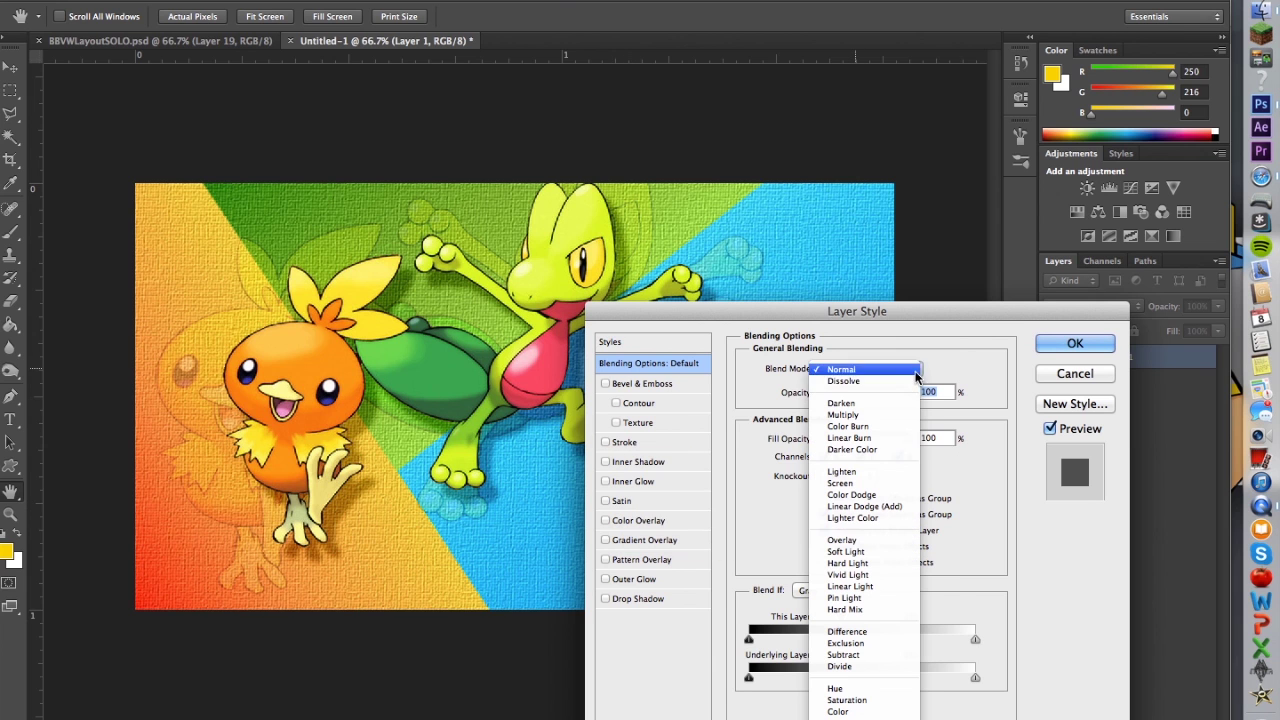
{"action": "left_click", "coordinate": [890, 369]}
{"action": "mouse_move", "coordinate": [908, 391]}
{"action": "left_mouse_down"}
{"action": "mouse_move", "coordinate": [880, 394]}
{"action": "mouse_move", "coordinate": [914, 391]}
{"action": "left_mouse_up"}
{"action": "left_click", "coordinate": [1038, 377]}
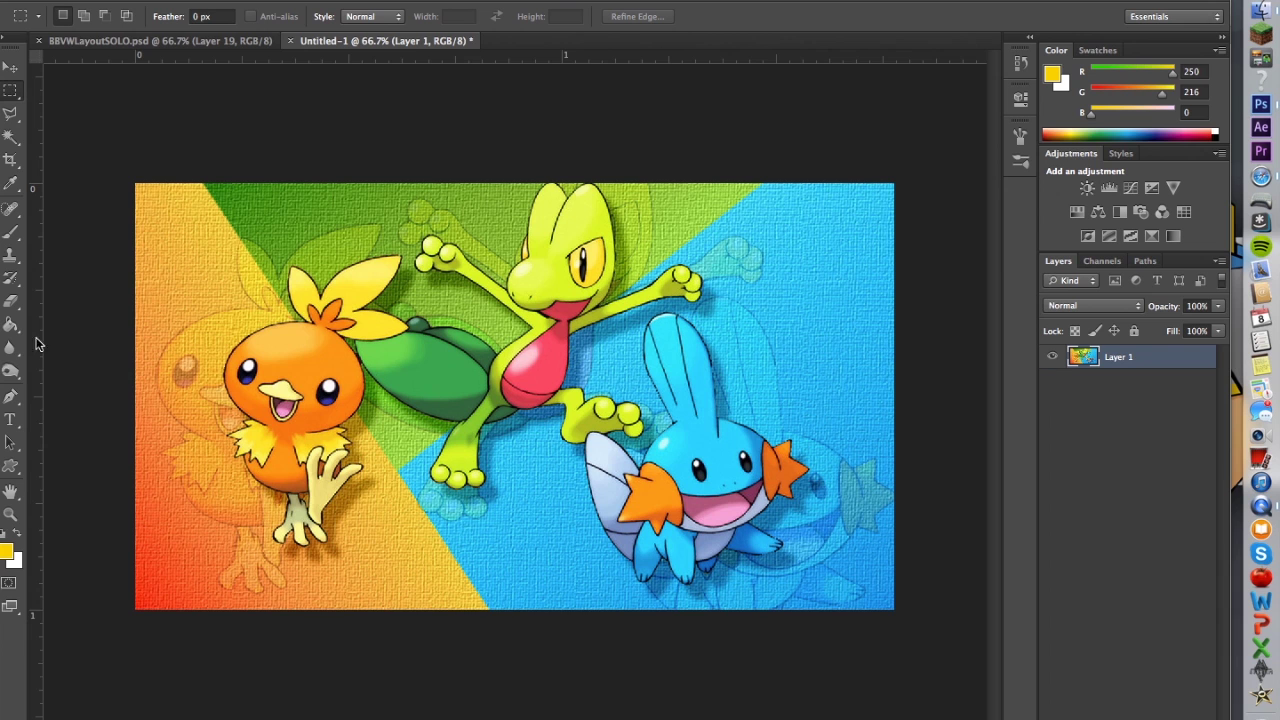
Check the SOLO and Untitled-1 documents, then hide Photoshop
{"action": "left_click", "coordinate": [192, 40]}
{"action": "left_click", "coordinate": [386, 40]}
{"action": "key", "text": "super+Tab"}
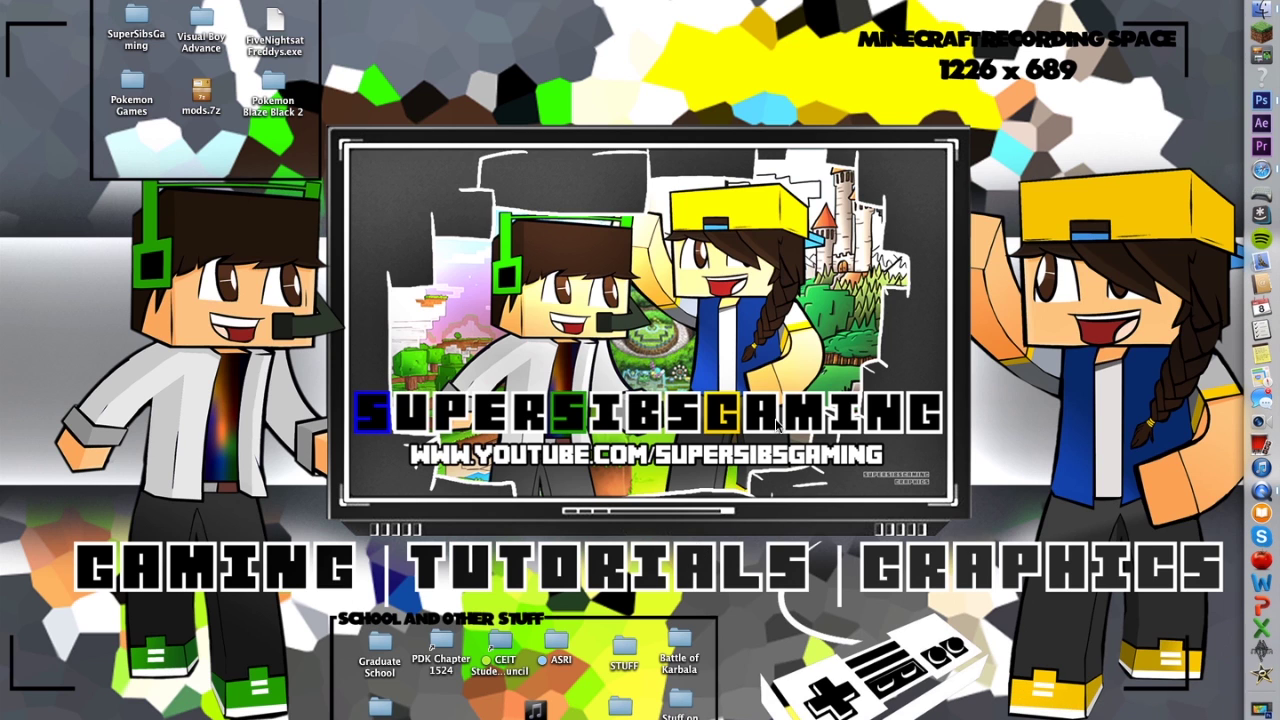
Launch DeSmuME and load the recent Pokemon Blaze Black 2.nds ROM
{"action": "left_click", "coordinate": [1267, 82]}
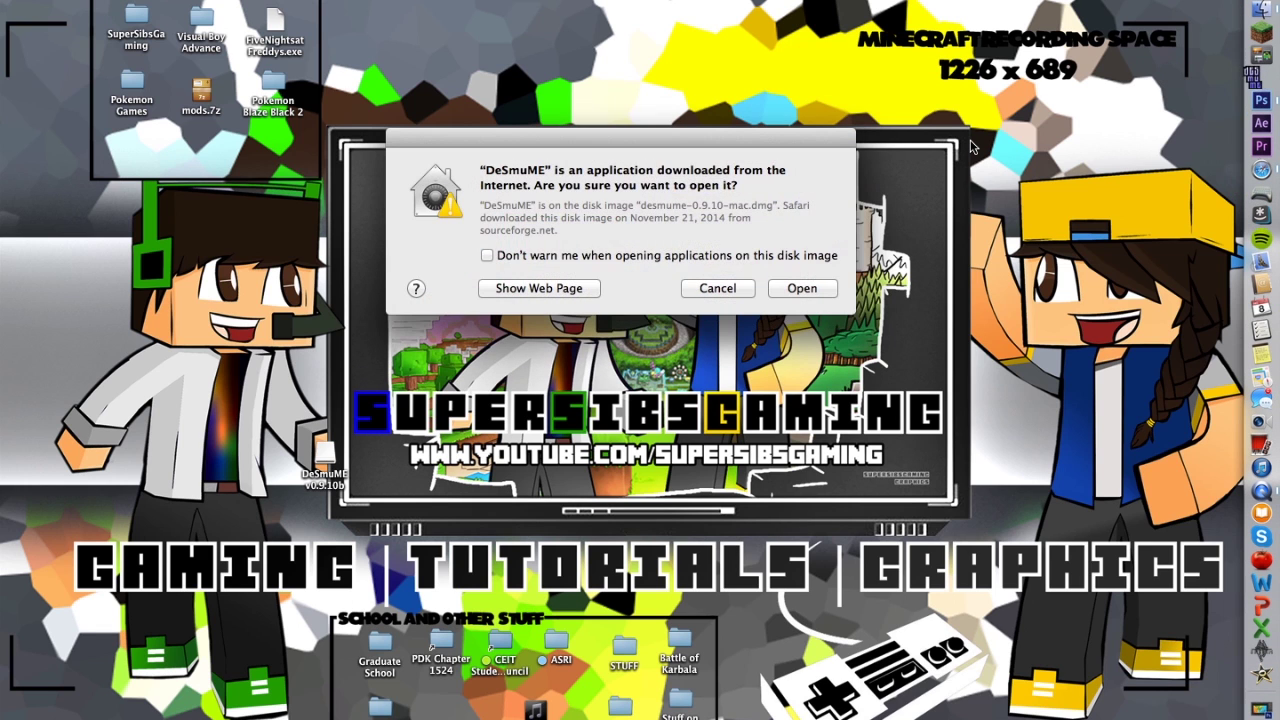
{"action": "left_click", "coordinate": [800, 291]}
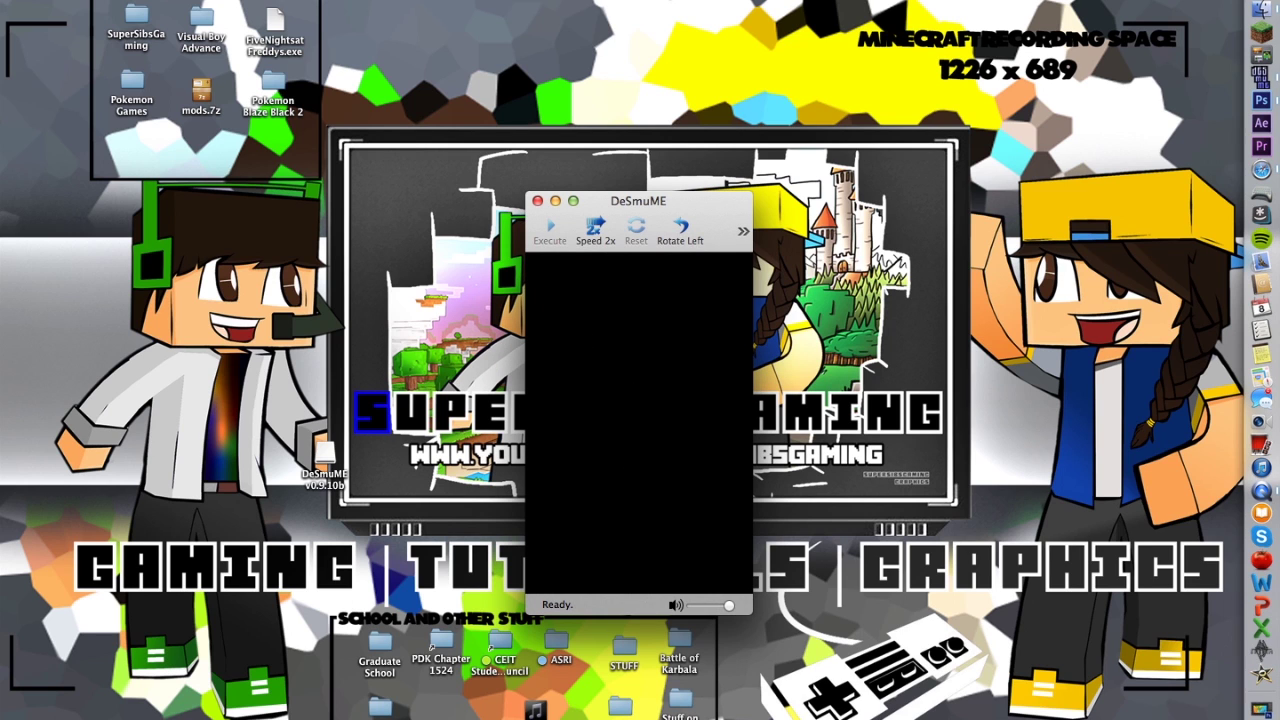
{"action": "left_click", "coordinate": [140, 0]}
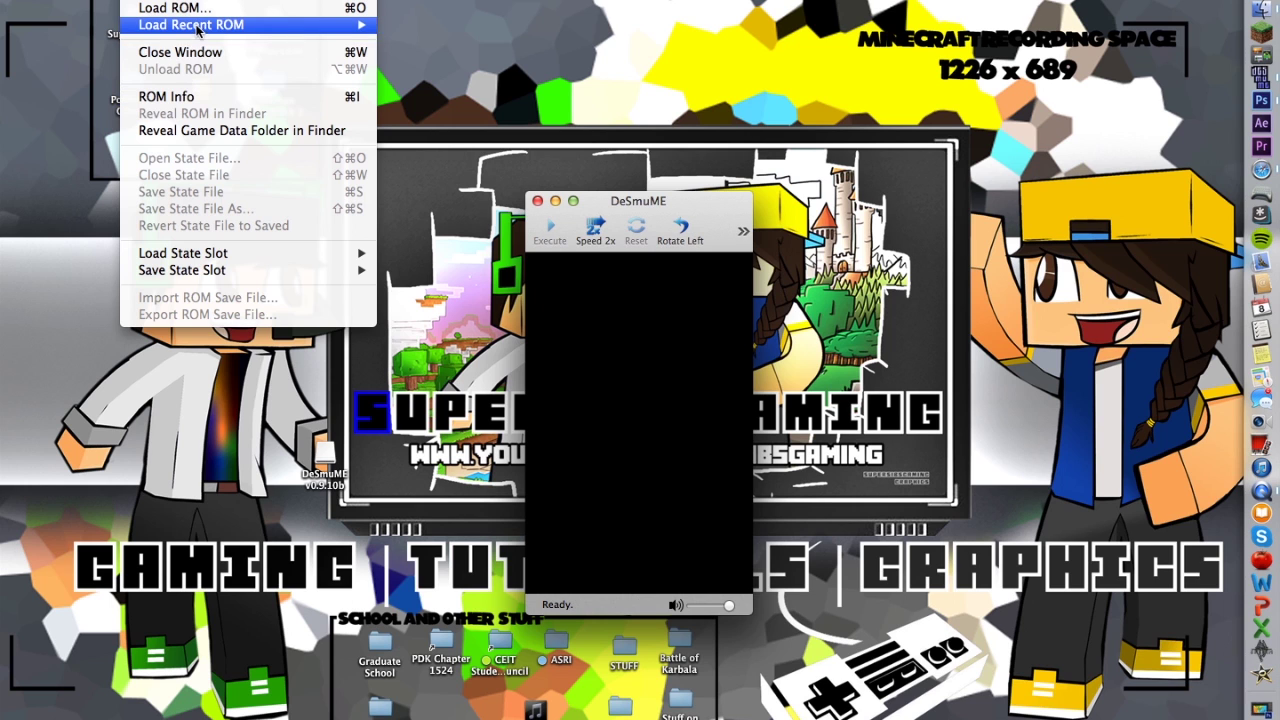
{"action": "mouse_move", "coordinate": [333, 30]}
{"action": "left_click", "coordinate": [470, 26]}
Enlarge the game window from both corners and lower the system volume
{"action": "left_click_drag", "start_coordinate": [522, 190], "coordinate": [384, 0]}
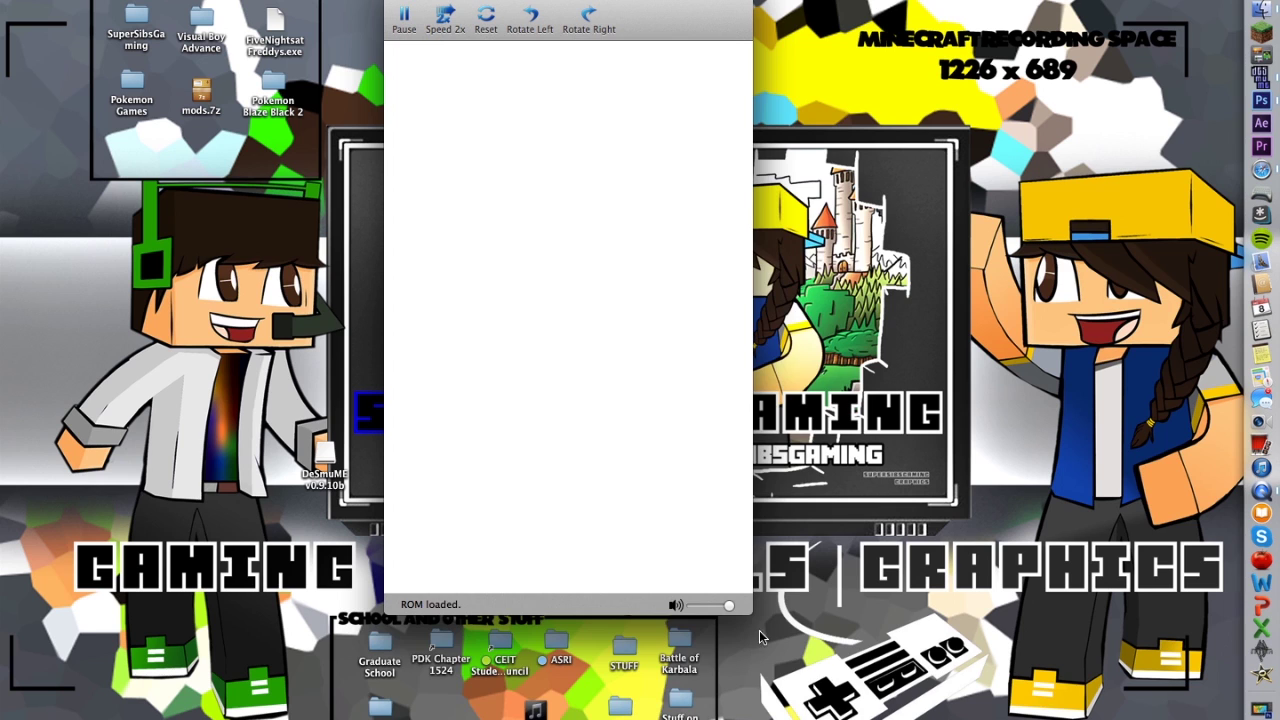
{"action": "left_click_drag", "start_coordinate": [753, 618], "coordinate": [848, 719]}
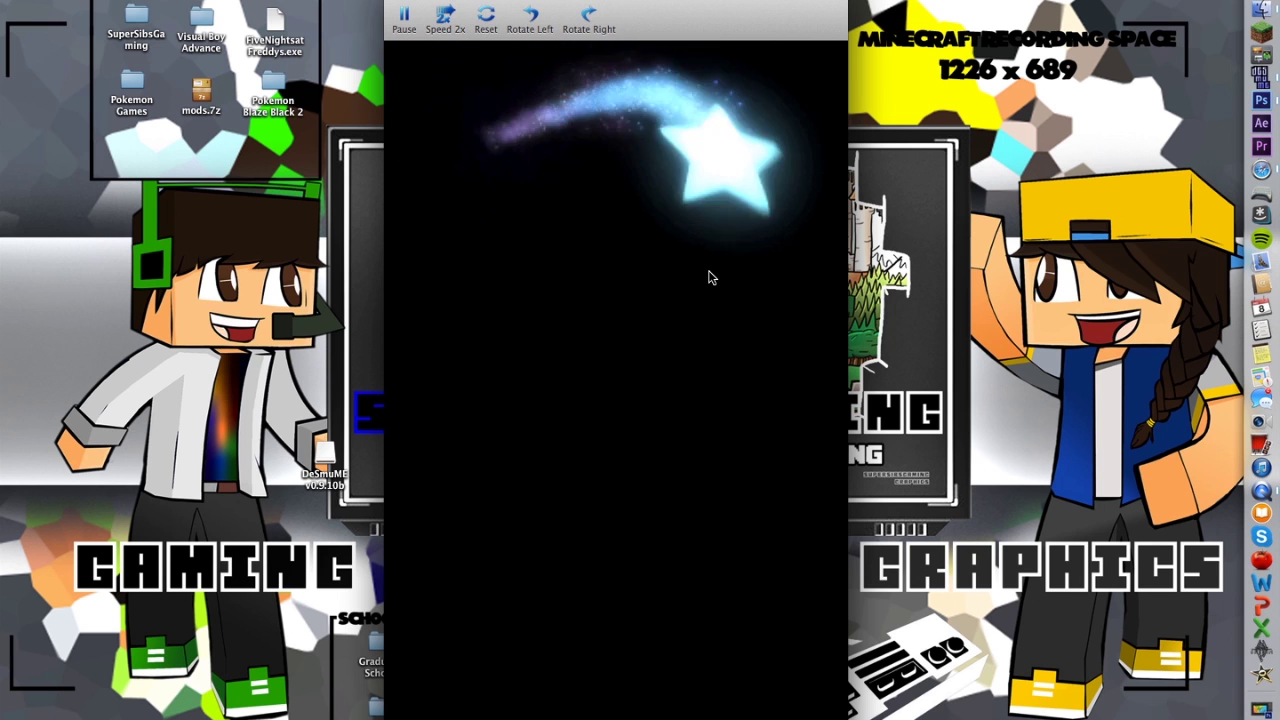
{"action": "key", "text": "XF86AudioRaiseVolume"}
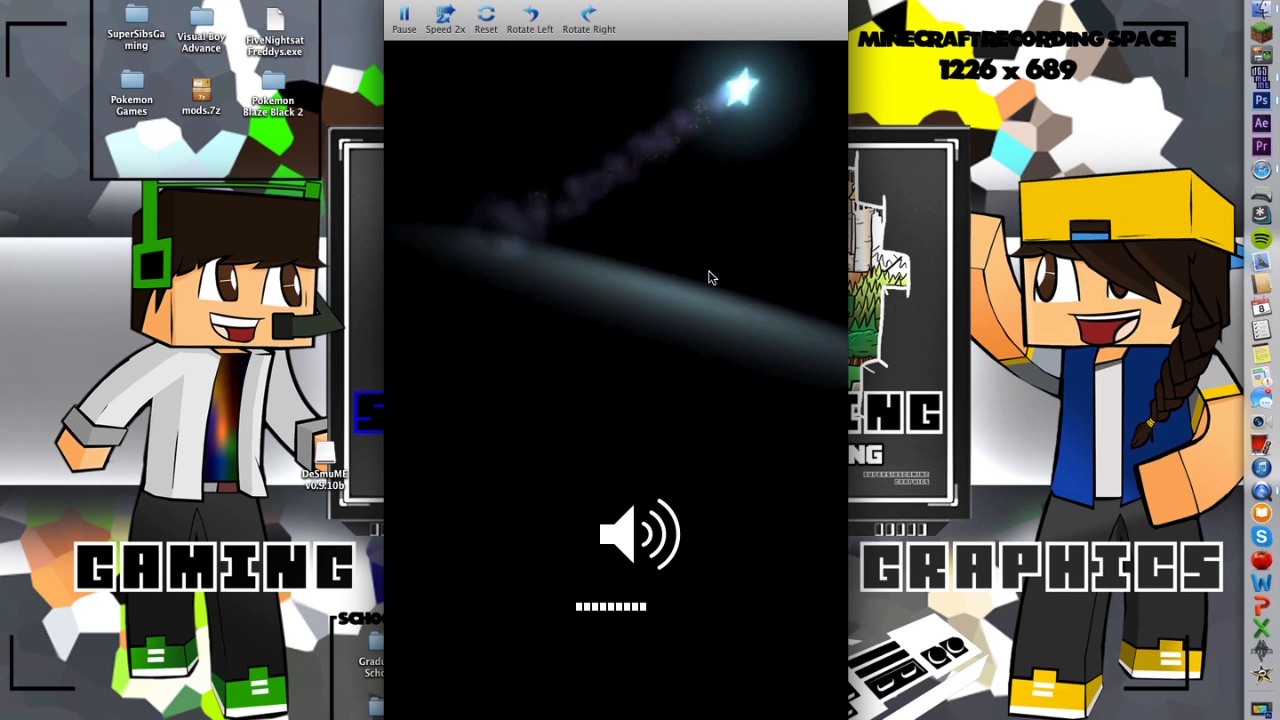
{"action": "key", "text": "XF86AudioLowerVolume"}
{"action": "key", "text": "XF86AudioLowerVolume"}
{"action": "key", "text": "XF86AudioLowerVolume"}
{"action": "key", "text": "XF86AudioLowerVolume"}
{"action": "key", "text": "XF86AudioLowerVolume"}
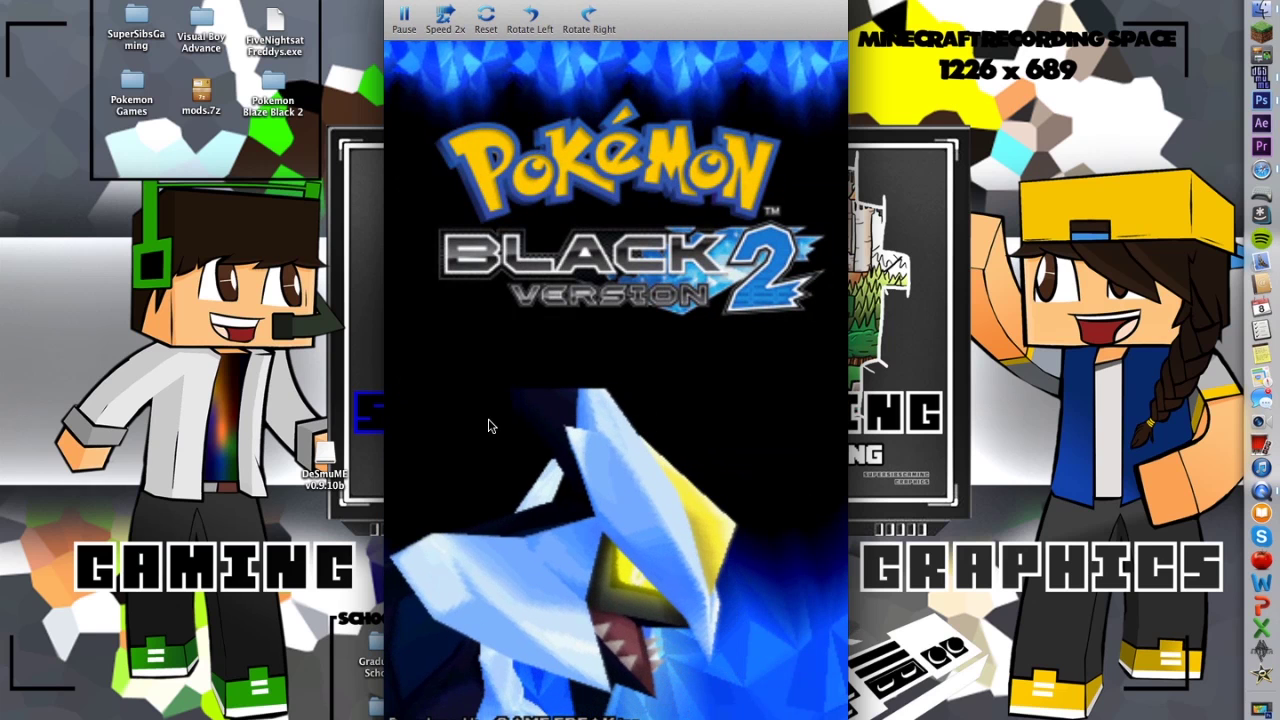
Reach the main menu, take a full-screen screenshot, then close the ROM and quit DeSmuME
{"action": "left_click", "coordinate": [556, 432]}
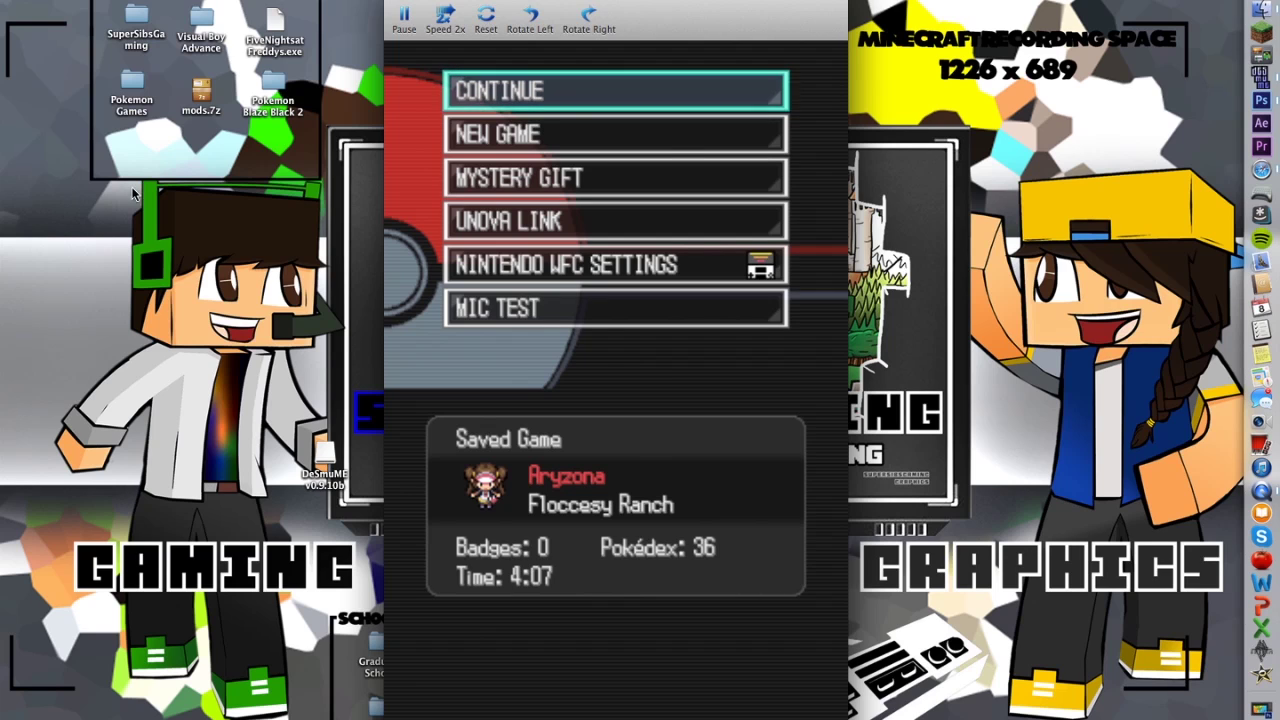
{"action": "key", "text": "super+shift+3"}
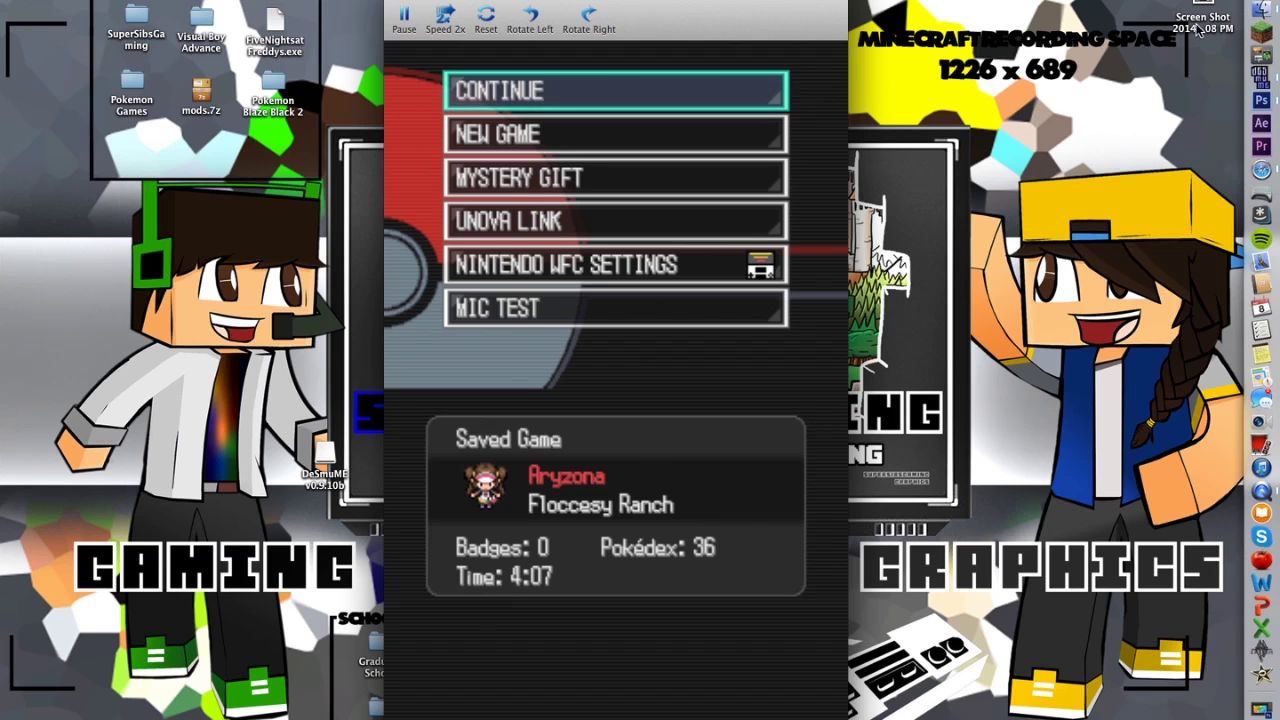
{"action": "key", "text": "super+w"}
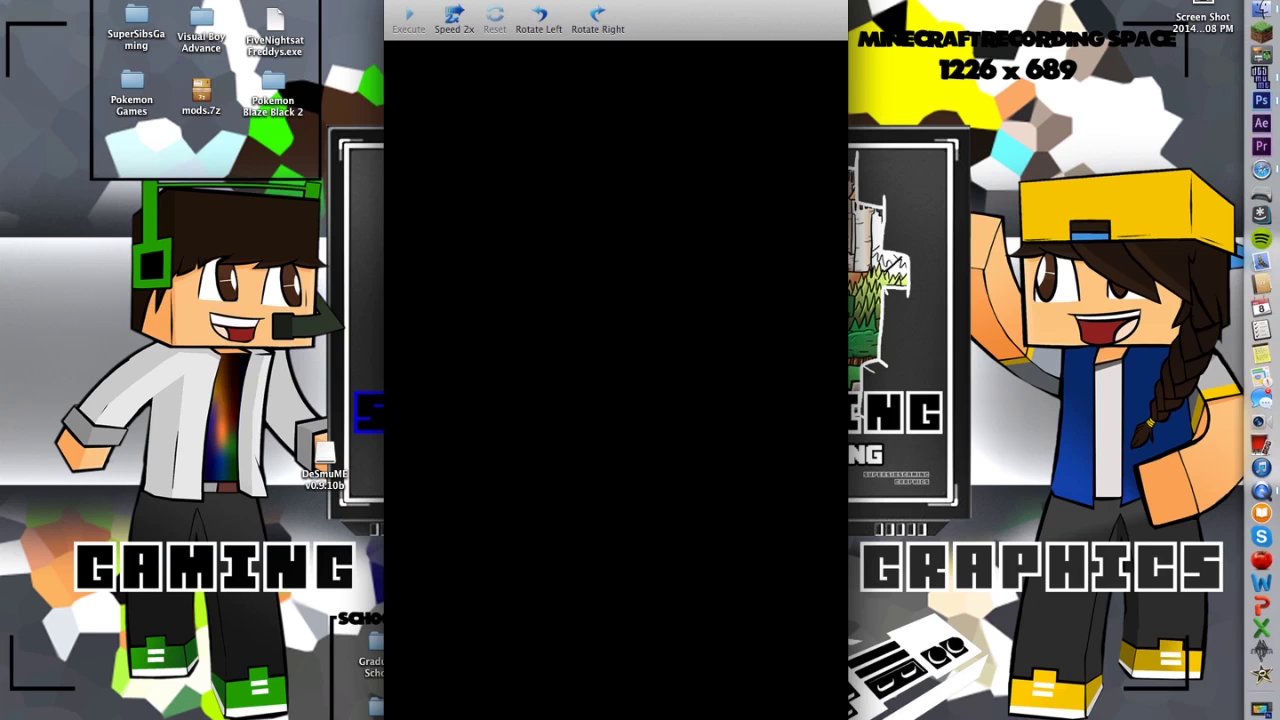
{"action": "key", "text": "super+q"}
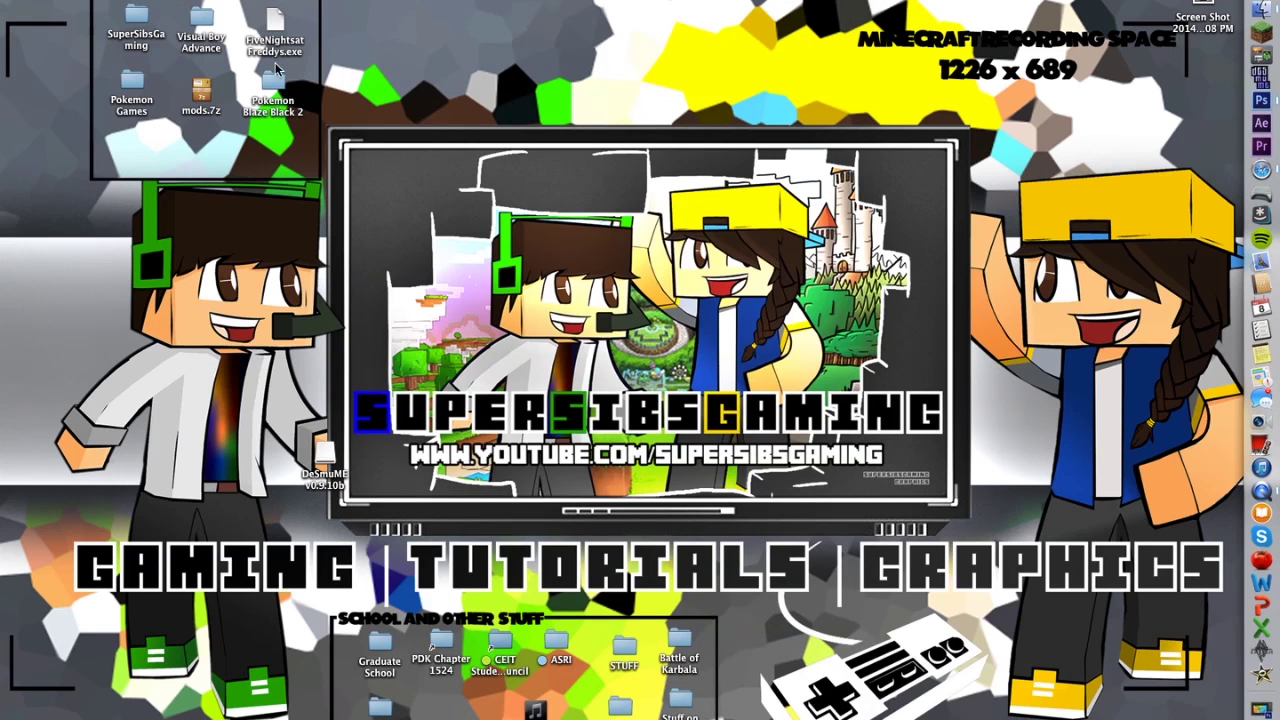
Launch VisualBoyAdvance and open the Pokemon Light Platinum (English).gba ROM
{"action": "double_click", "coordinate": [202, 44]}
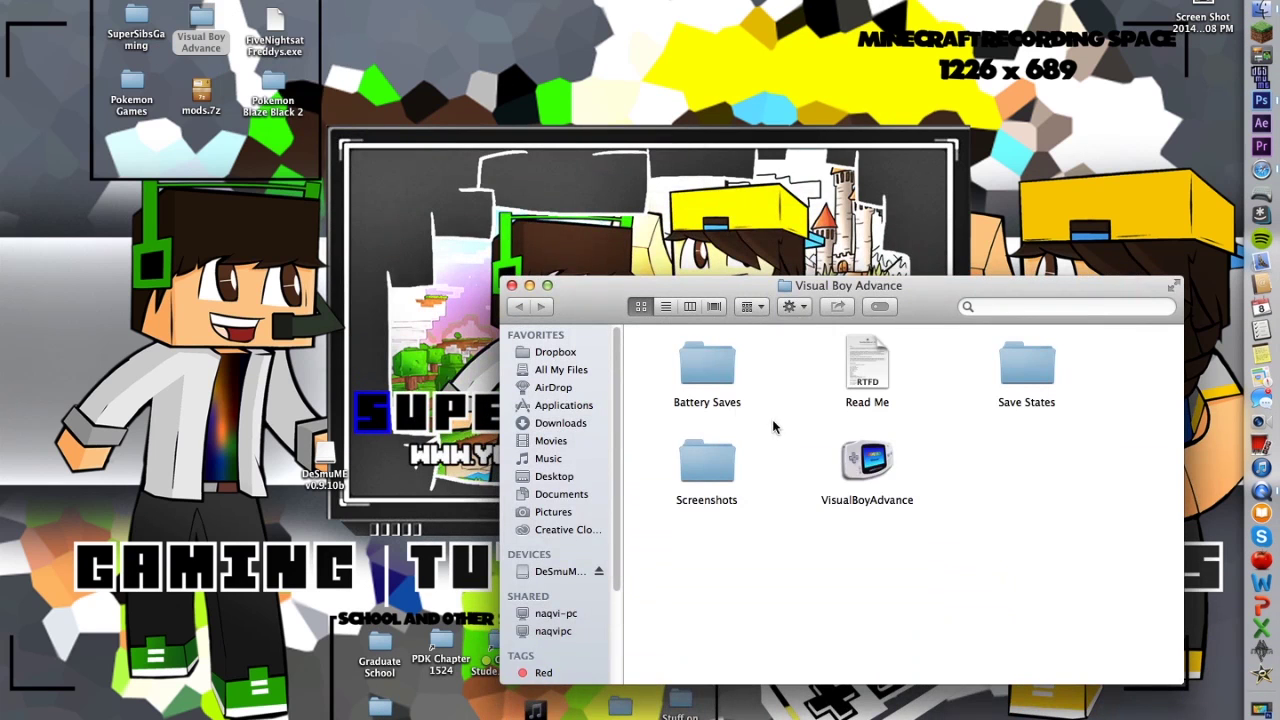
{"action": "double_click", "coordinate": [869, 460]}
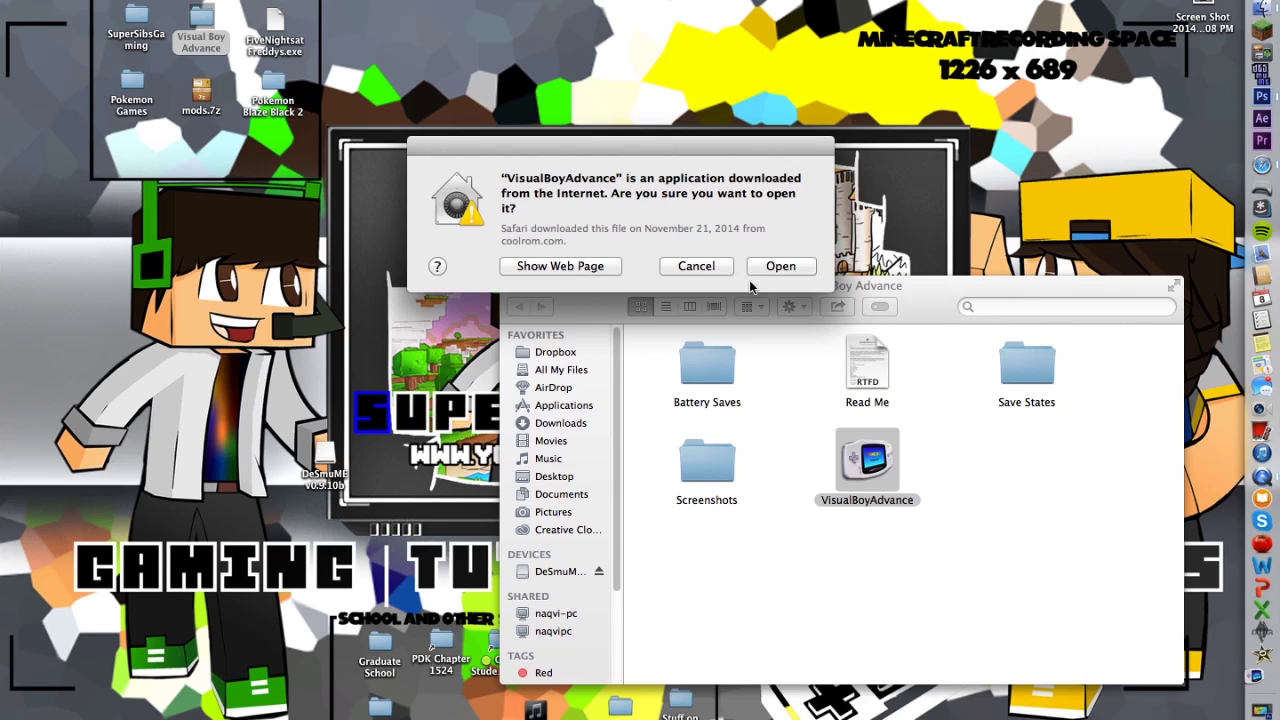
{"action": "left_click", "coordinate": [797, 265]}
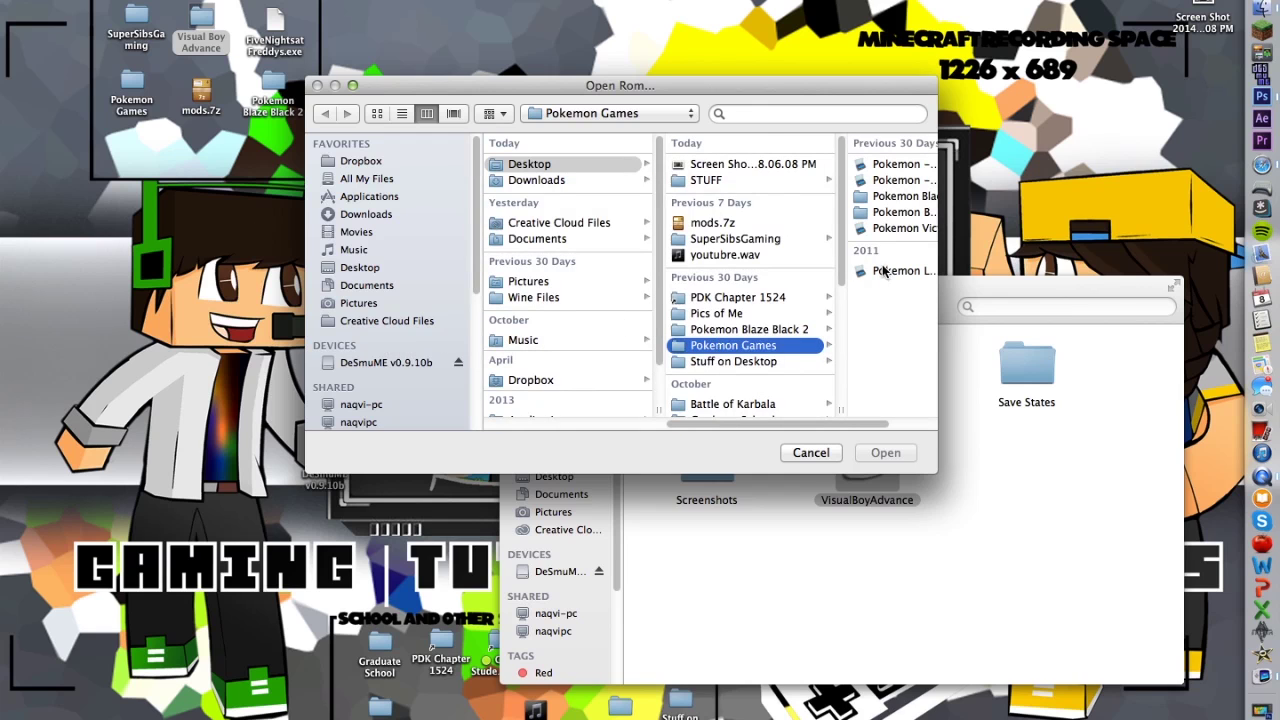
{"action": "scroll", "coordinate": [832, 440], "scroll_direction": "right", "scroll_amount": 3}
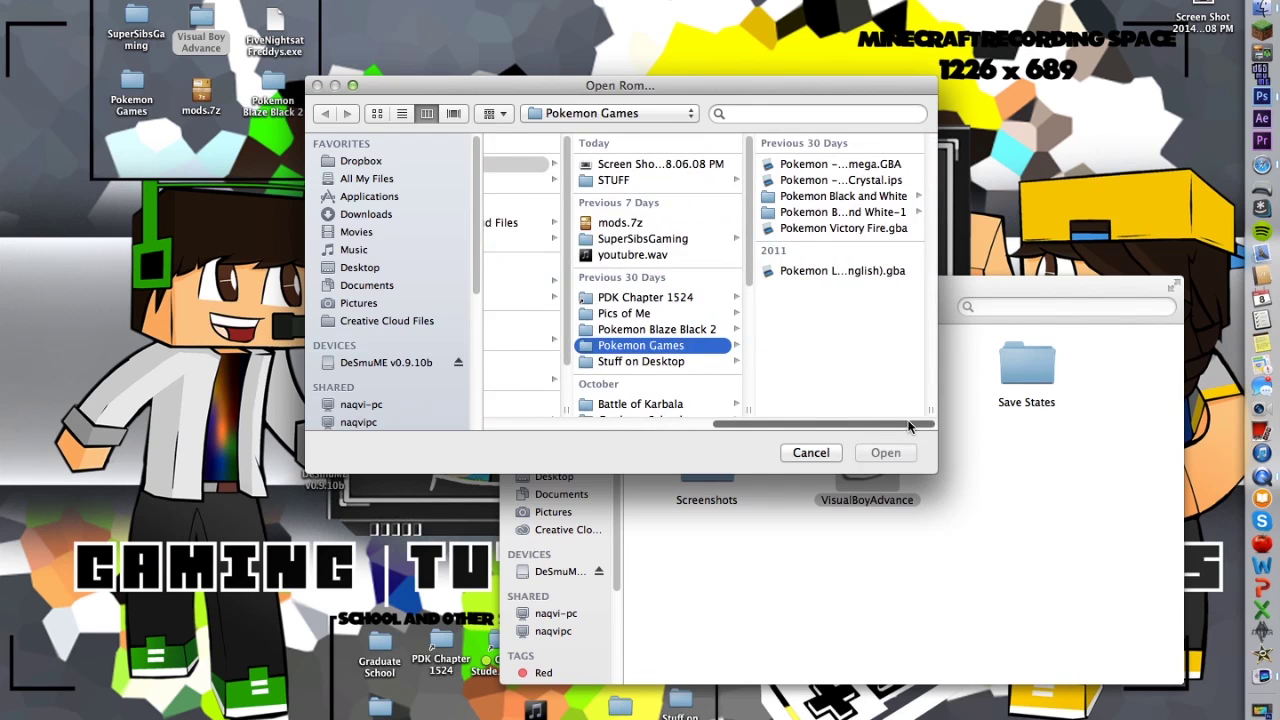
{"action": "left_click", "coordinate": [855, 274]}
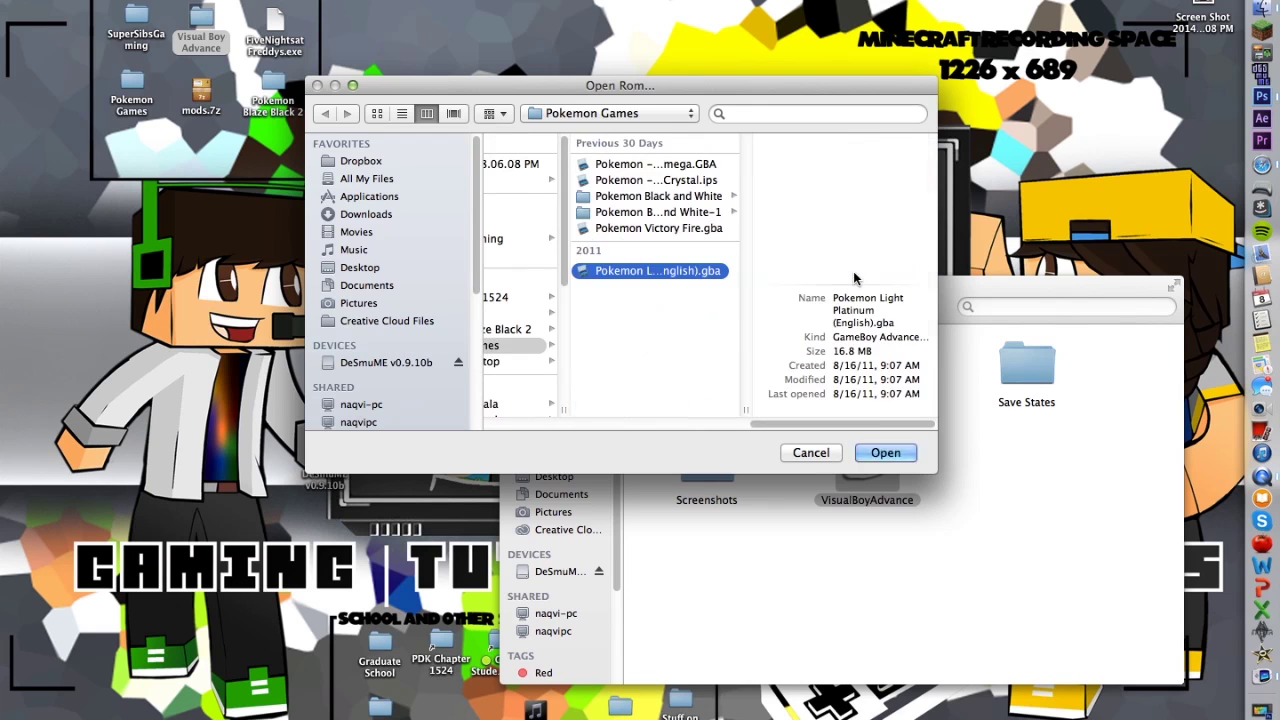
{"action": "left_click", "coordinate": [885, 453]}
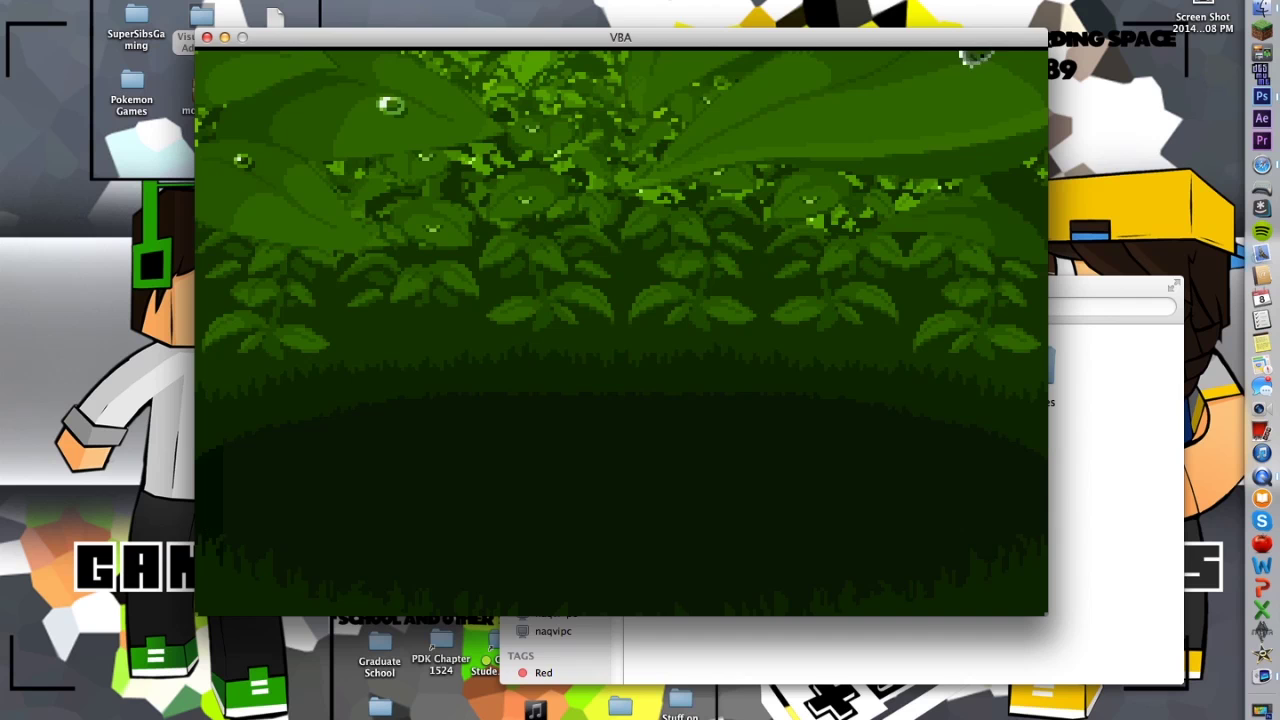
Quit VisualBoyAdvance from the Dock and bring back the Untitled-1 Photoshop document
{"action": "key", "text": "super+q"}
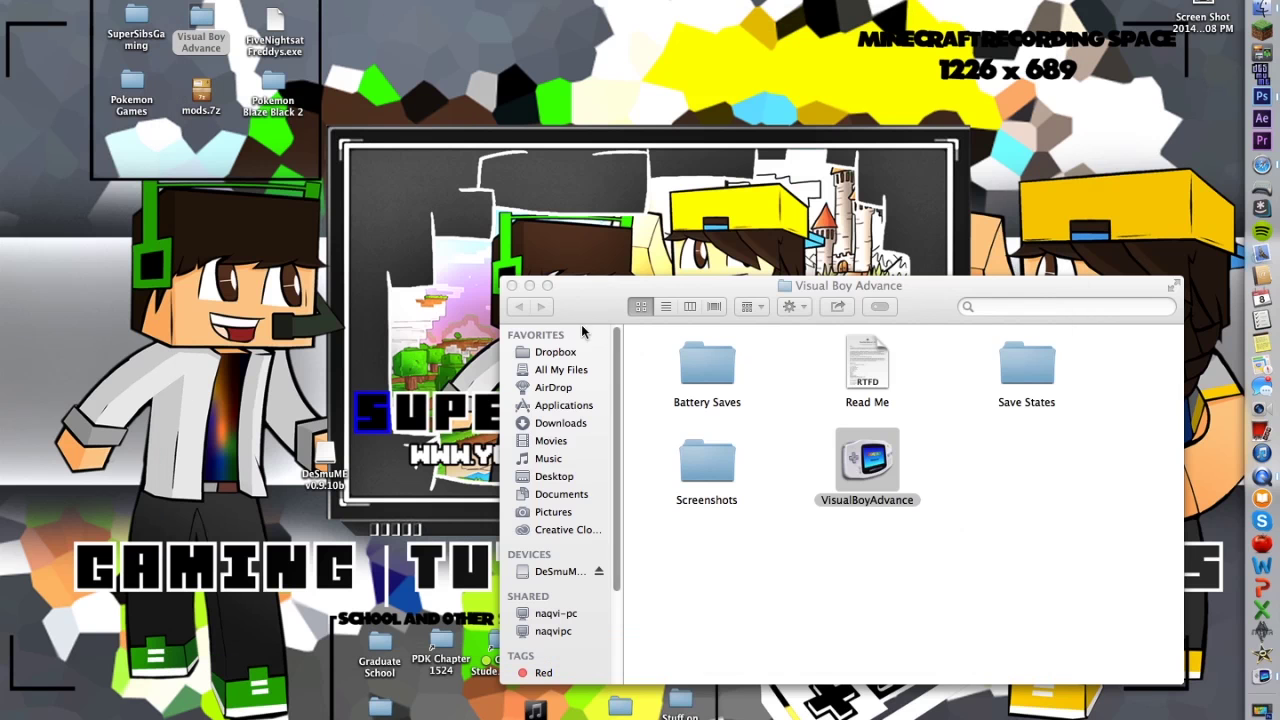
{"action": "left_click", "coordinate": [512, 286]}
{"action": "left_click", "coordinate": [1203, 18]}
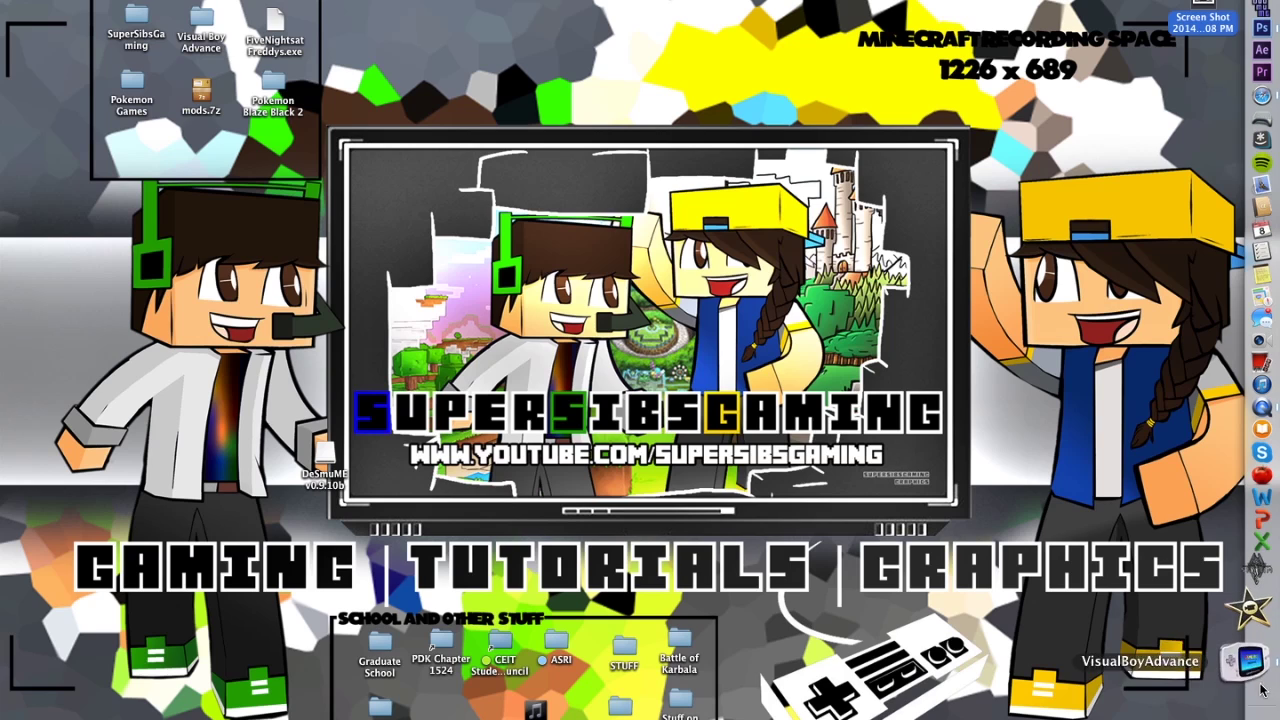
{"action": "right_click", "coordinate": [1245, 675]}
{"action": "left_click", "coordinate": [1183, 686]}
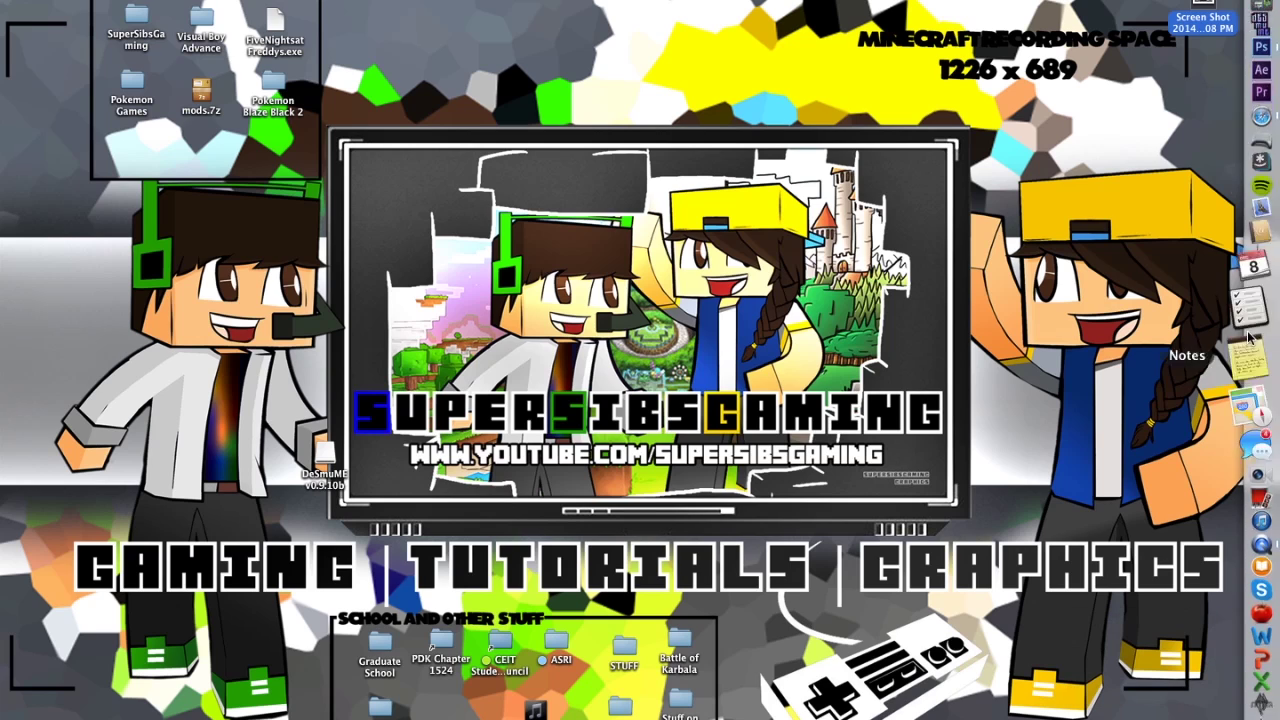
{"action": "left_click", "coordinate": [1261, 694]}
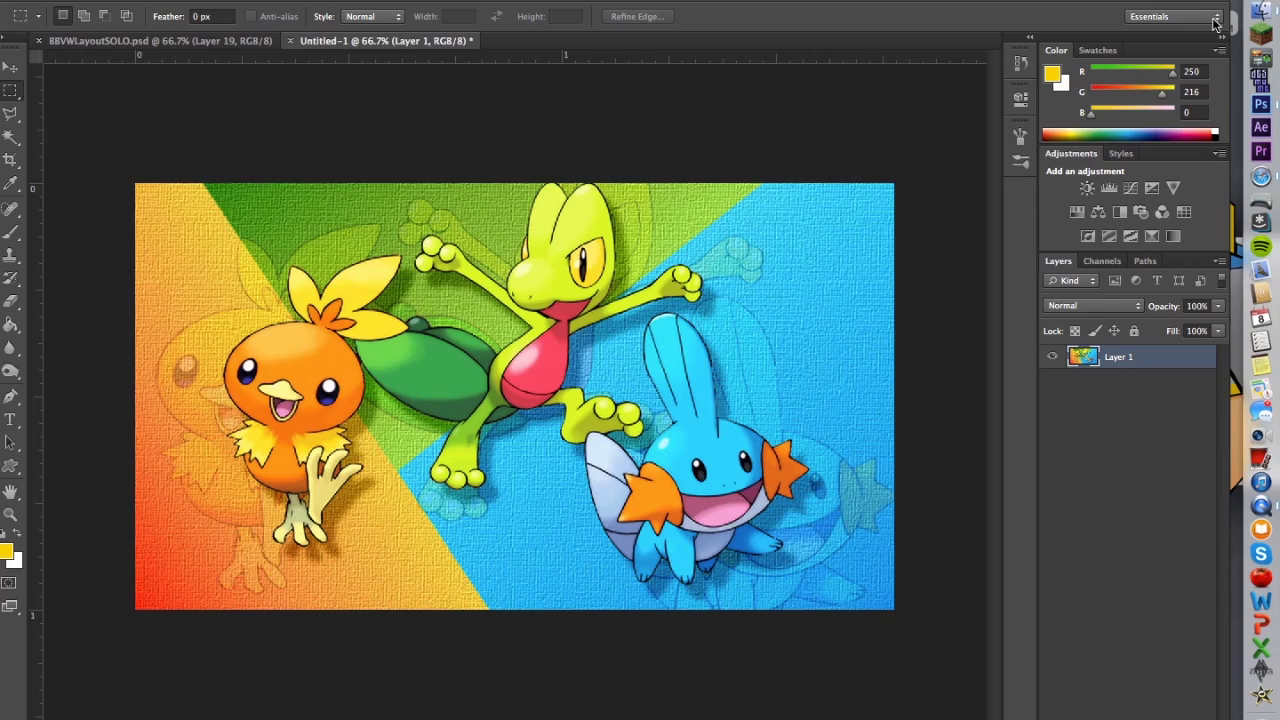
Place the desktop emulator screenshot into Untitled-1 as a new layer
{"action": "left_click_drag", "start_coordinate": [1120, 6], "coordinate": [980, 4]}
{"action": "left_click_drag", "start_coordinate": [1178, 28], "coordinate": [515, 258]}
{"action": "left_click_drag", "start_coordinate": [630, 8], "coordinate": [782, 8]}
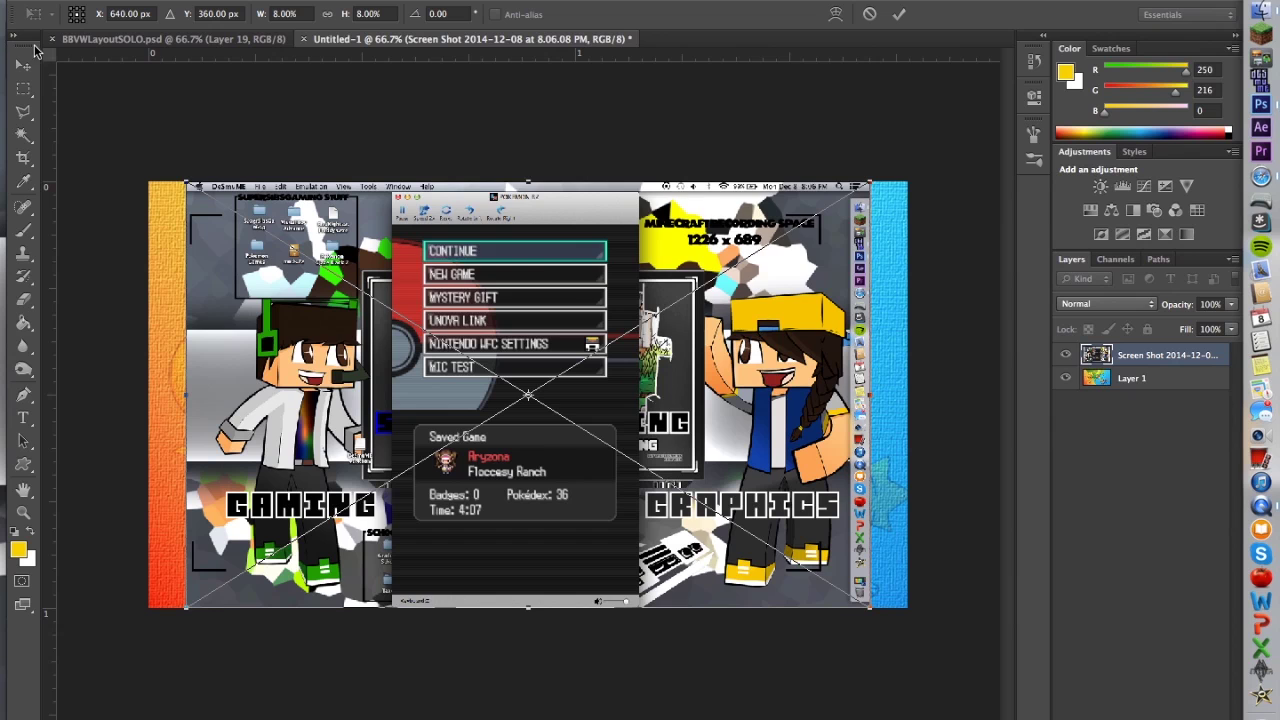
{"action": "left_click", "coordinate": [23, 64]}
{"action": "key", "text": "Return"}
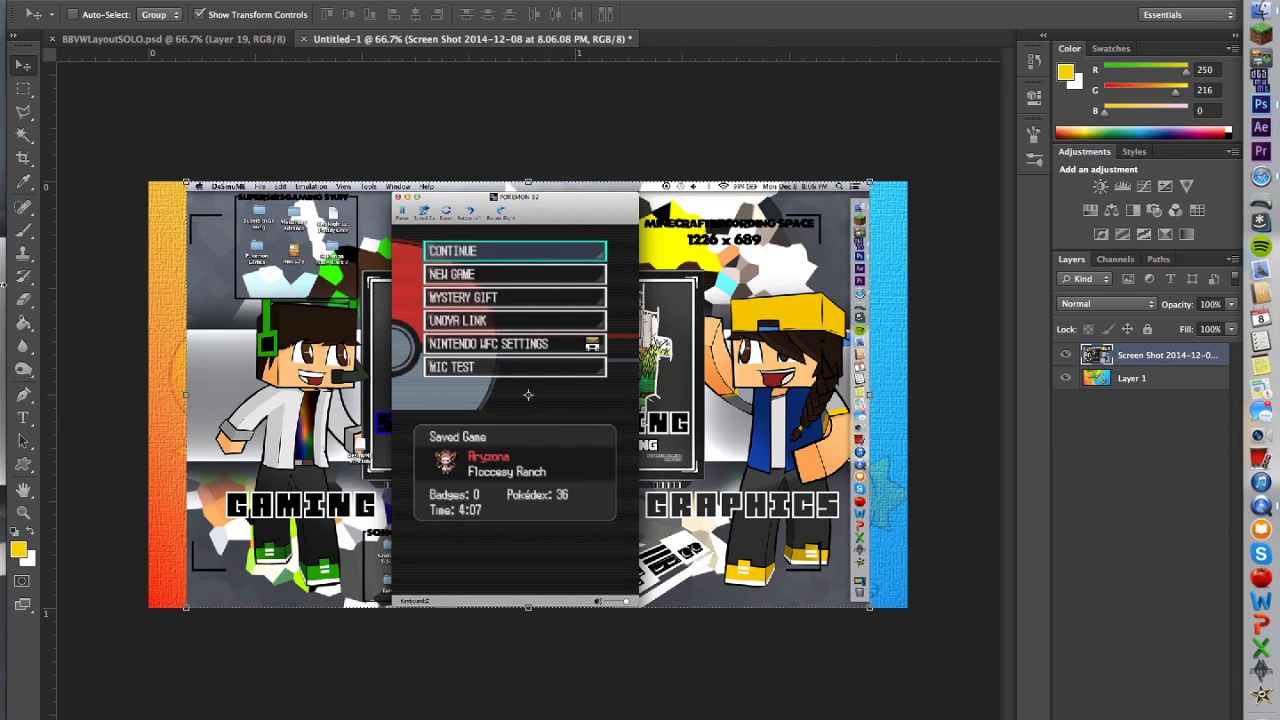
Zoom to 100% and marquee-select the game's top screen area in the screenshot
{"action": "left_click", "coordinate": [23, 511]}
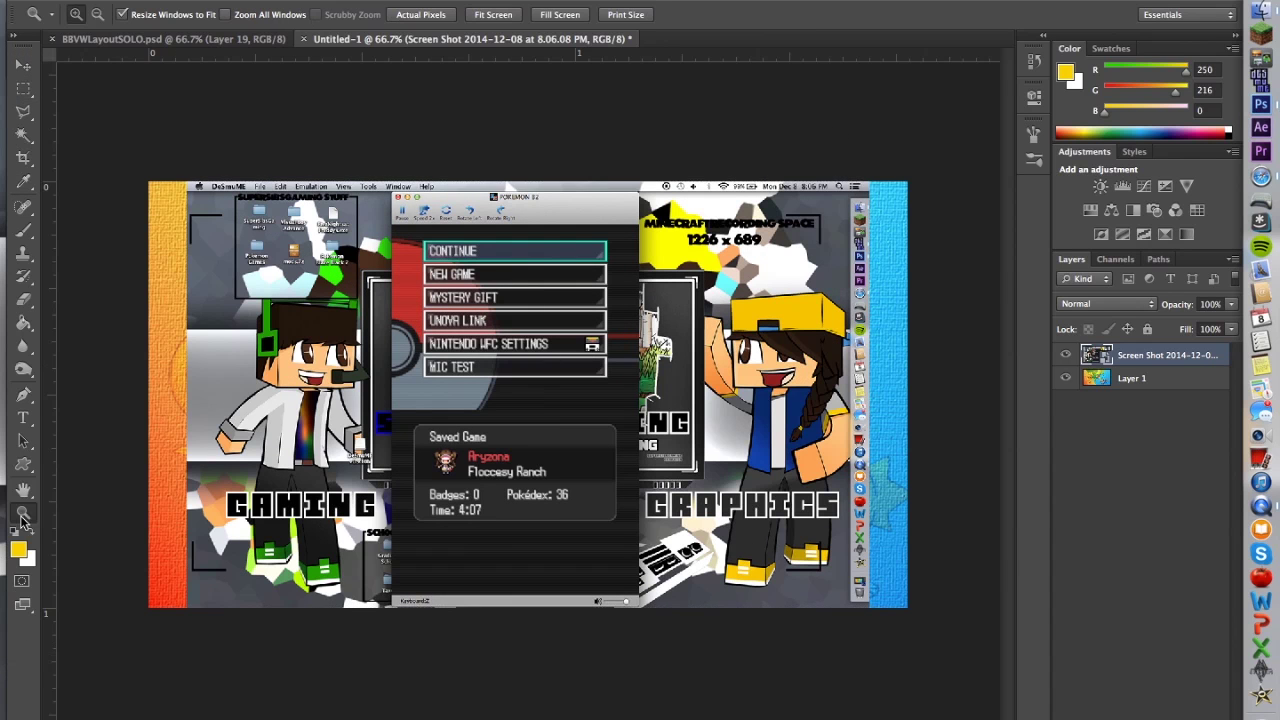
{"action": "left_click", "coordinate": [509, 528]}
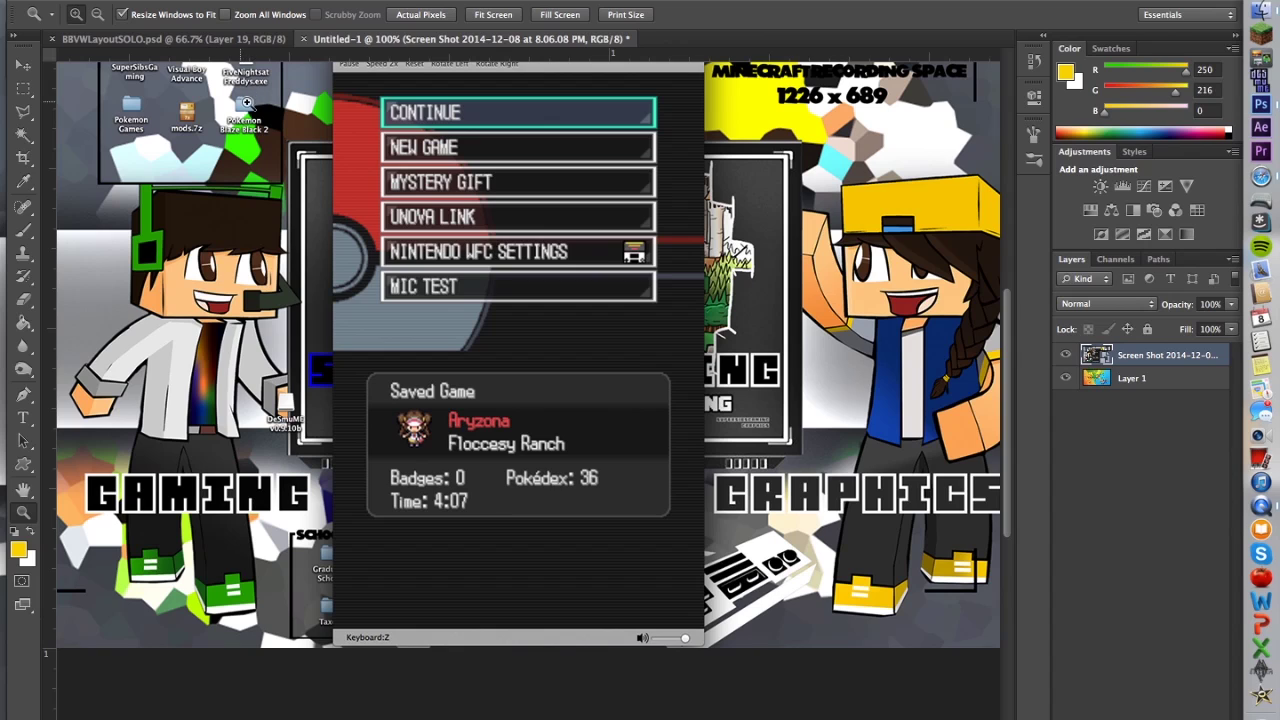
{"action": "left_click", "coordinate": [23, 88]}
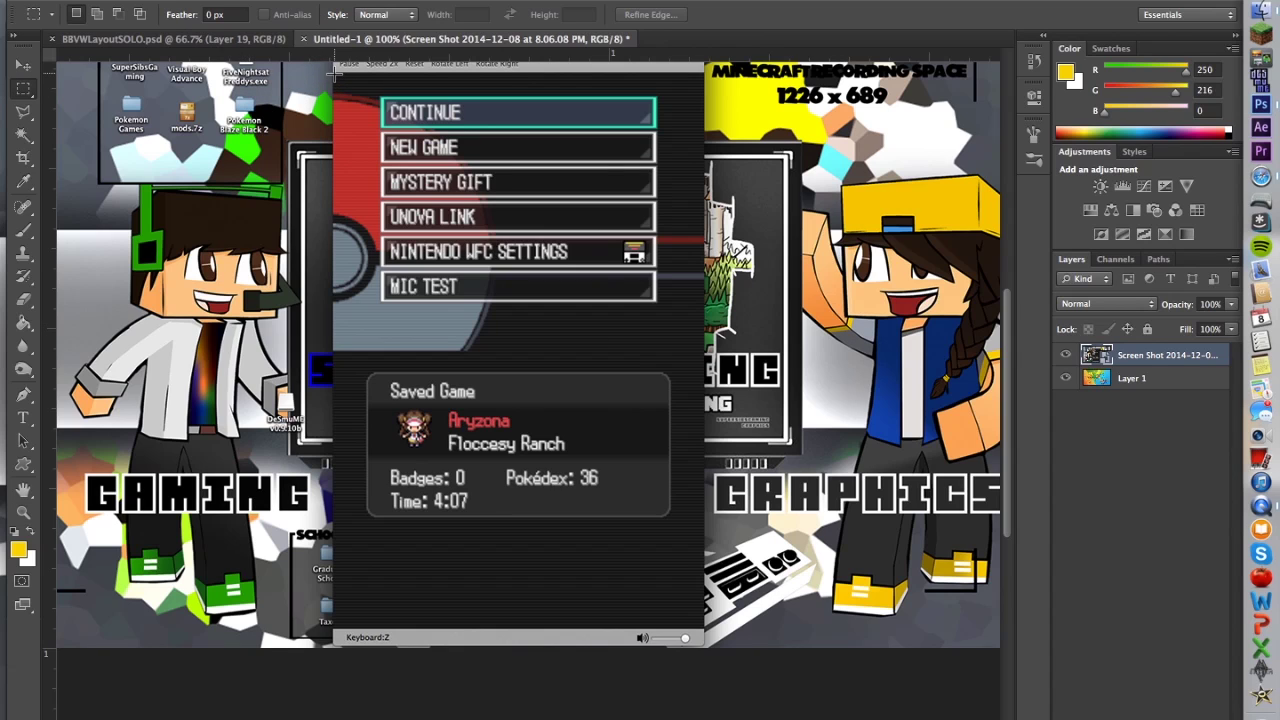
{"action": "right_click", "coordinate": [24, 96]}
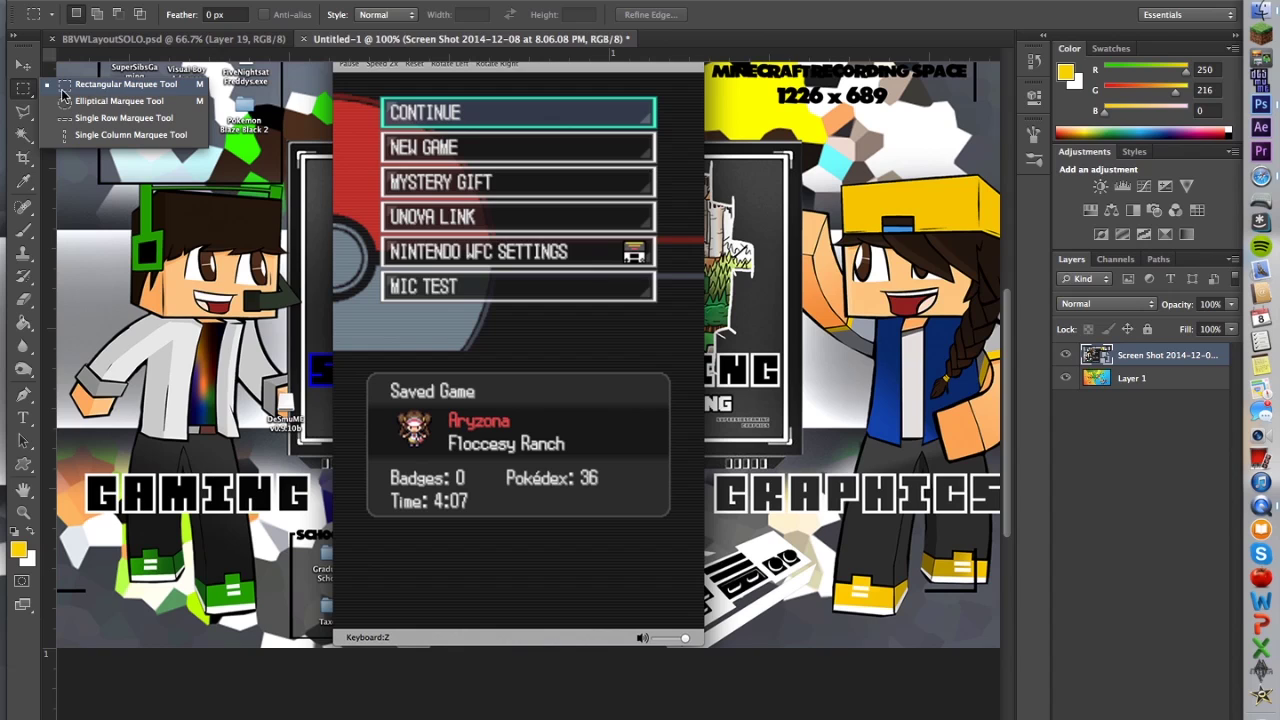
{"action": "left_click", "coordinate": [125, 84]}
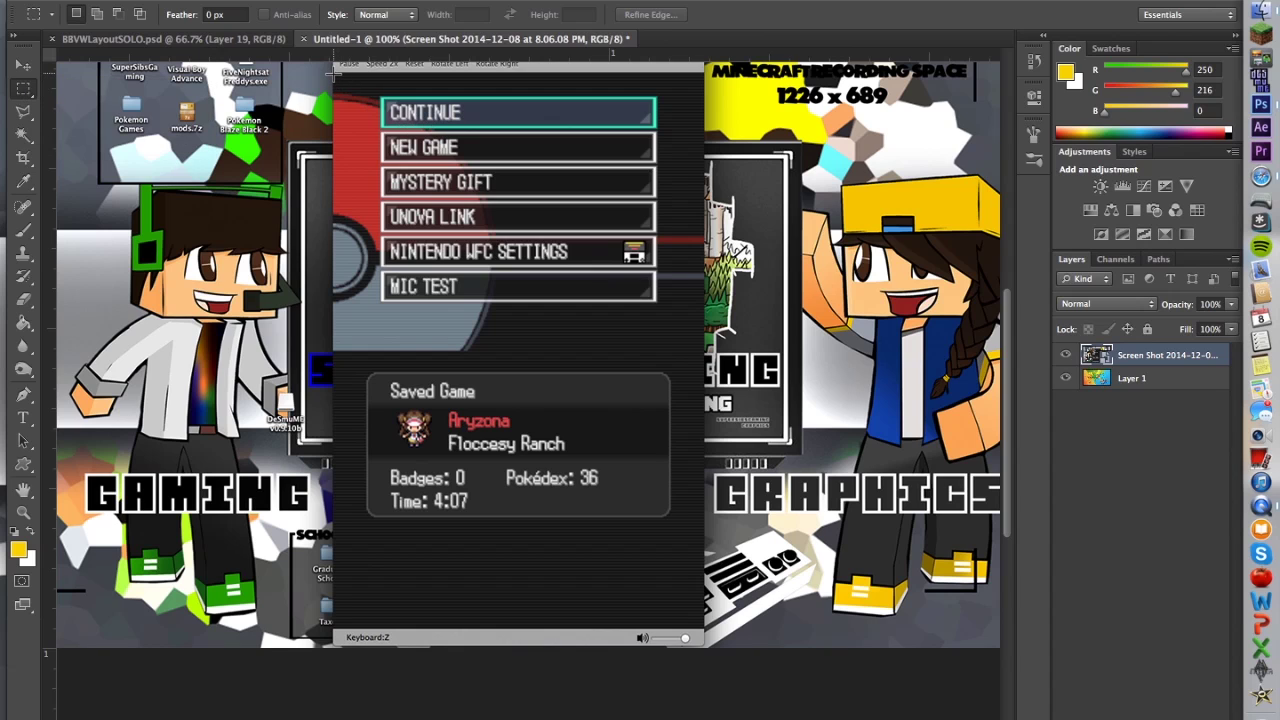
{"action": "left_click_drag", "start_coordinate": [332, 66], "coordinate": [703, 350]}
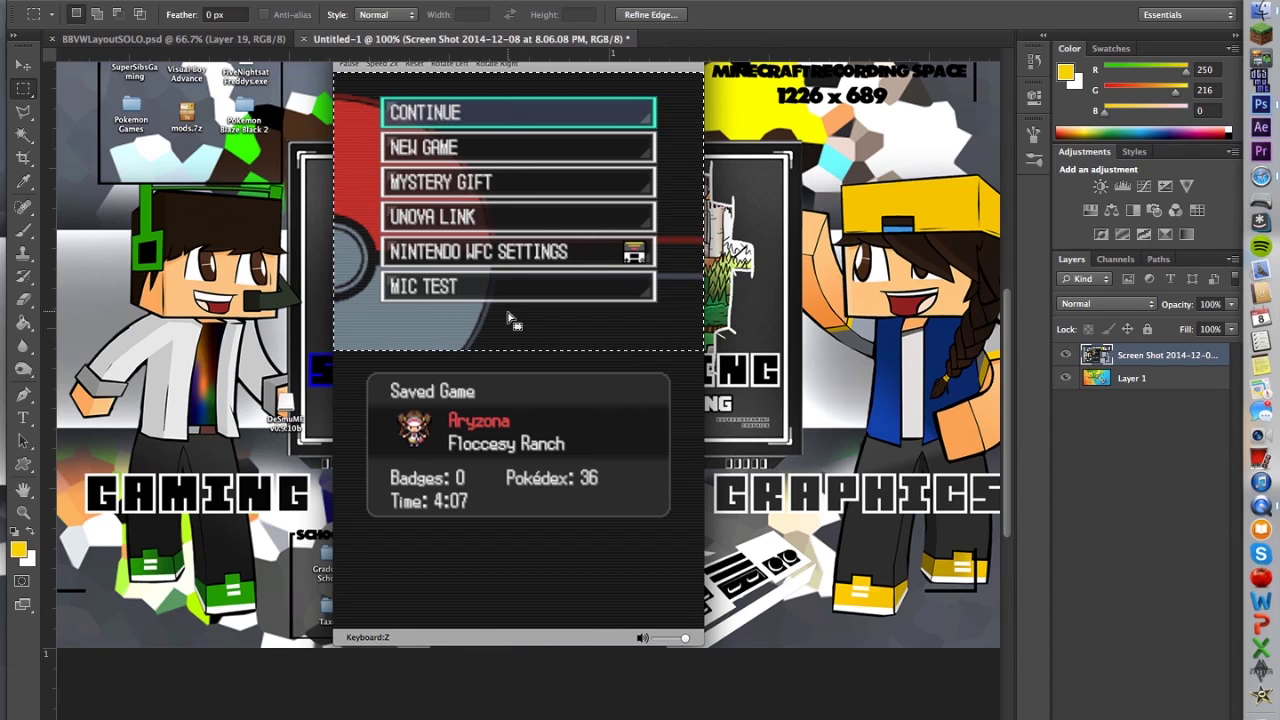
{"action": "left_click", "coordinate": [190, 5]}
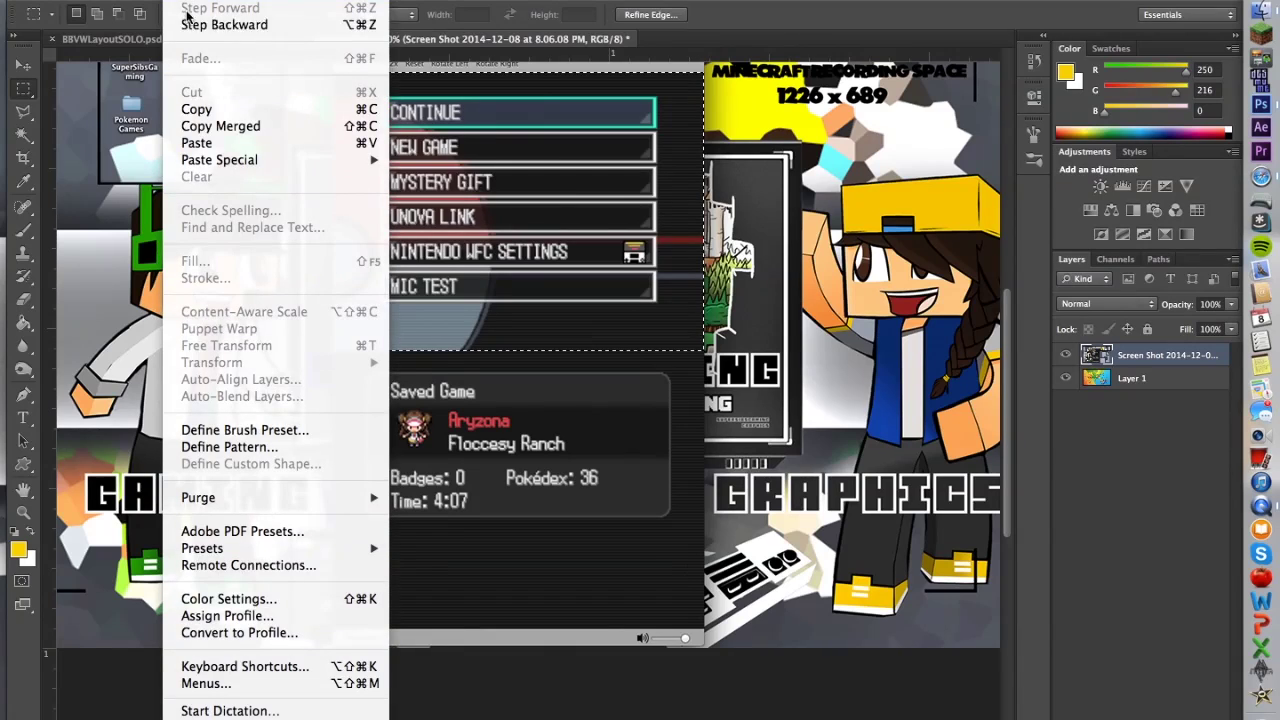
Paste the menu as a new layer, then paste it again over the screenshot's lower area
{"action": "left_click", "coordinate": [232, 154]}
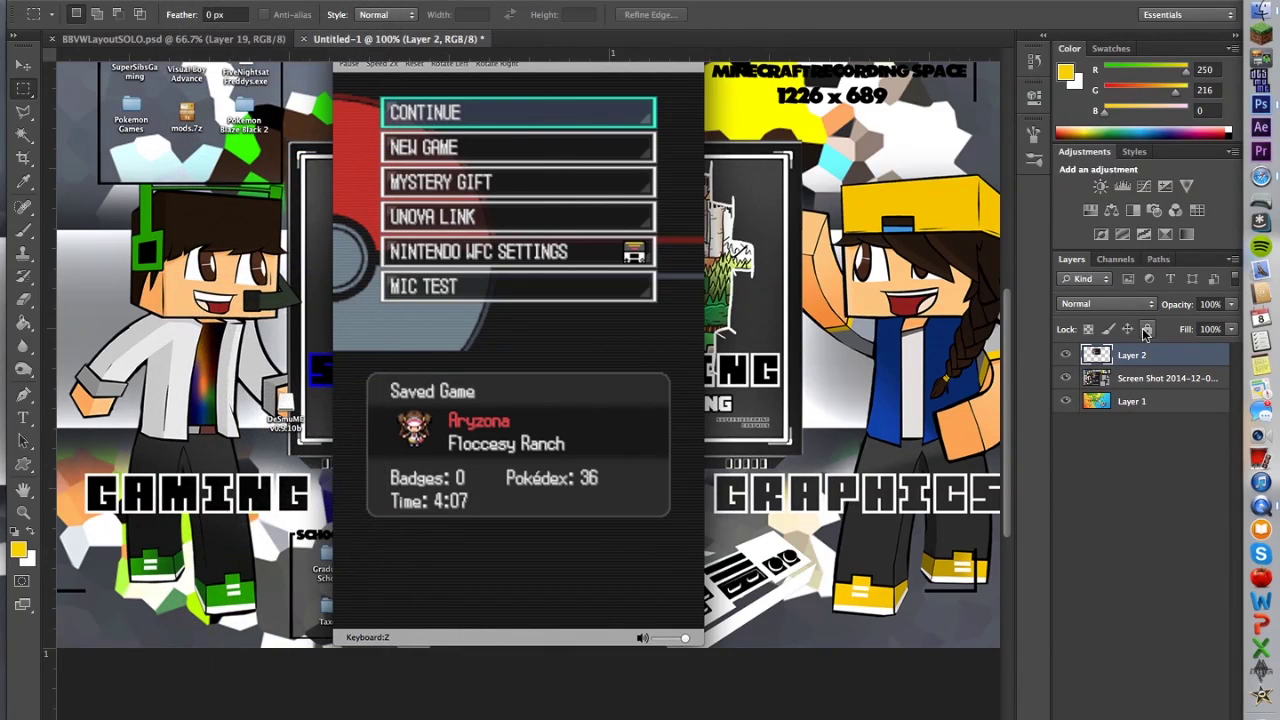
{"action": "left_click", "coordinate": [1065, 355]}
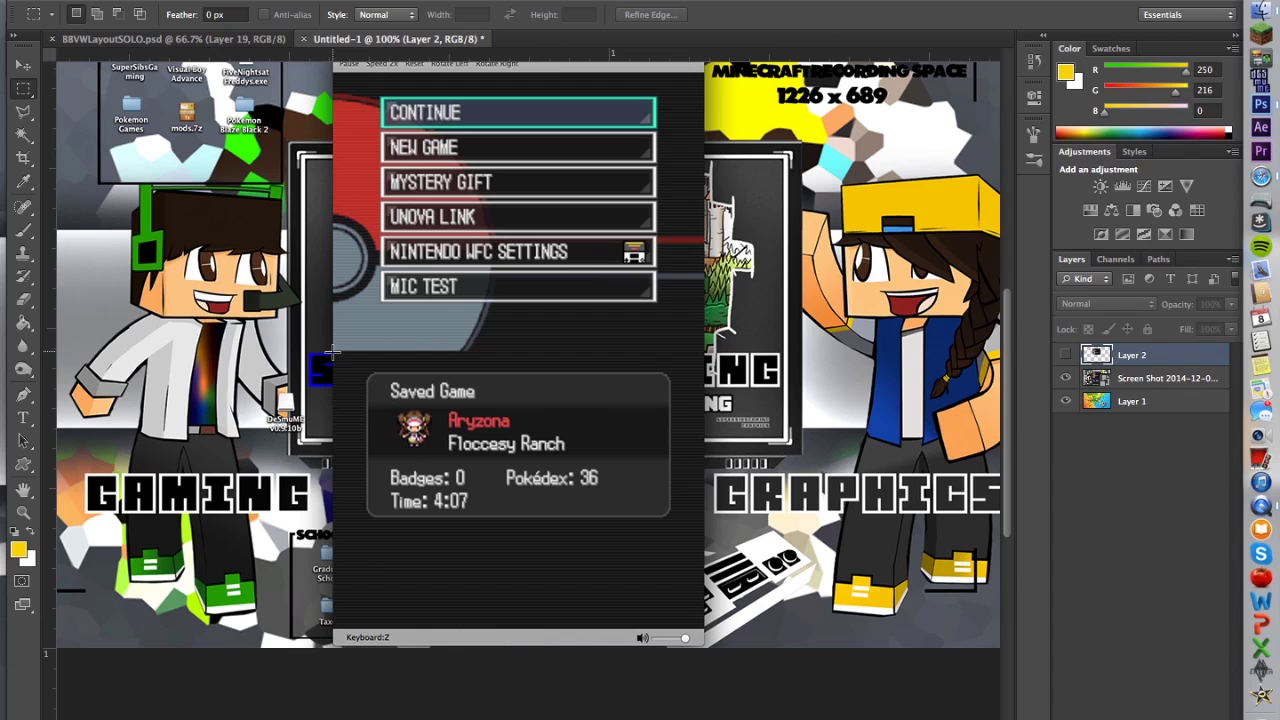
{"action": "left_click_drag", "start_coordinate": [332, 352], "coordinate": [704, 631]}
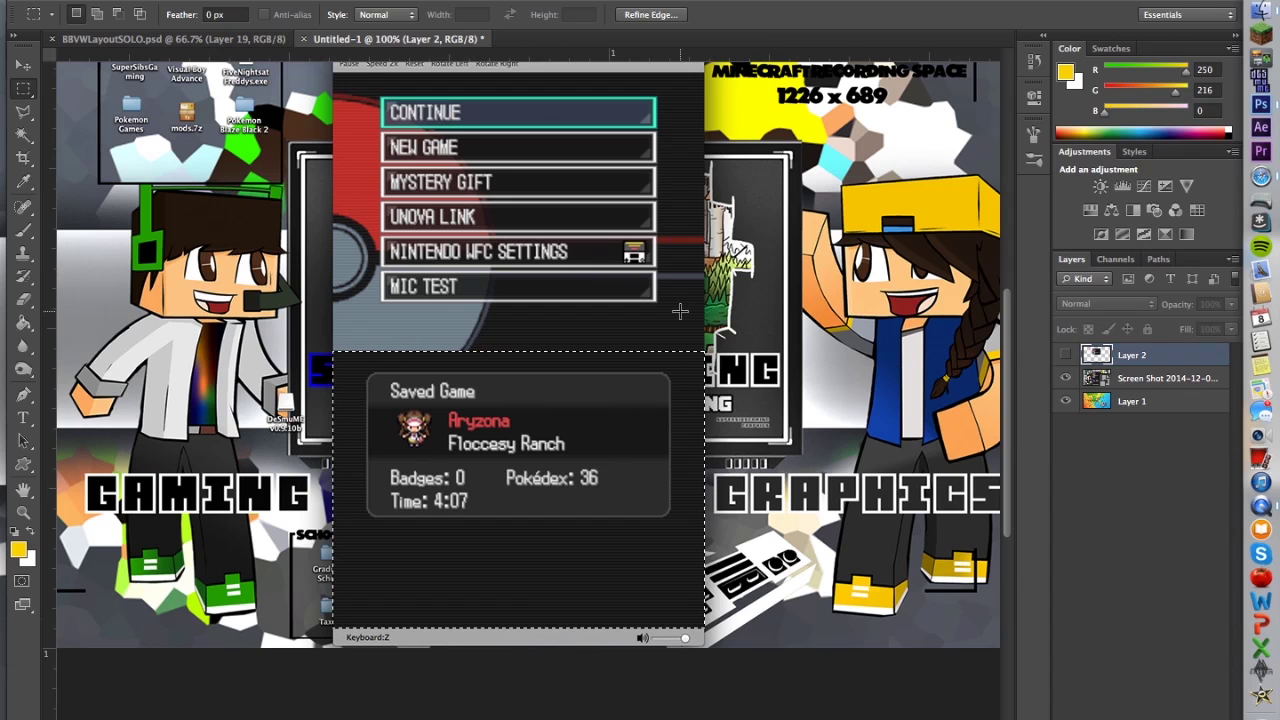
{"action": "key", "text": "ctrl+v"}
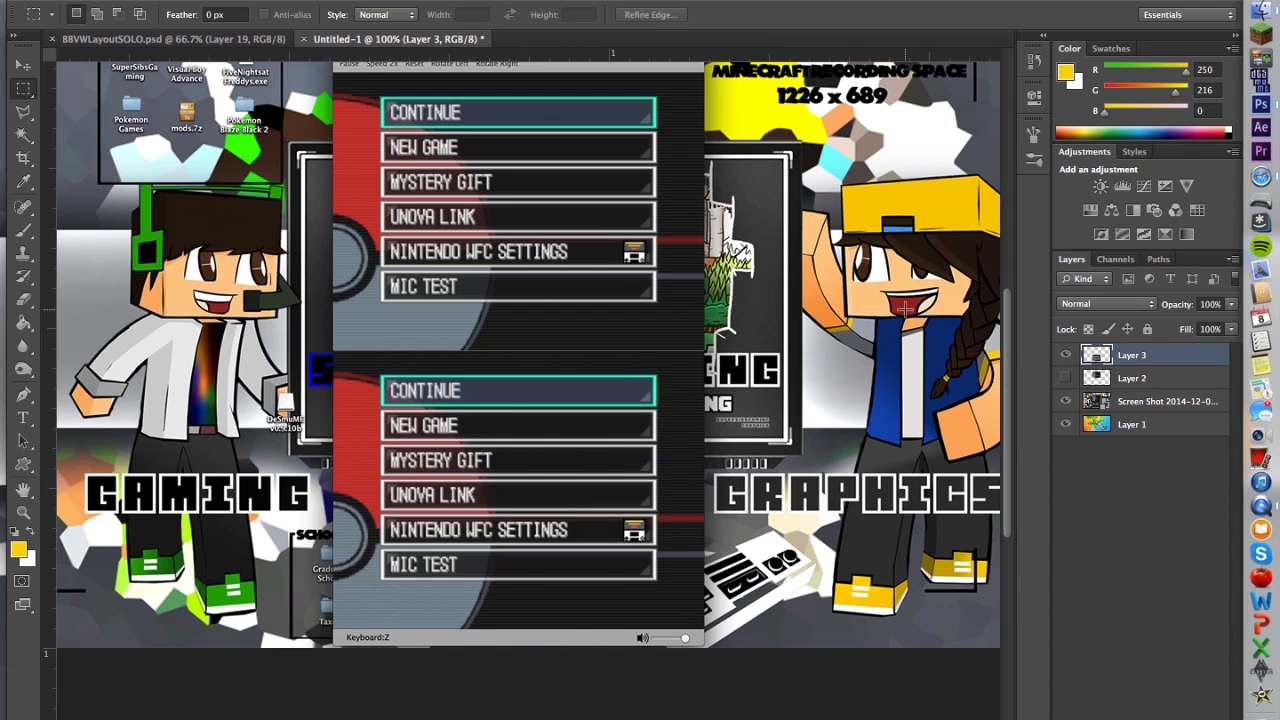
Delete the Screen Shot layer and show the upper menu layer again
{"action": "left_click", "coordinate": [1065, 402]}
{"action": "left_click", "coordinate": [1065, 402]}
{"action": "right_click", "coordinate": [1137, 405]}
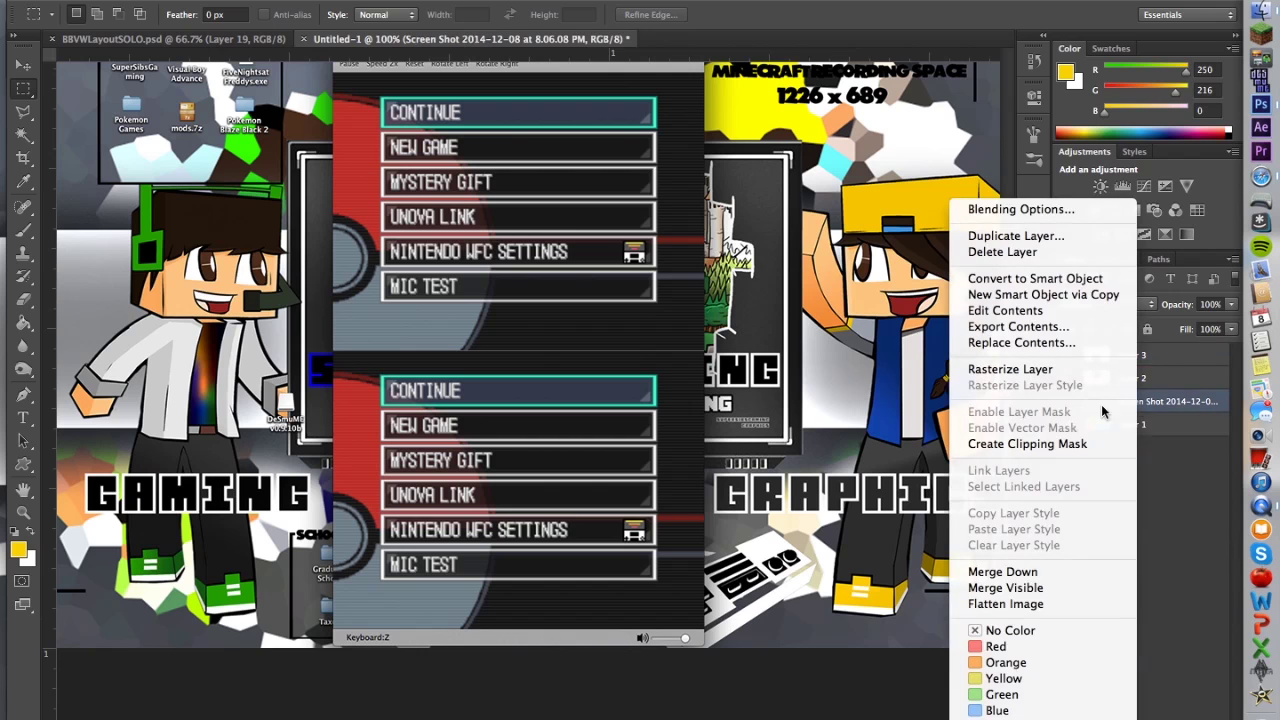
{"action": "left_click", "coordinate": [1002, 251]}
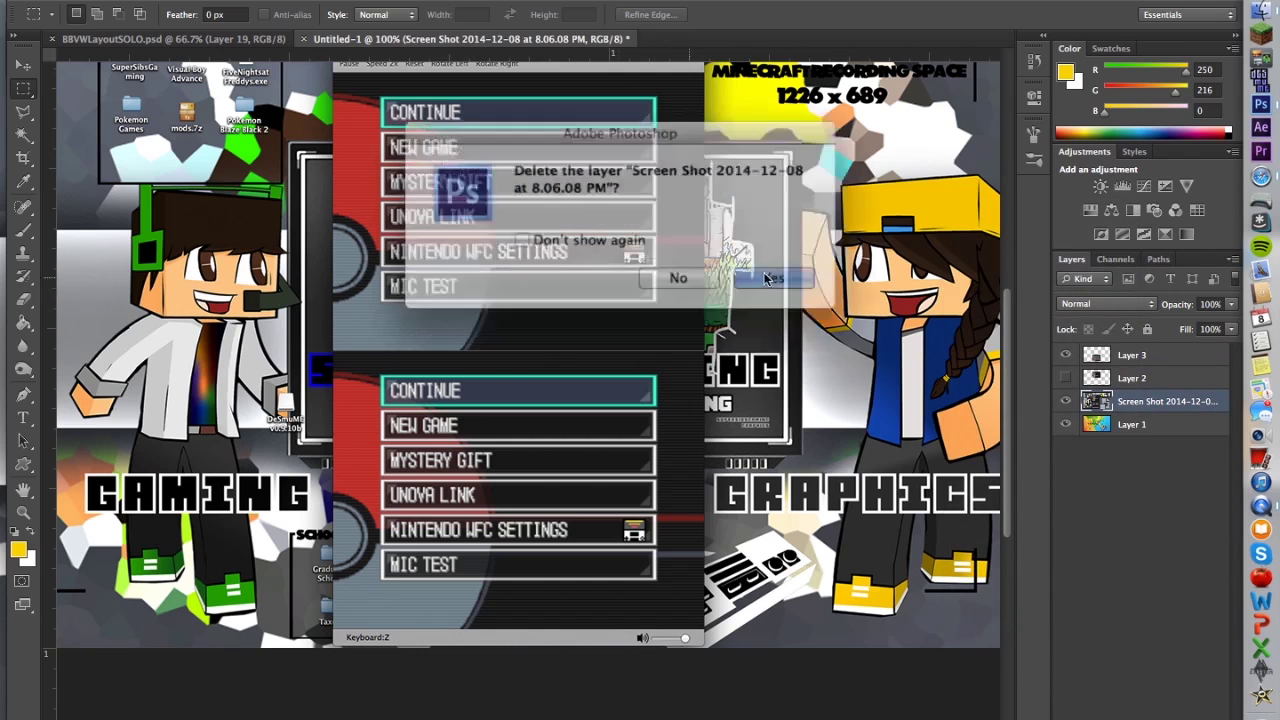
{"action": "left_click", "coordinate": [753, 270]}
{"action": "left_click", "coordinate": [1065, 378]}
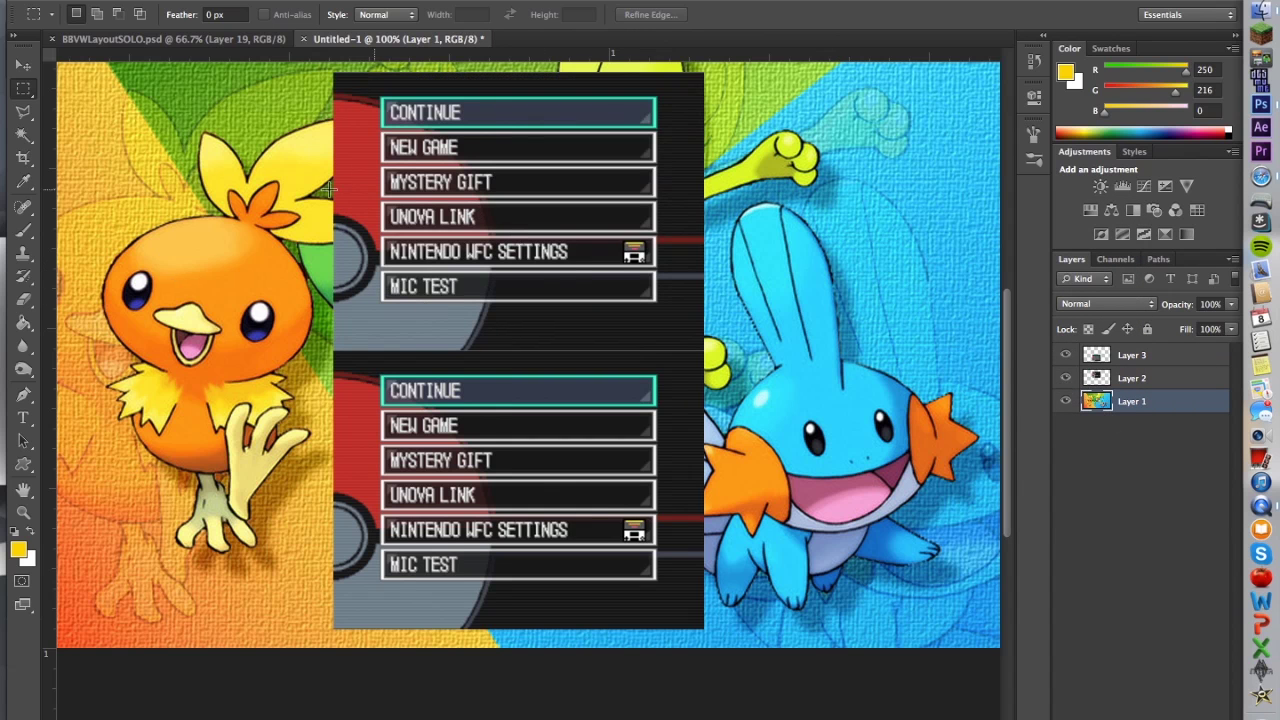
Rename the menu layers 'Bottom' and 'Top', and place Top above Bottom
{"action": "double_click", "coordinate": [1140, 355]}
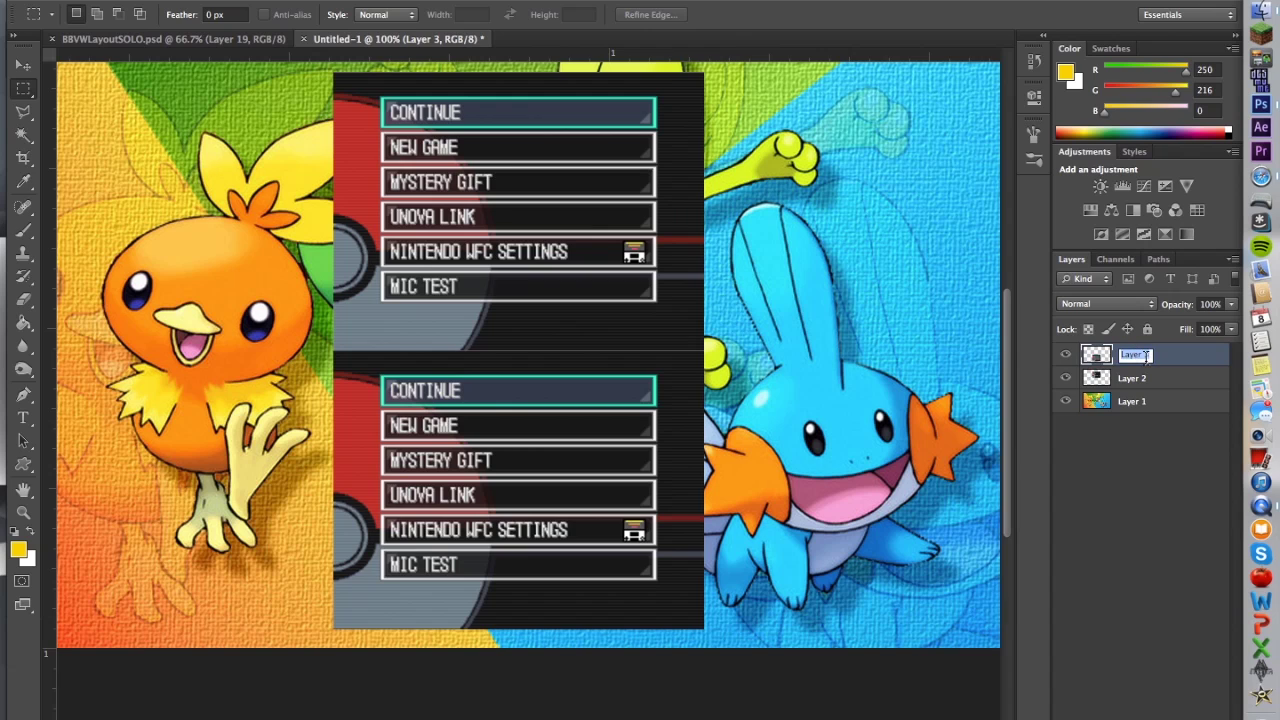
{"action": "type", "text": "Bottom"}
{"action": "key", "text": "Return"}
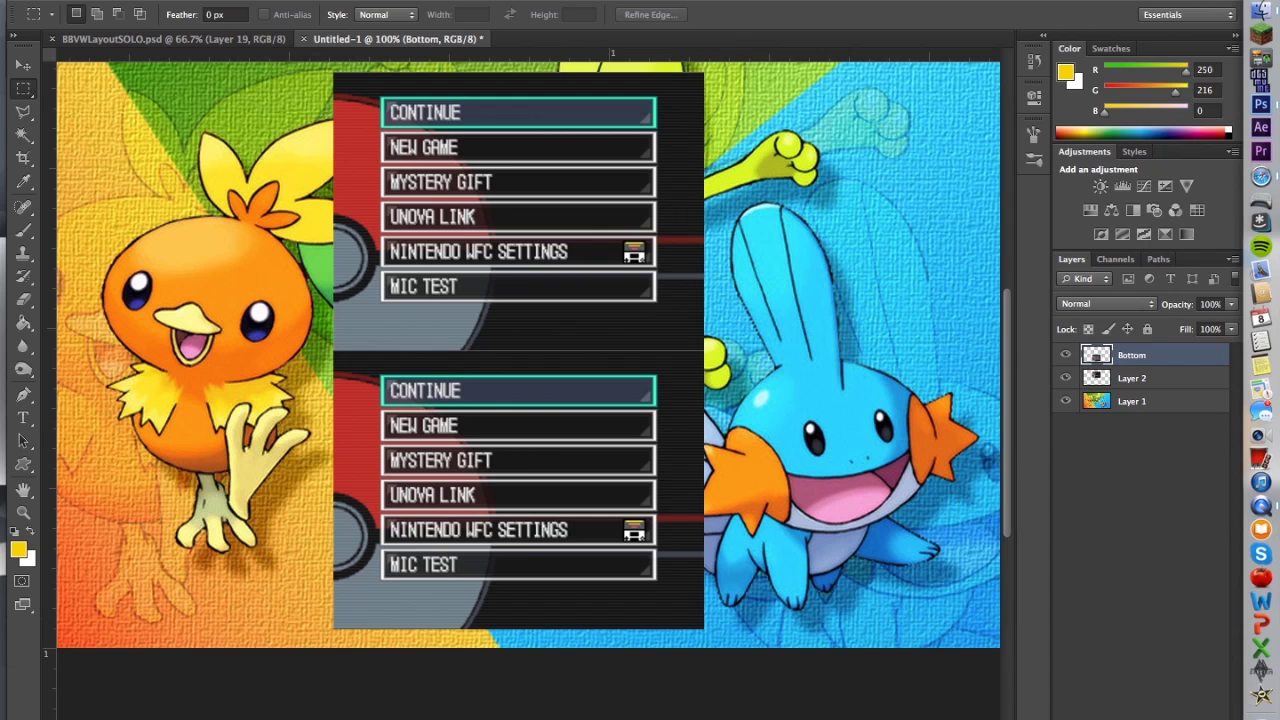
{"action": "double_click", "coordinate": [1140, 378]}
{"action": "type", "text": "Top"}
{"action": "key", "text": "Return"}
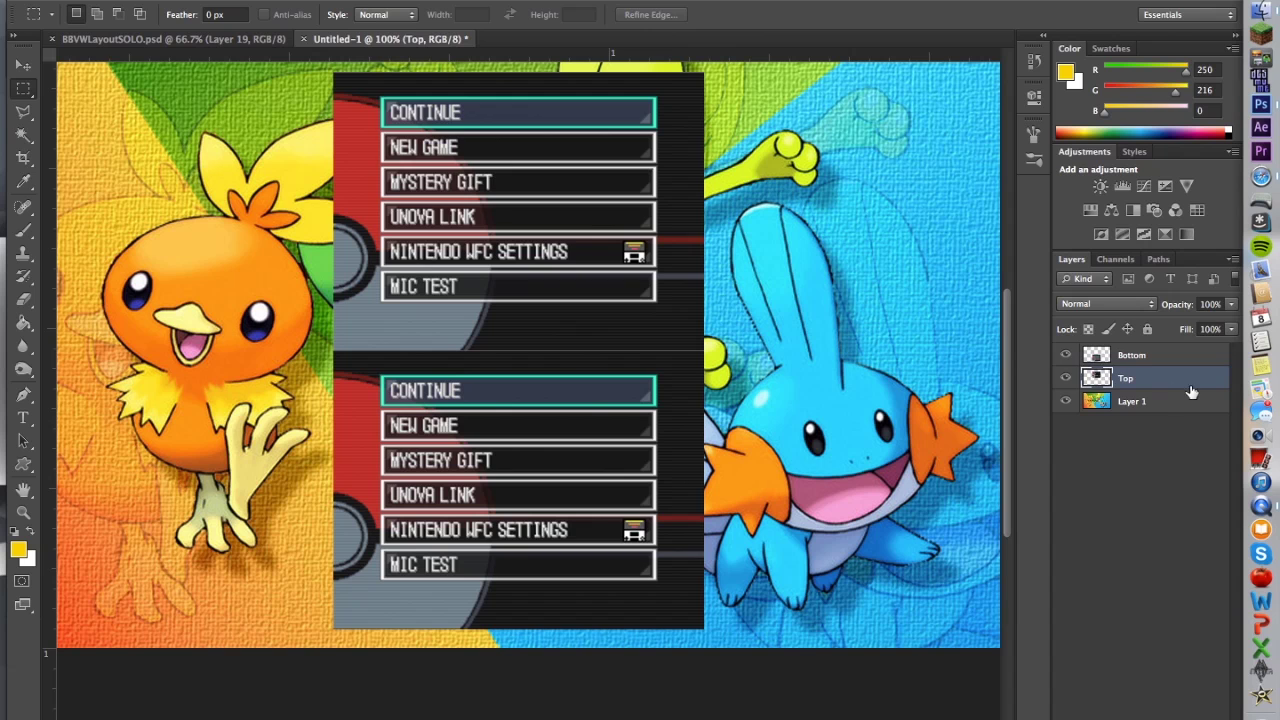
{"action": "left_click_drag", "start_coordinate": [1185, 390], "coordinate": [1138, 350]}
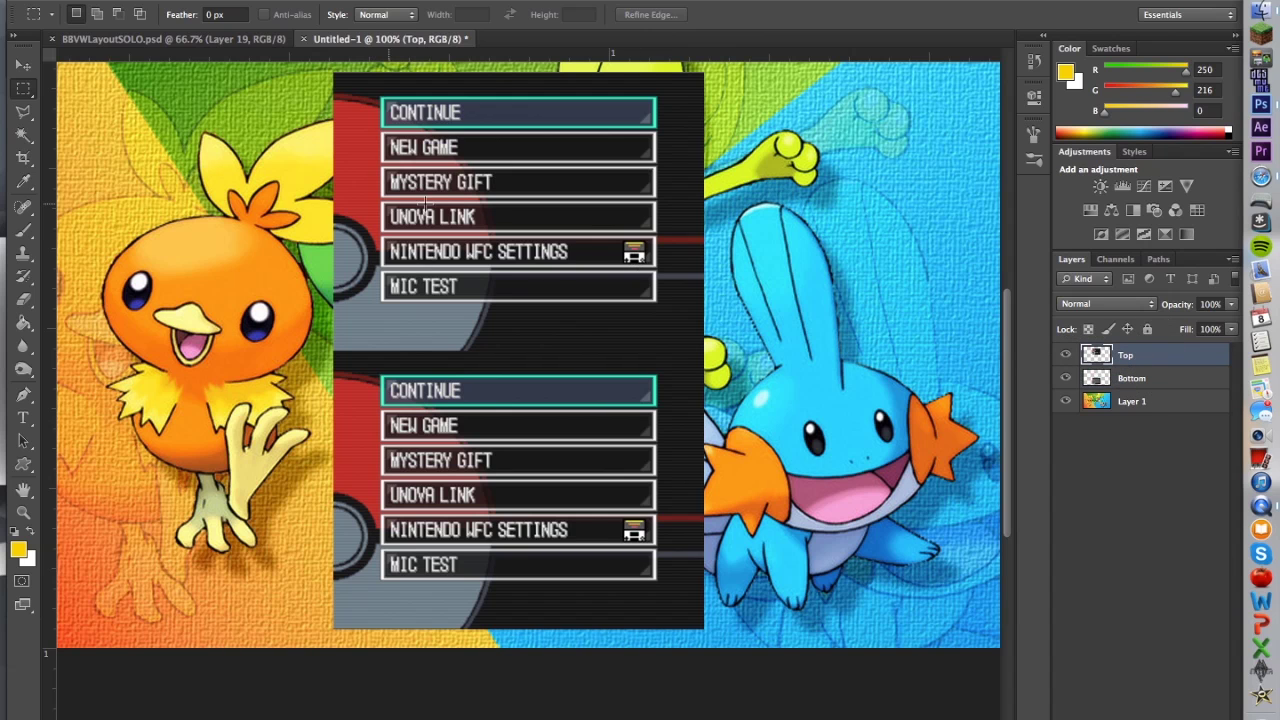
Move the Top menu image up and left, and the Bottom menu image right
{"action": "left_click", "coordinate": [28, 60]}
{"action": "left_click_drag", "start_coordinate": [560, 245], "coordinate": [359, 280]}
{"action": "left_click", "coordinate": [1131, 378]}
{"action": "left_click_drag", "start_coordinate": [640, 492], "coordinate": [917, 493]}
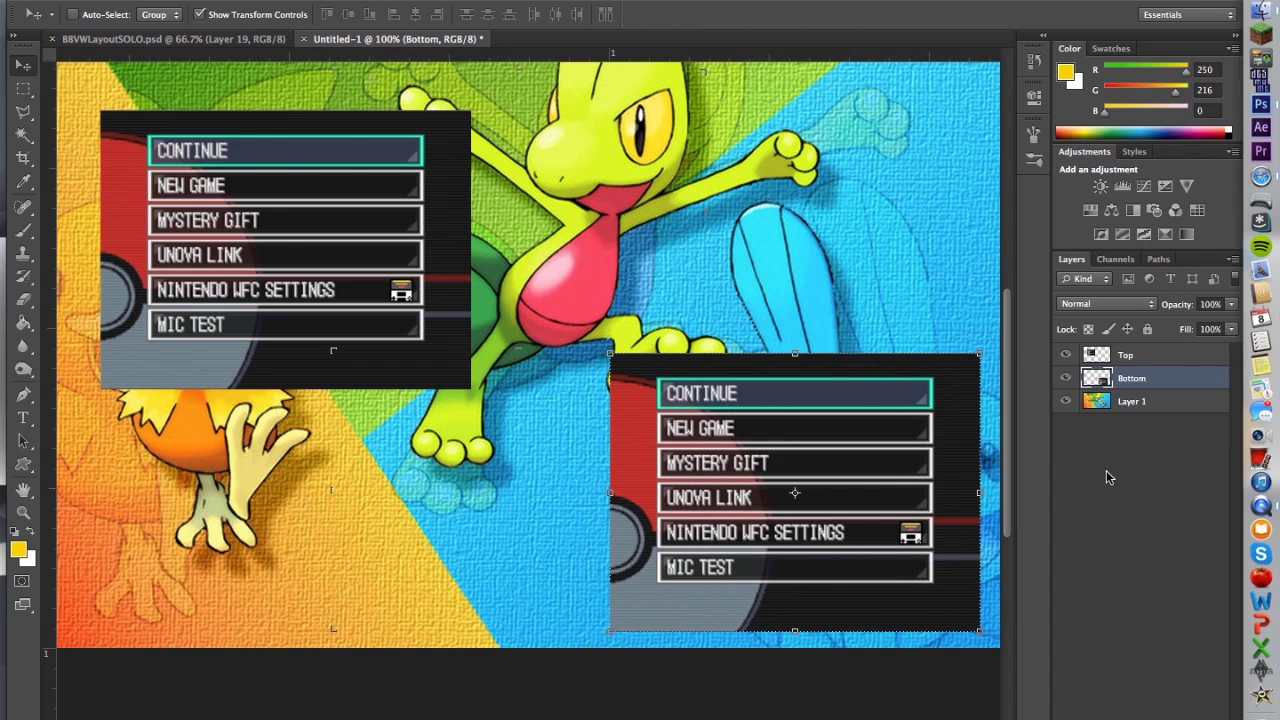
{"action": "left_click", "coordinate": [1141, 362]}
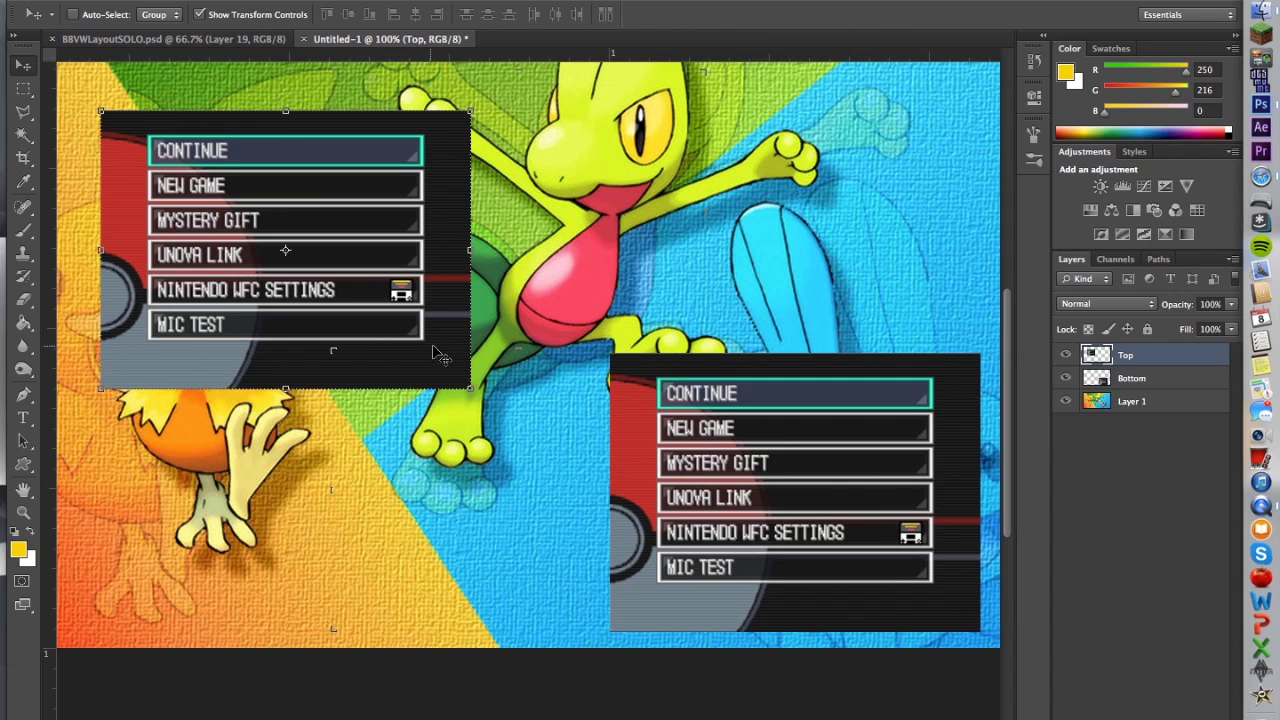
Scale the Top menu proportionally to about 140% at the upper left and apply it
{"action": "key", "text": "super+t"}
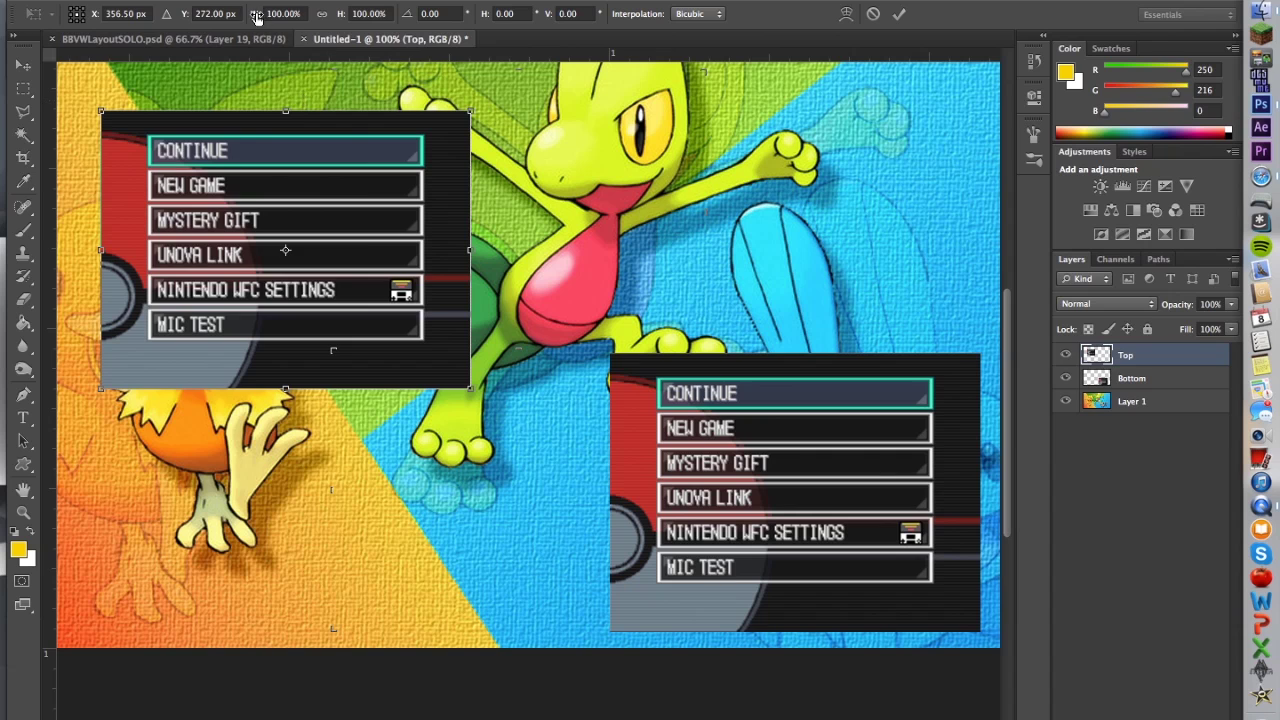
{"action": "left_click", "coordinate": [195, 1]}
{"action": "key", "text": "Escape"}
{"action": "left_click", "coordinate": [323, 14]}
{"action": "left_click_drag", "start_coordinate": [469, 385], "coordinate": [644, 519]}
{"action": "left_click_drag", "start_coordinate": [537, 343], "coordinate": [505, 305]}
{"action": "key", "text": "Right"}
{"action": "key", "text": "Right"}
{"action": "key", "text": "Right"}
{"action": "key", "text": "Right"}
{"action": "key", "text": "Right"}
{"action": "key", "text": "Right"}
{"action": "key", "text": "Right"}
{"action": "key", "text": "Right"}
{"action": "key", "text": "Right"}
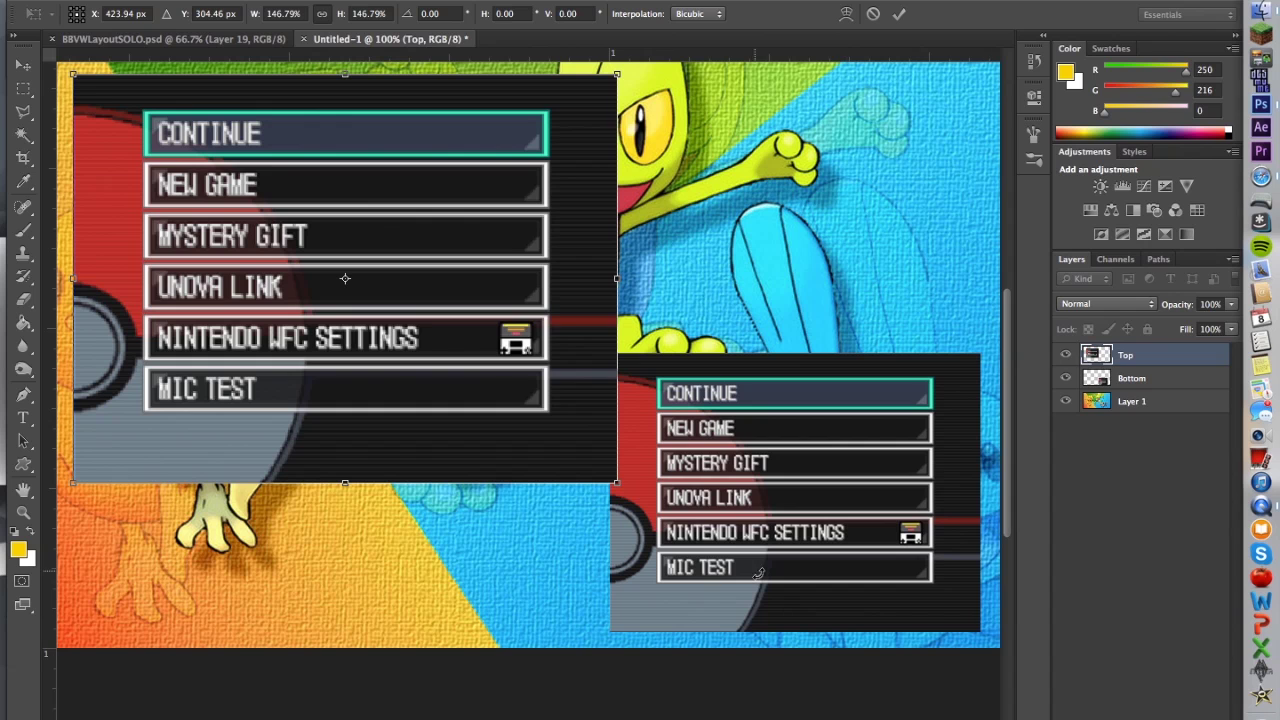
{"action": "left_click_drag", "start_coordinate": [620, 471], "coordinate": [592, 450]}
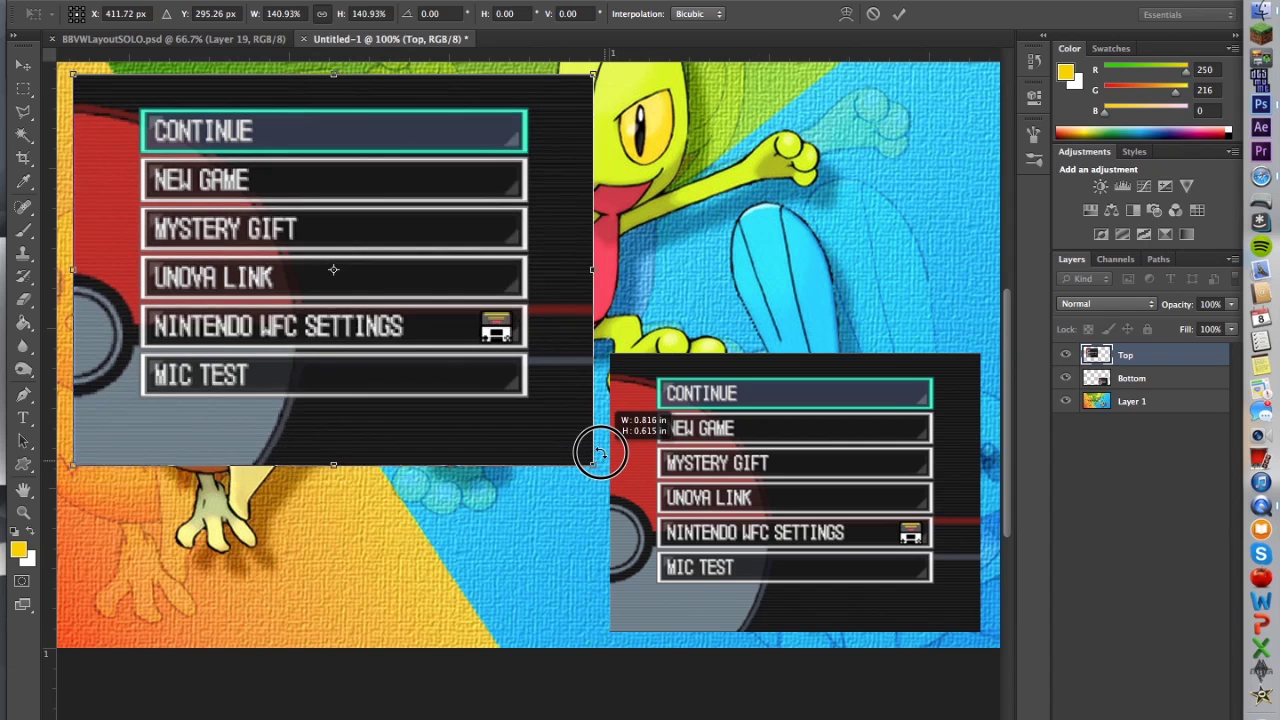
{"action": "key", "text": "v"}
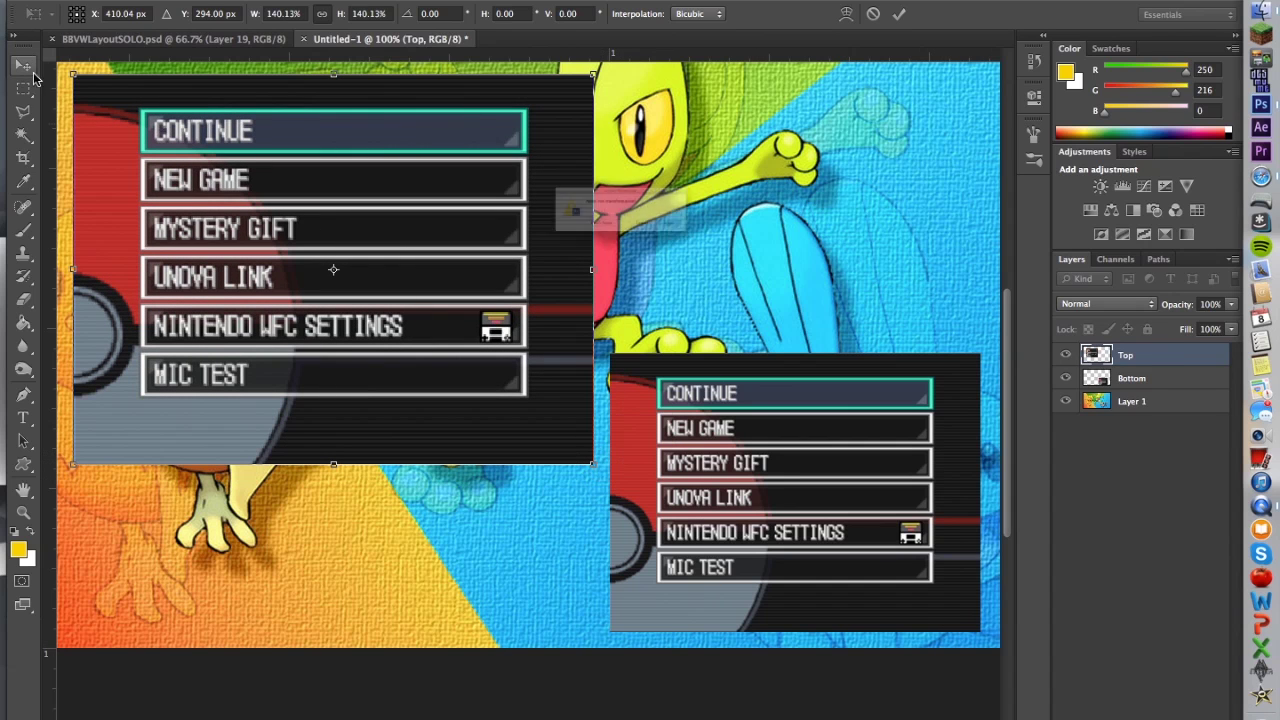
{"action": "key", "text": "Return"}
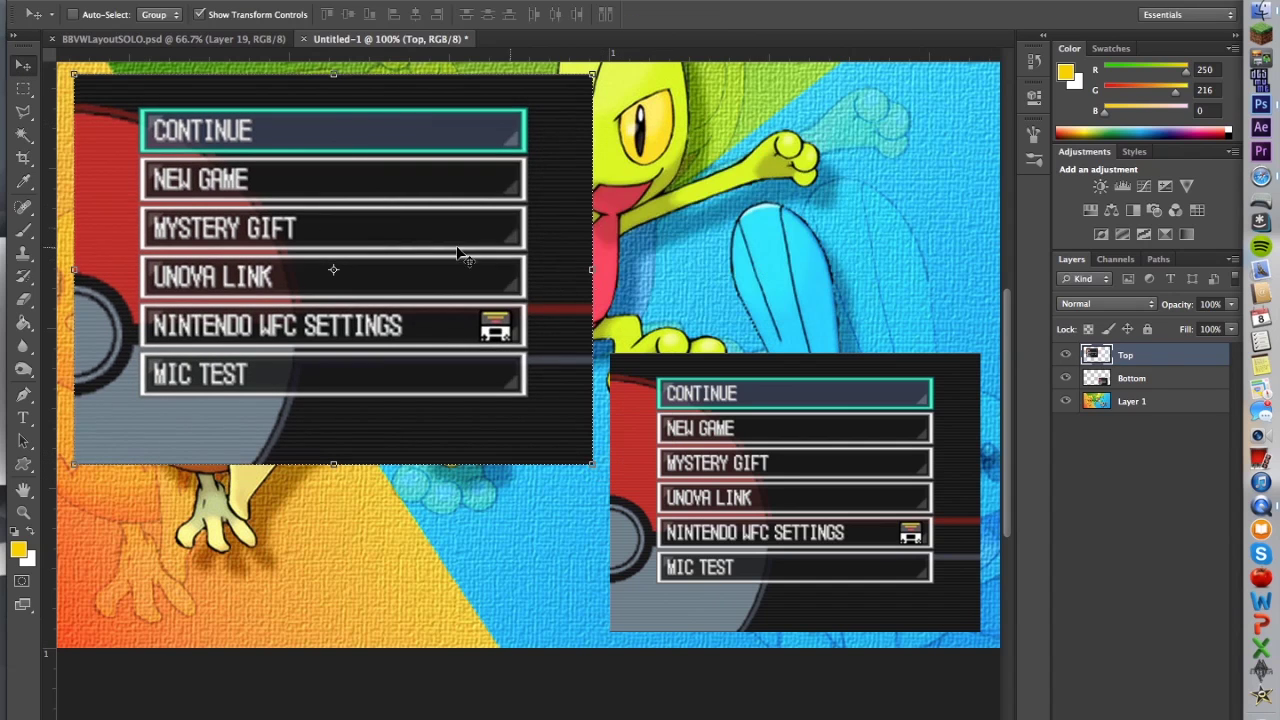
{"action": "left_click", "coordinate": [20, 92]}
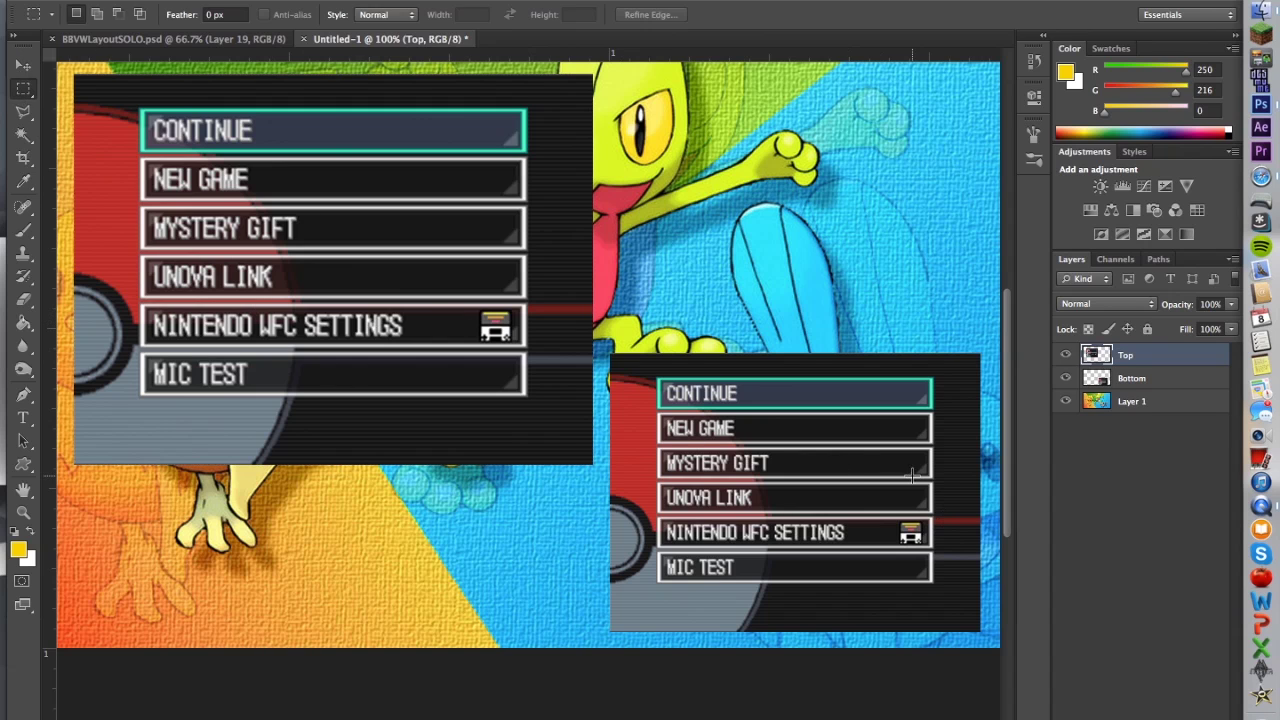
Fit the canvas in view and move the Bottom menu further right
{"action": "key", "text": "ctrl+0"}
{"action": "key", "text": "alt+bracketleft"}
{"action": "left_click", "coordinate": [22, 65]}
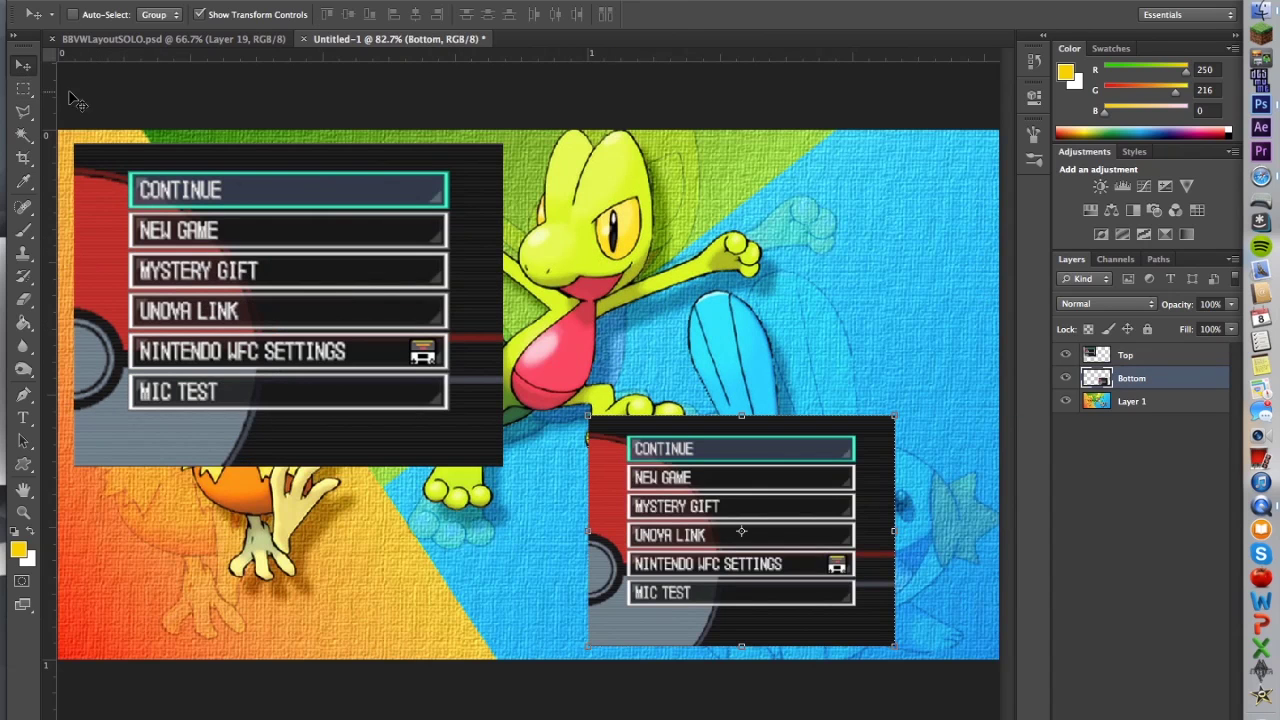
{"action": "left_click_drag", "start_coordinate": [869, 606], "coordinate": [943, 595]}
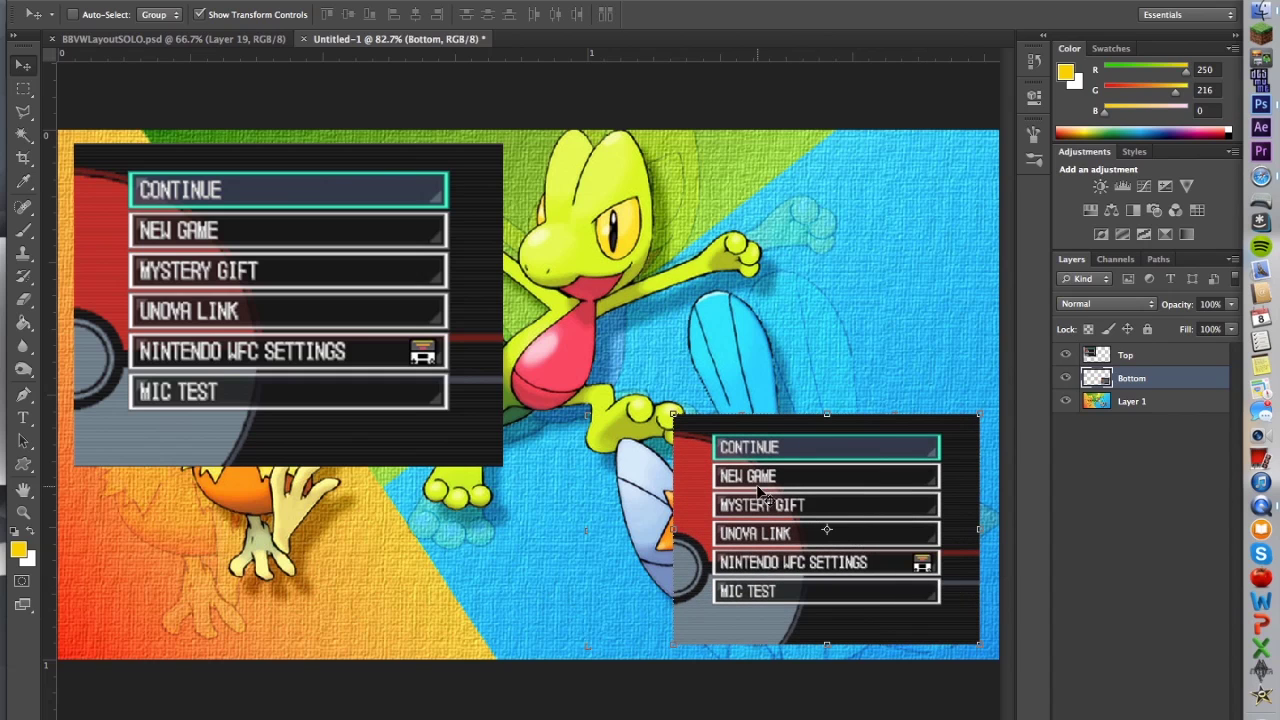
Re-transform the Top menu, enlarging it to about 135%
{"action": "left_click", "coordinate": [1138, 360]}
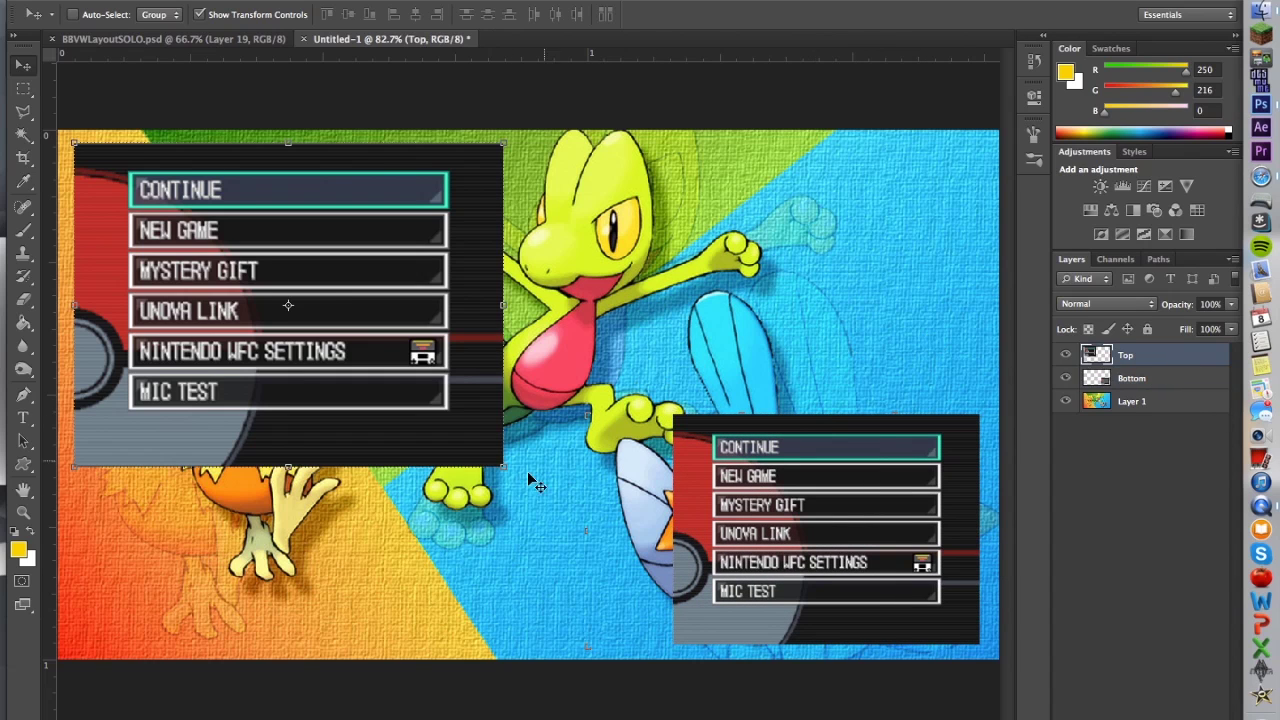
{"action": "left_click", "coordinate": [500, 461]}
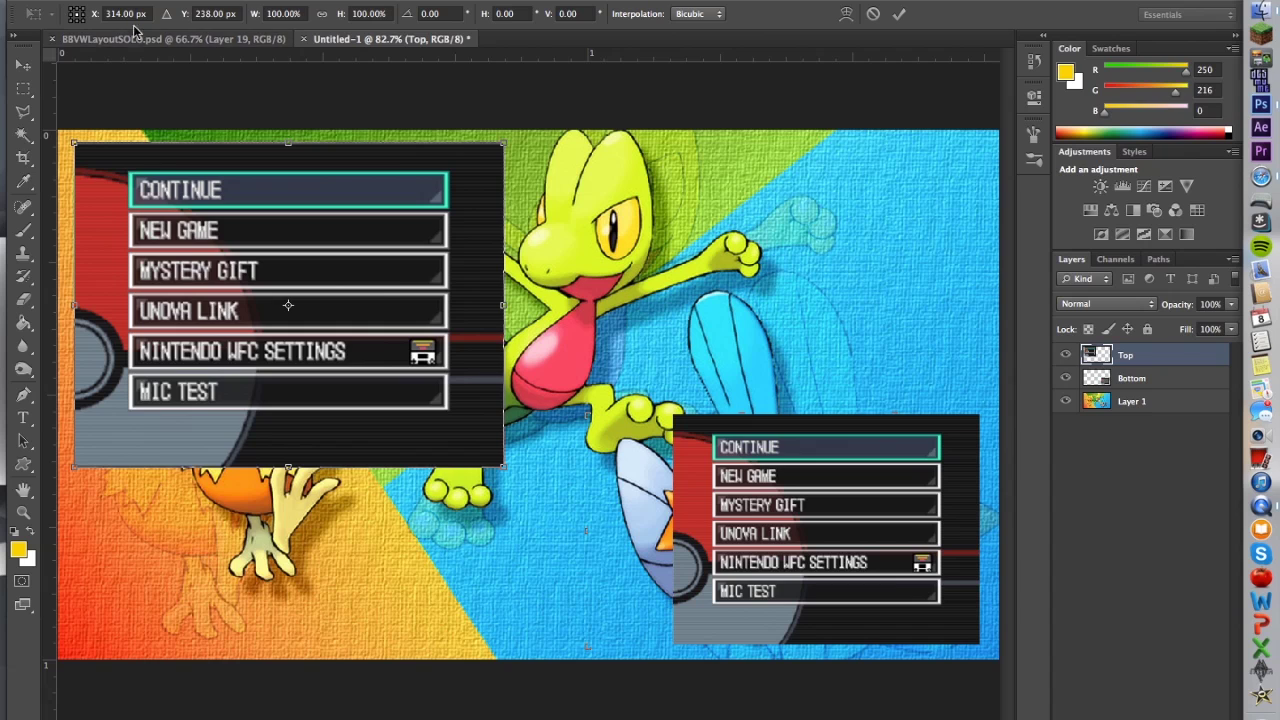
{"action": "left_click", "coordinate": [175, 0]}
{"action": "left_click", "coordinate": [570, 0]}
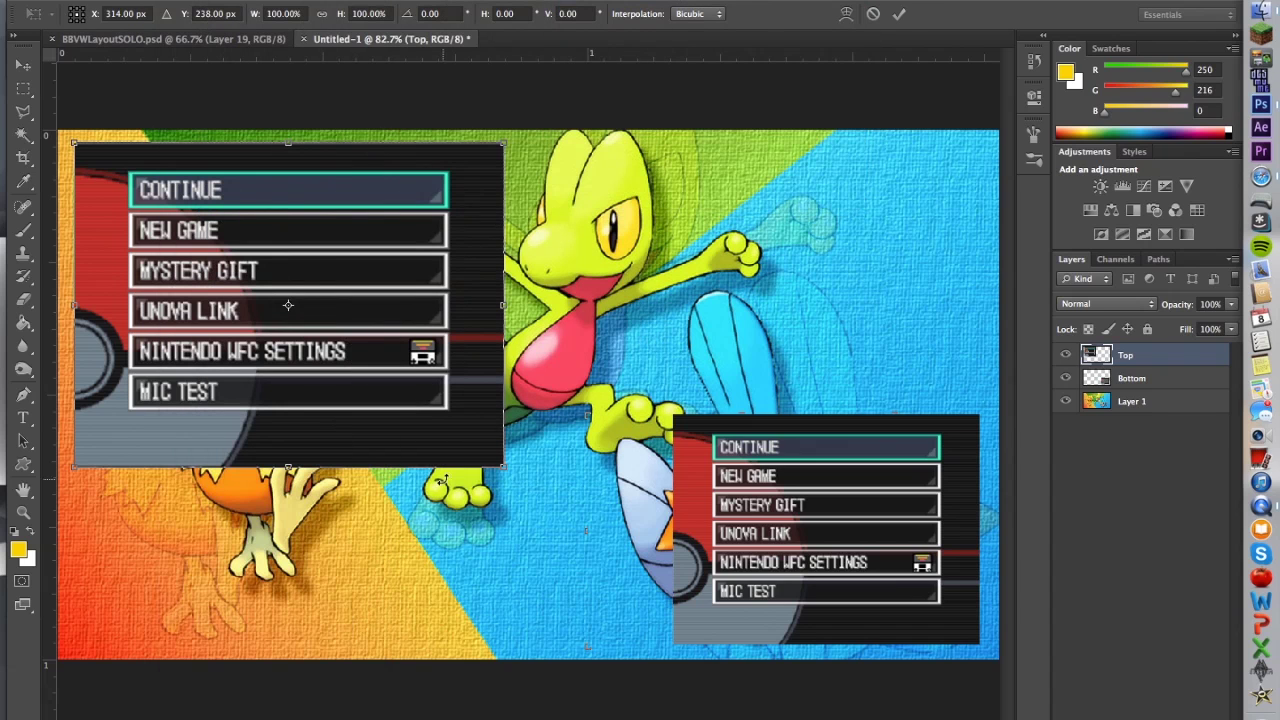
{"action": "left_click", "coordinate": [24, 64]}
{"action": "left_click", "coordinate": [24, 88]}
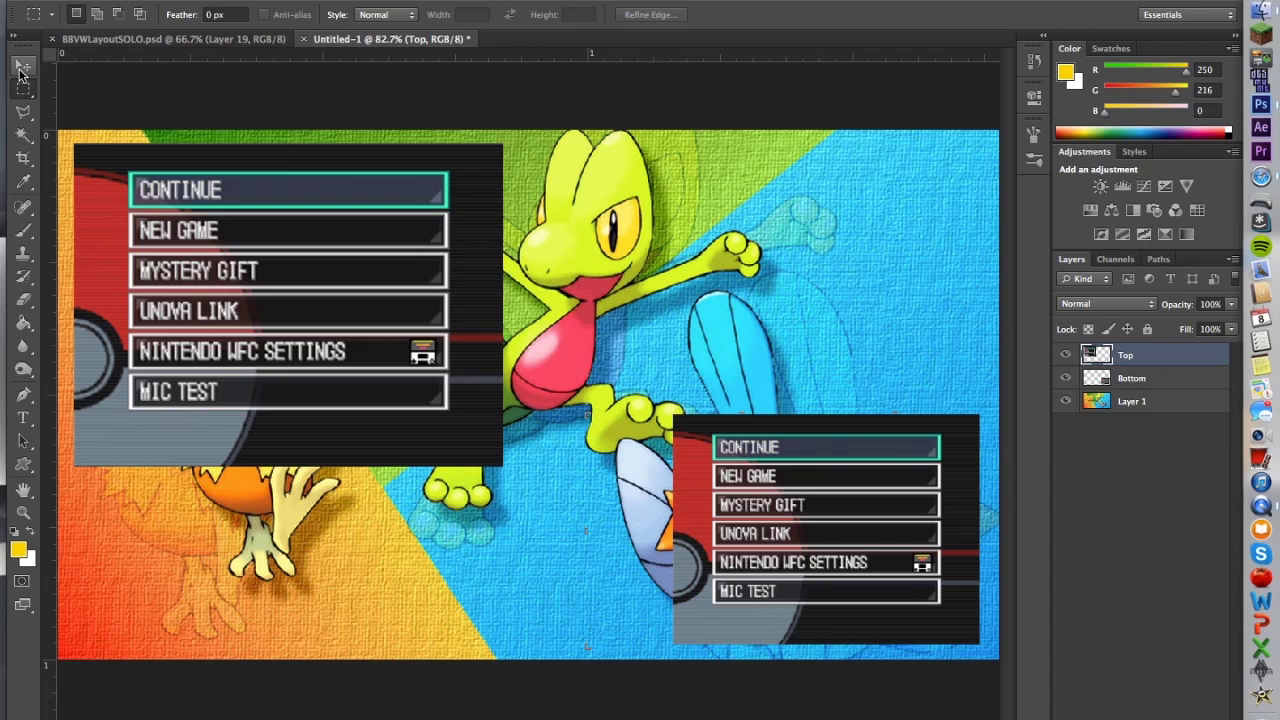
{"action": "left_click", "coordinate": [24, 66]}
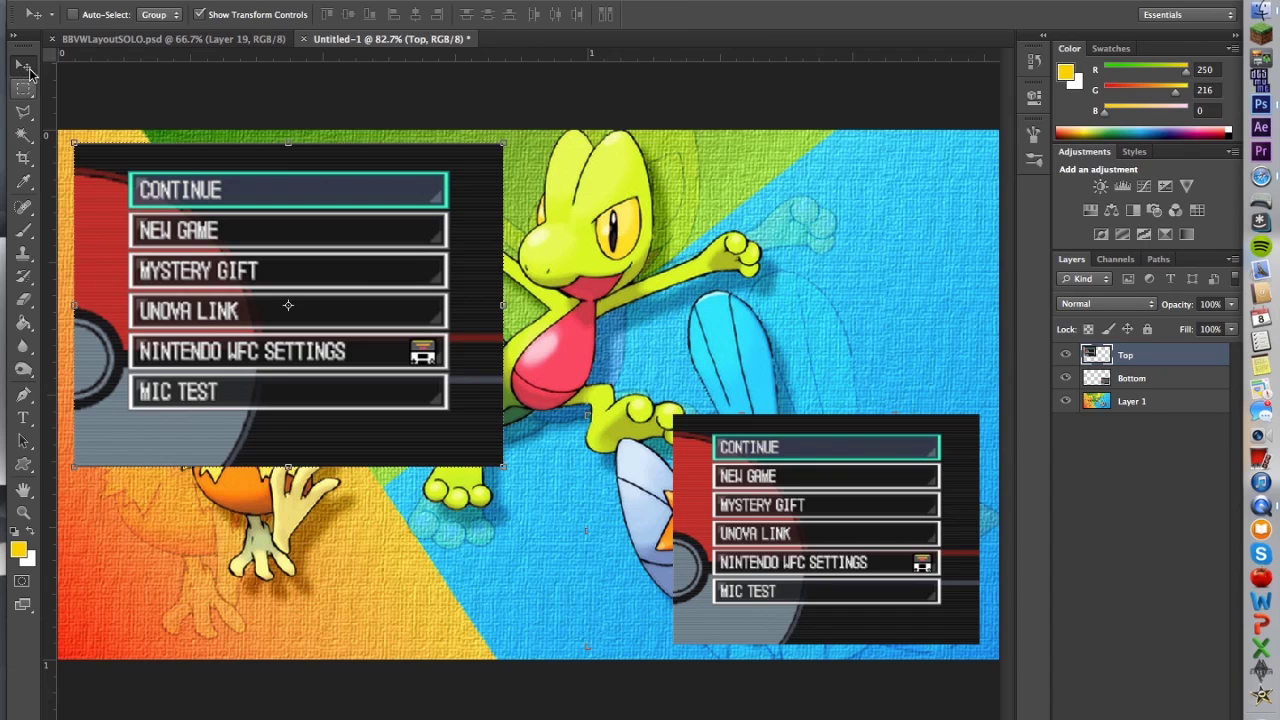
{"action": "left_click", "coordinate": [504, 466]}
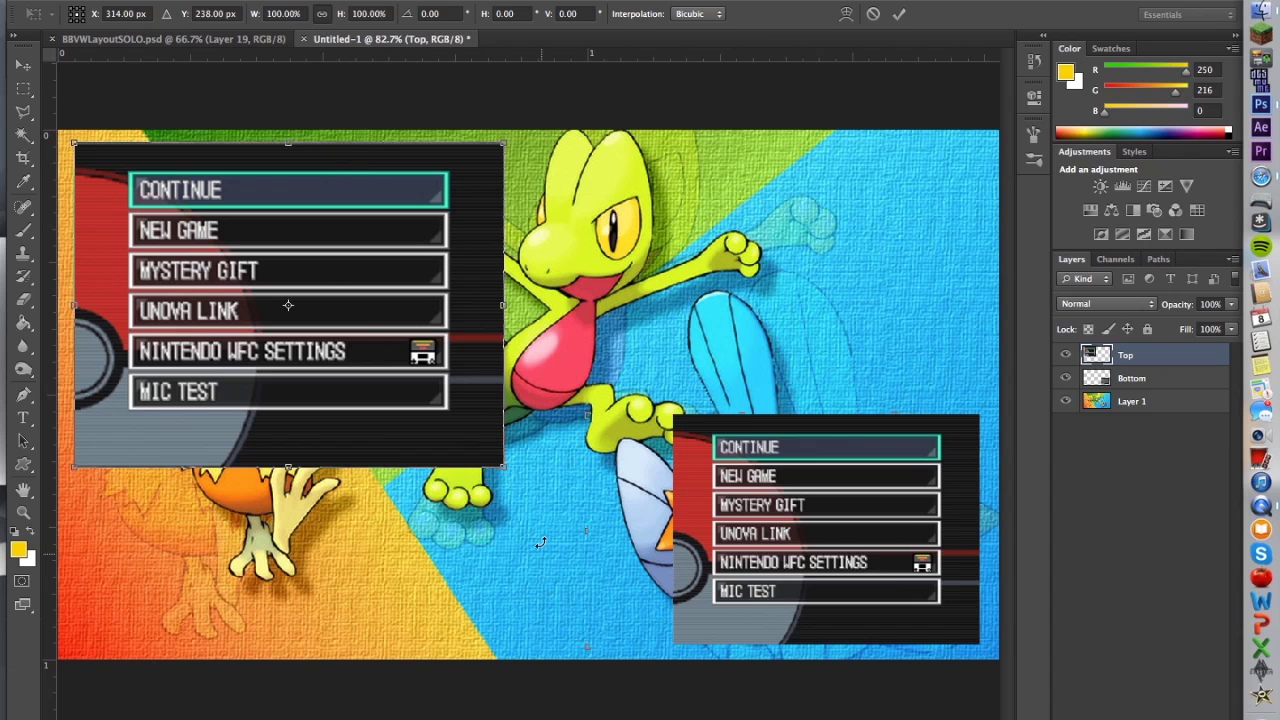
{"action": "left_click_drag", "start_coordinate": [503, 467], "coordinate": [588, 518]}
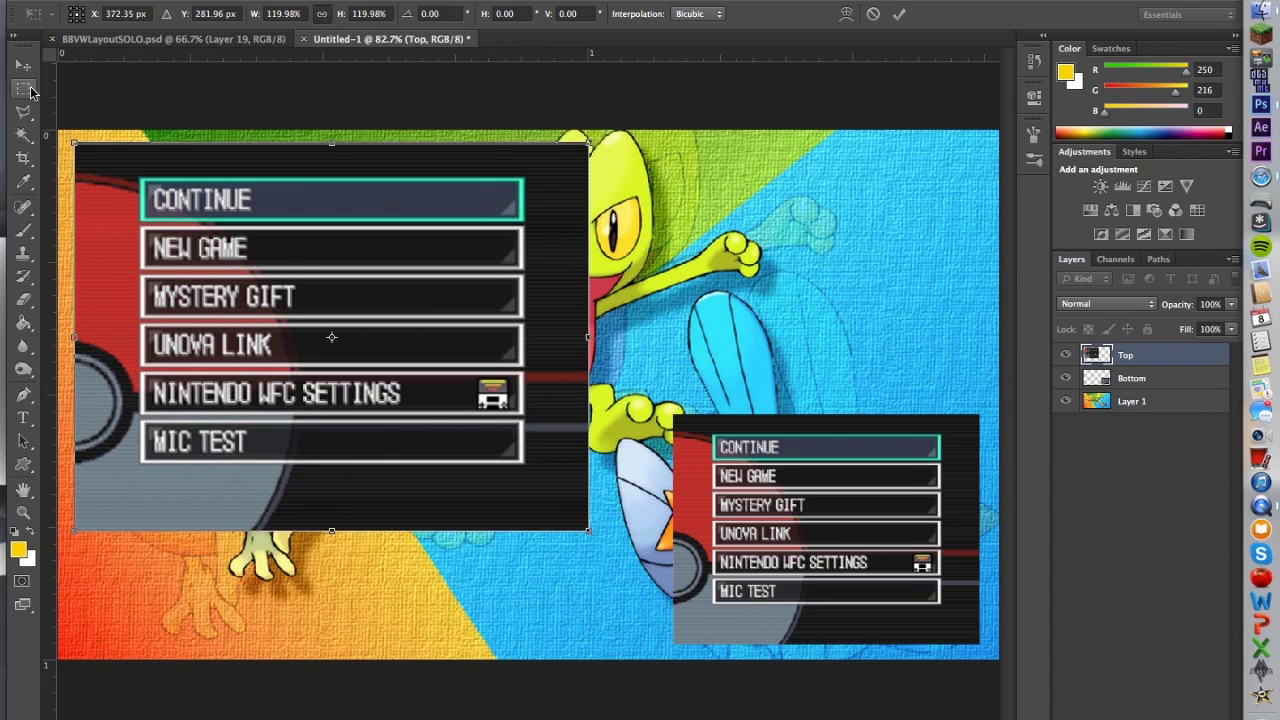
{"action": "left_click", "coordinate": [33, 92]}
Scale the Bottom menu panel to about 121% and apply the transformation
{"action": "left_click", "coordinate": [766, 251]}
{"action": "left_click", "coordinate": [1125, 378]}
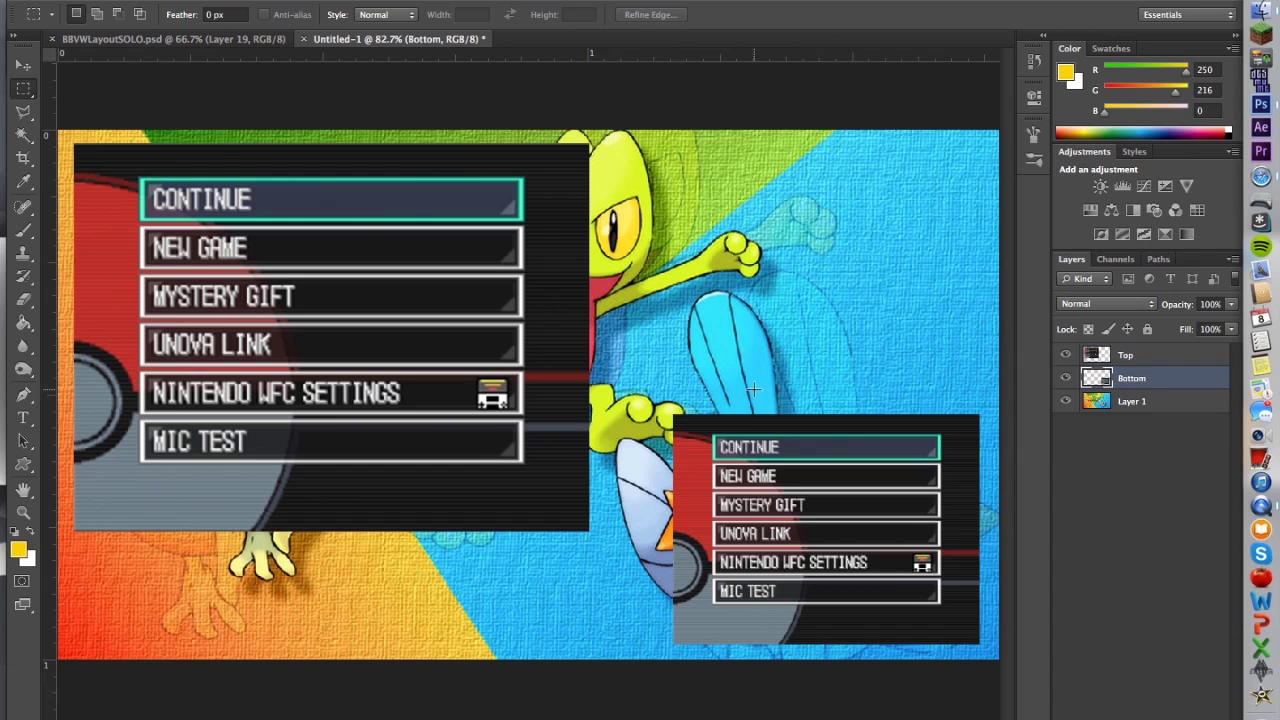
{"action": "left_click", "coordinate": [24, 66]}
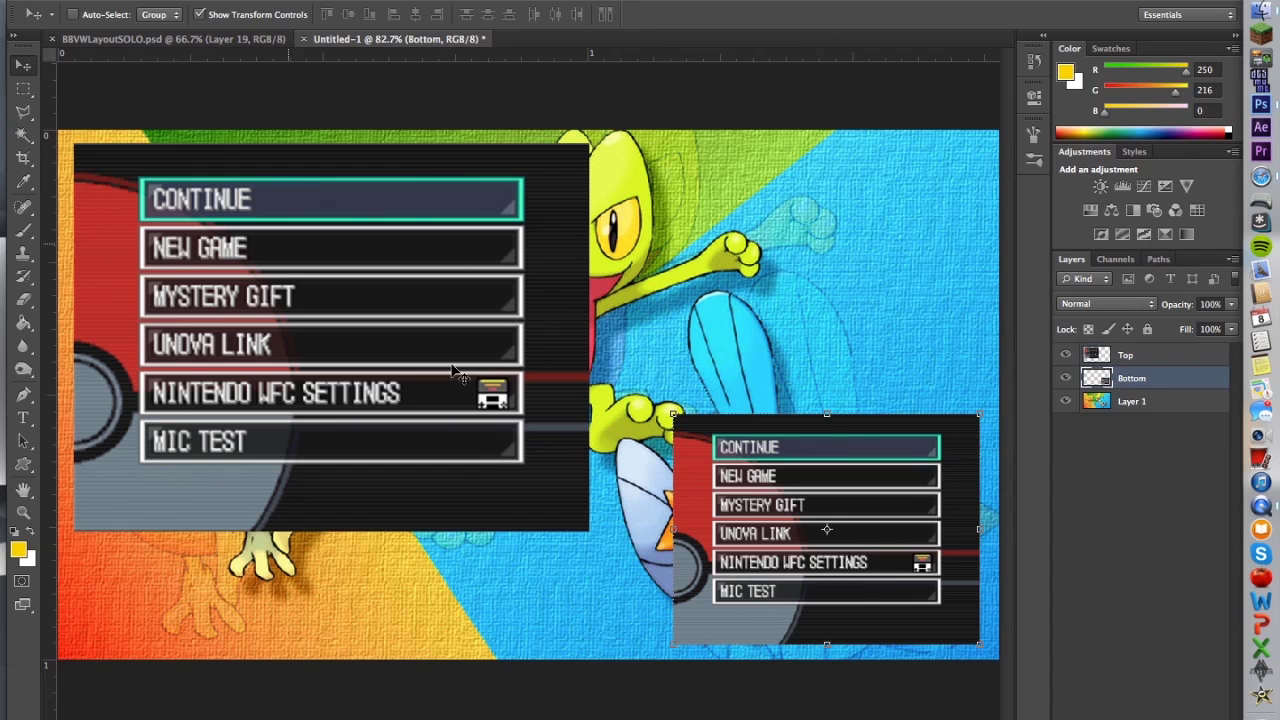
{"action": "key", "text": "ctrl+t"}
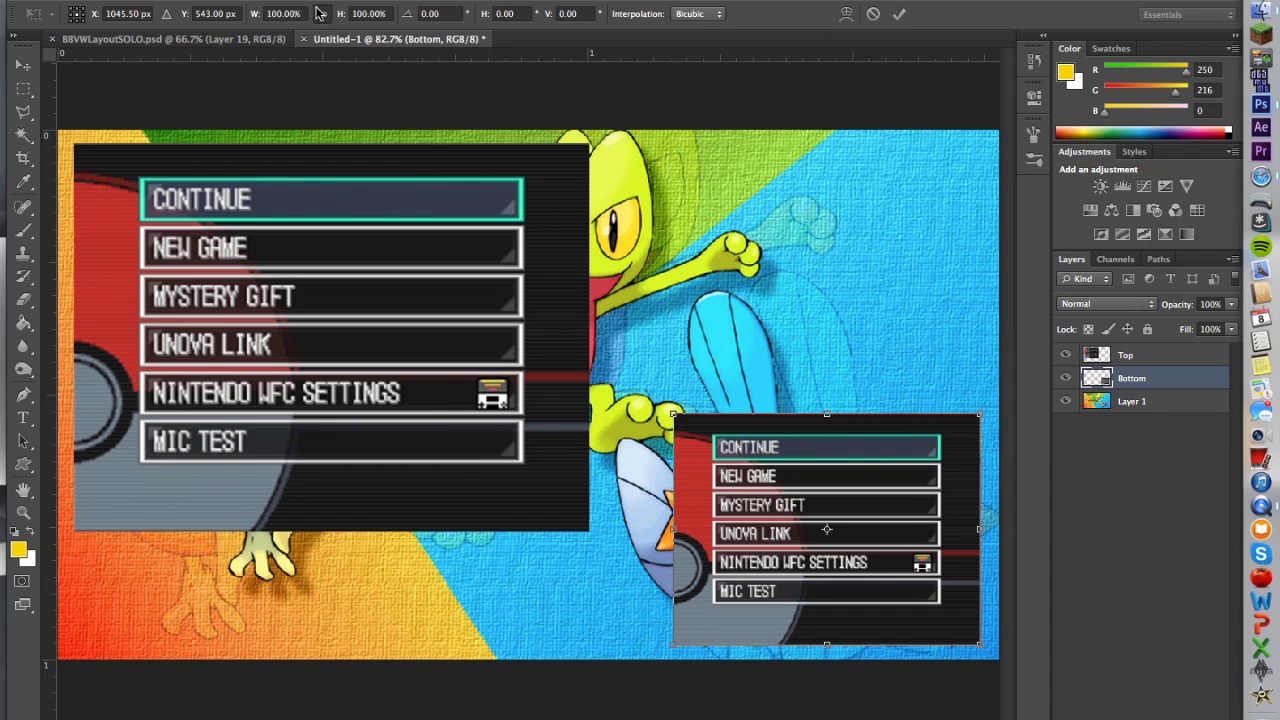
{"action": "left_click_drag", "start_coordinate": [673, 413], "coordinate": [620, 371]}
{"action": "left_click", "coordinate": [24, 93]}
{"action": "left_click", "coordinate": [766, 249]}
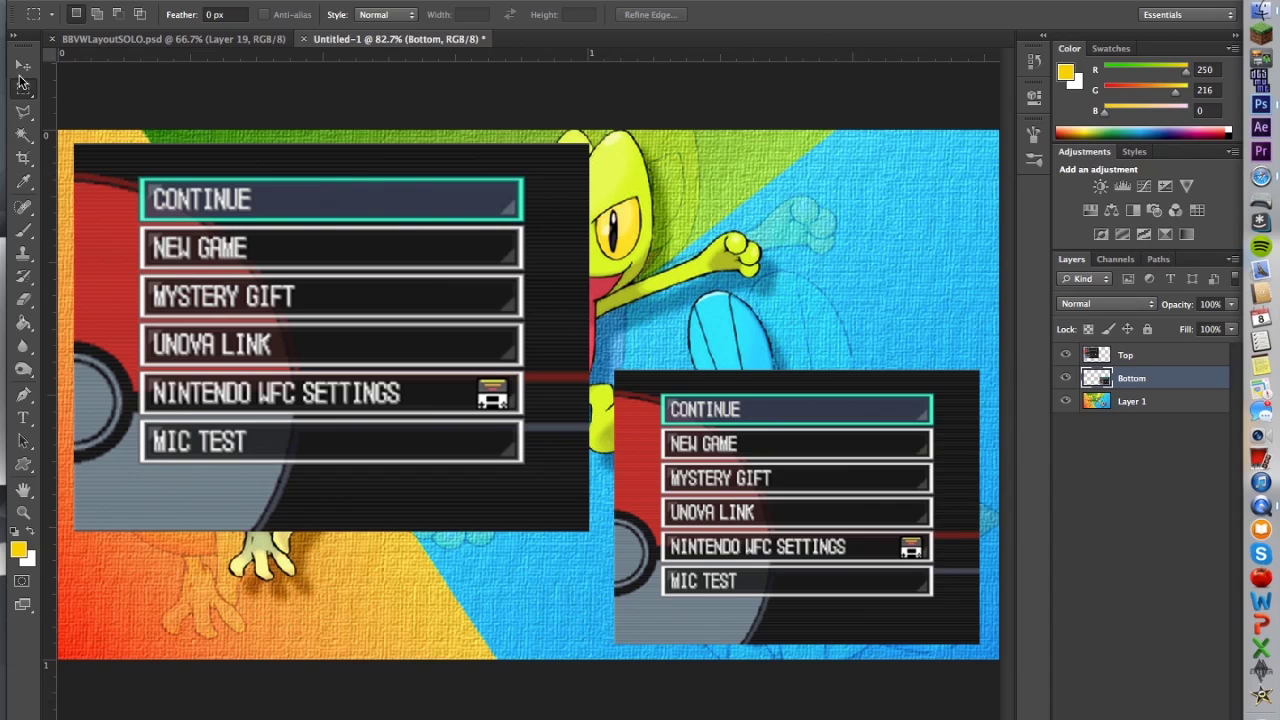
{"action": "left_click", "coordinate": [22, 136]}
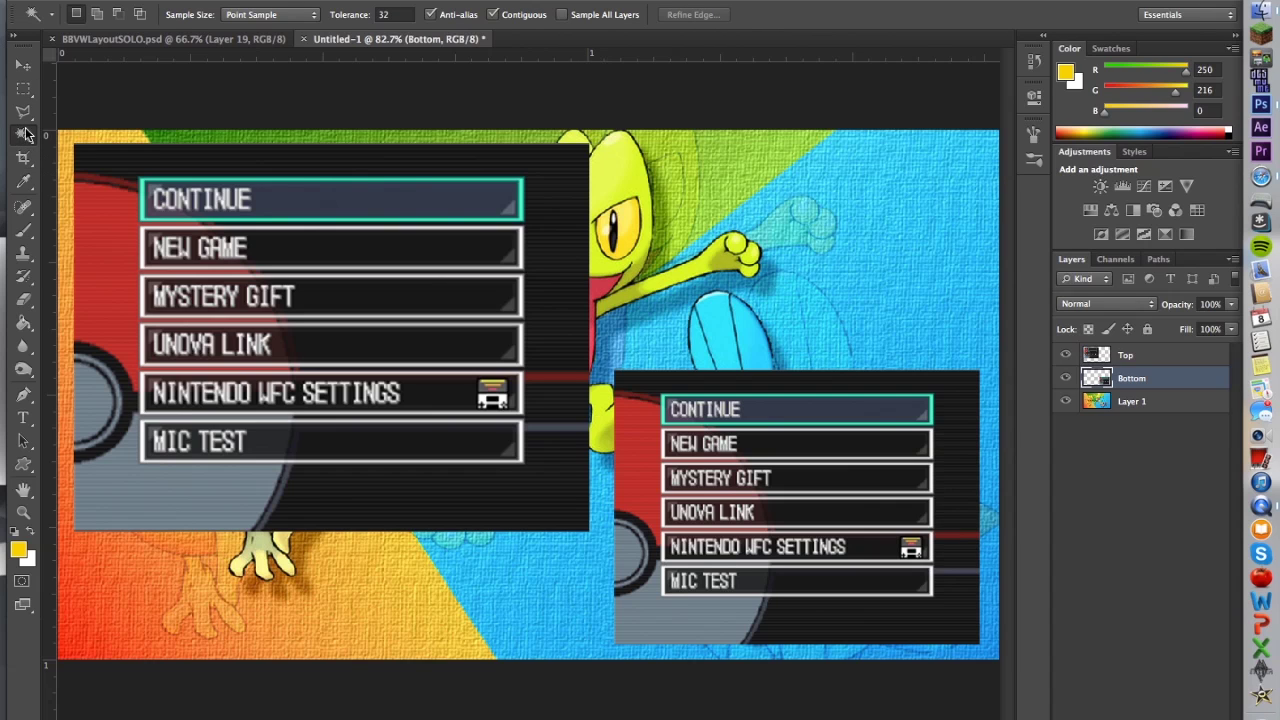
Cut a transparent hole in Layer 1 matching the top-left panel, hiding the Top layer
{"action": "left_click", "coordinate": [1108, 354]}
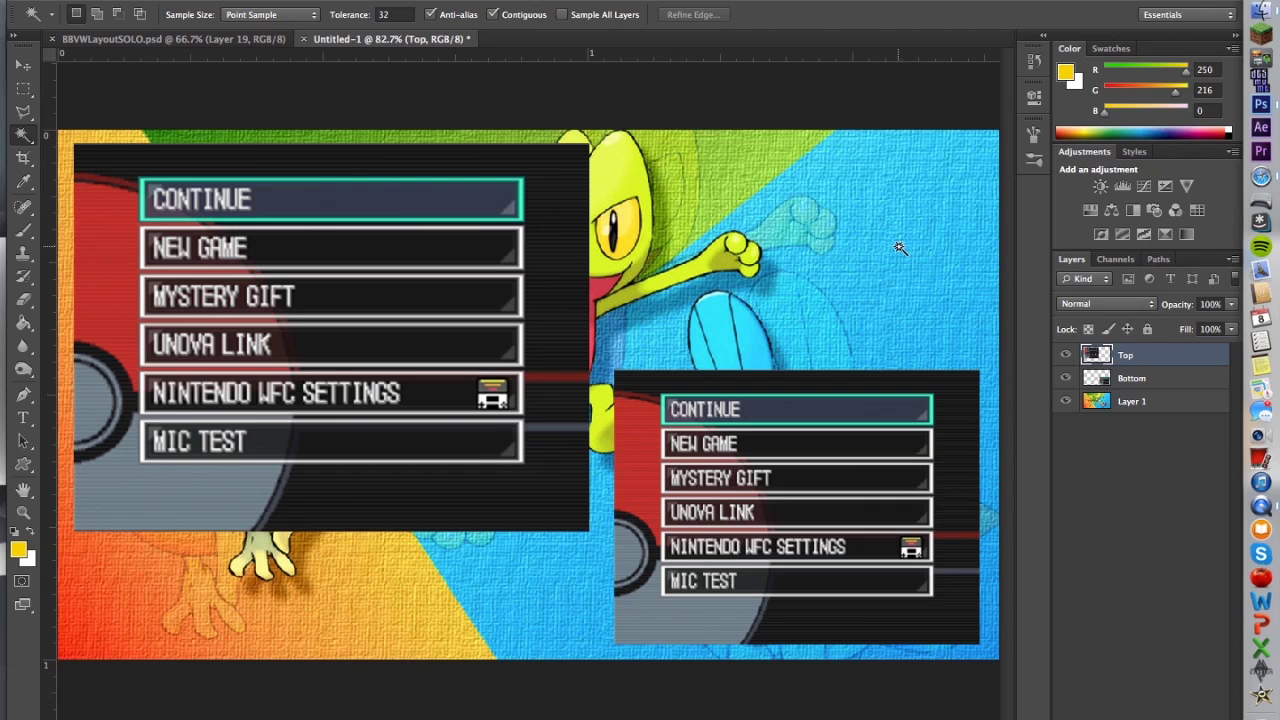
{"action": "left_click", "coordinate": [405, 242]}
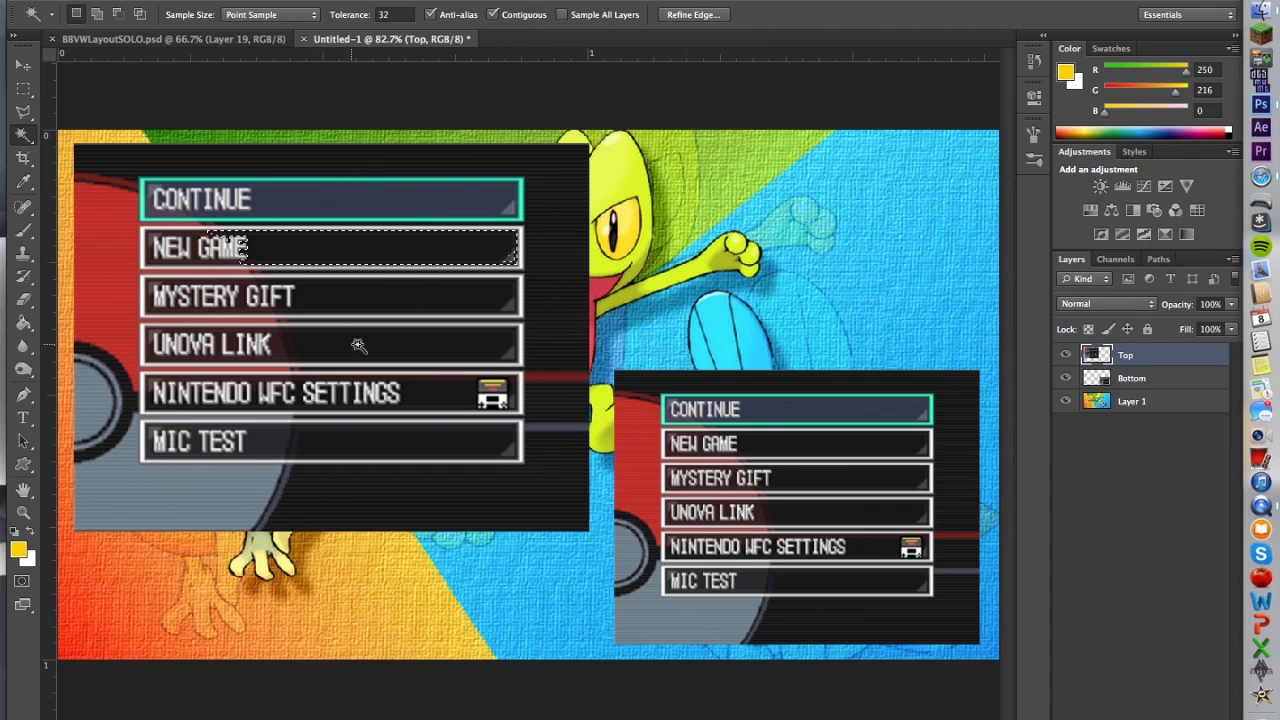
{"action": "left_click", "coordinate": [282, 244]}
{"action": "left_click", "coordinate": [120, 163]}
{"action": "left_click", "coordinate": [833, 266]}
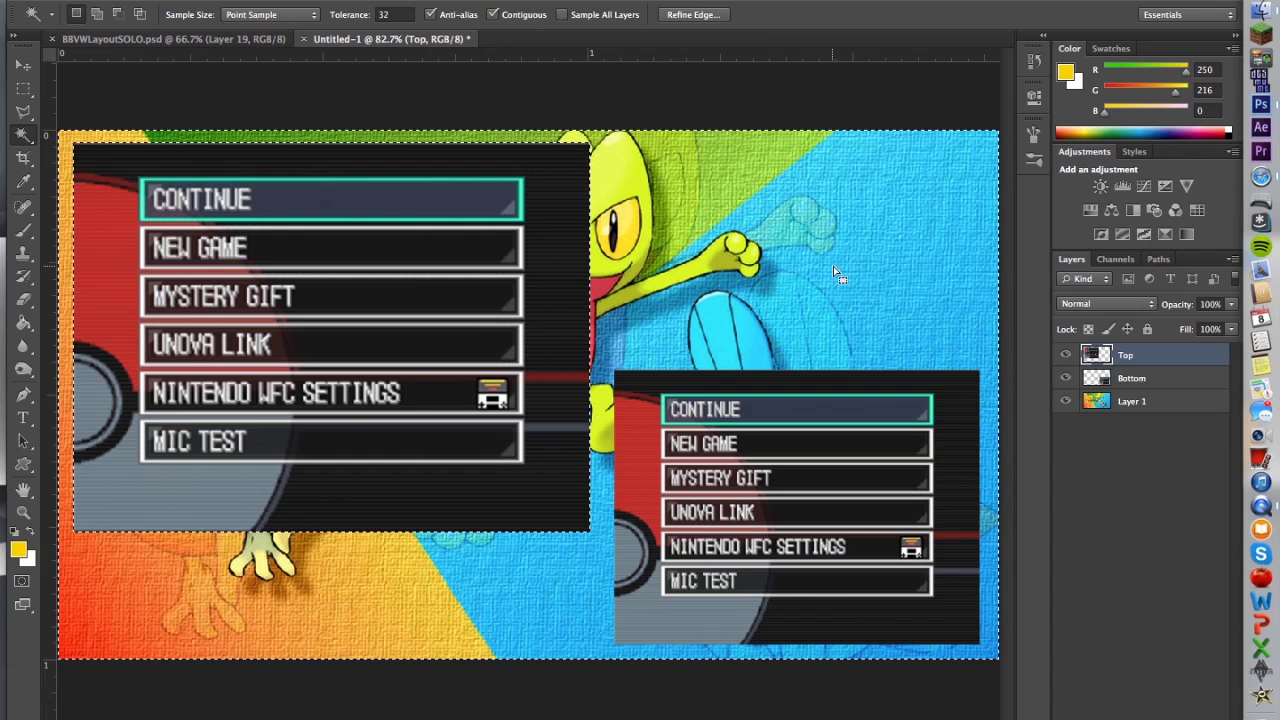
{"action": "right_click", "coordinate": [817, 266]}
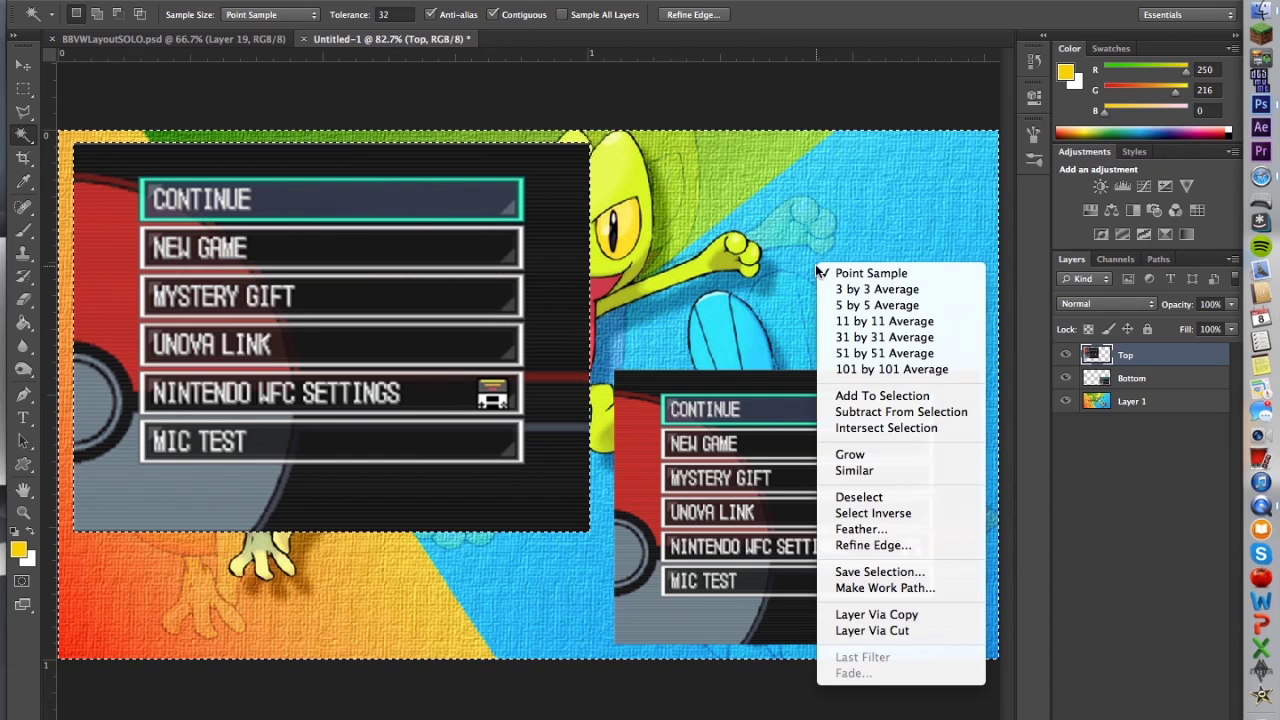
{"action": "left_click", "coordinate": [918, 512]}
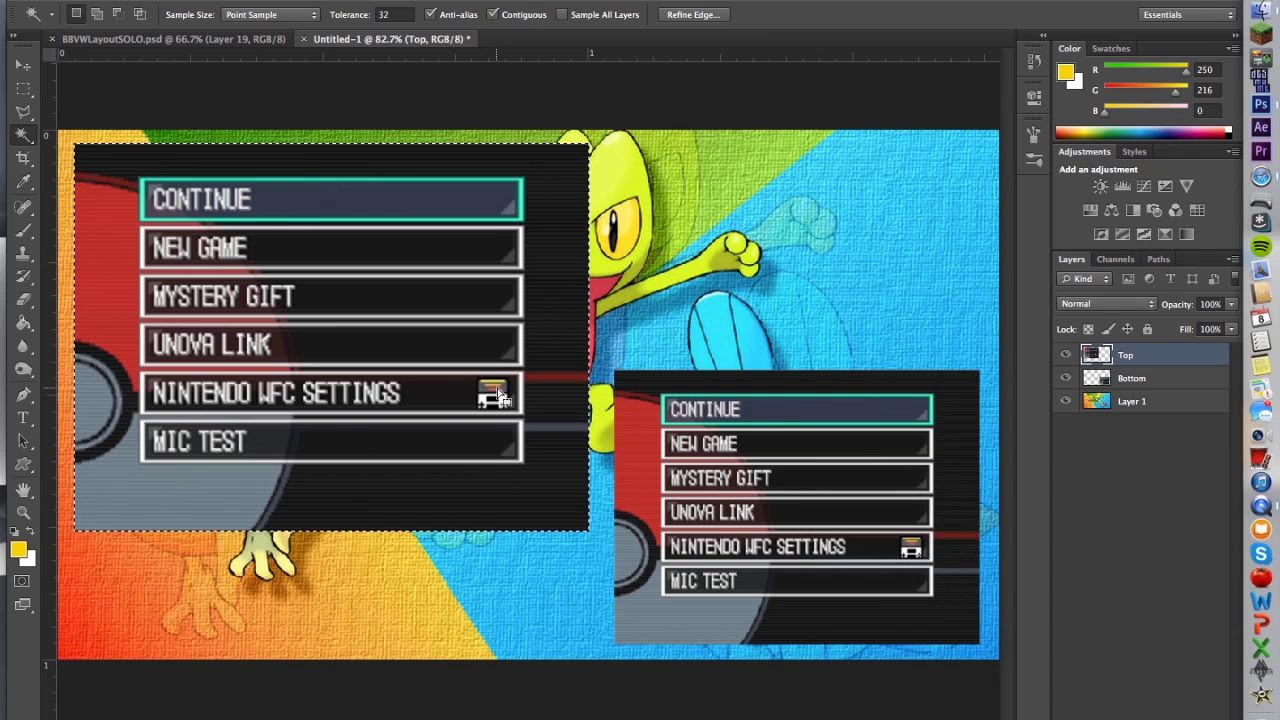
{"action": "left_click", "coordinate": [1139, 404]}
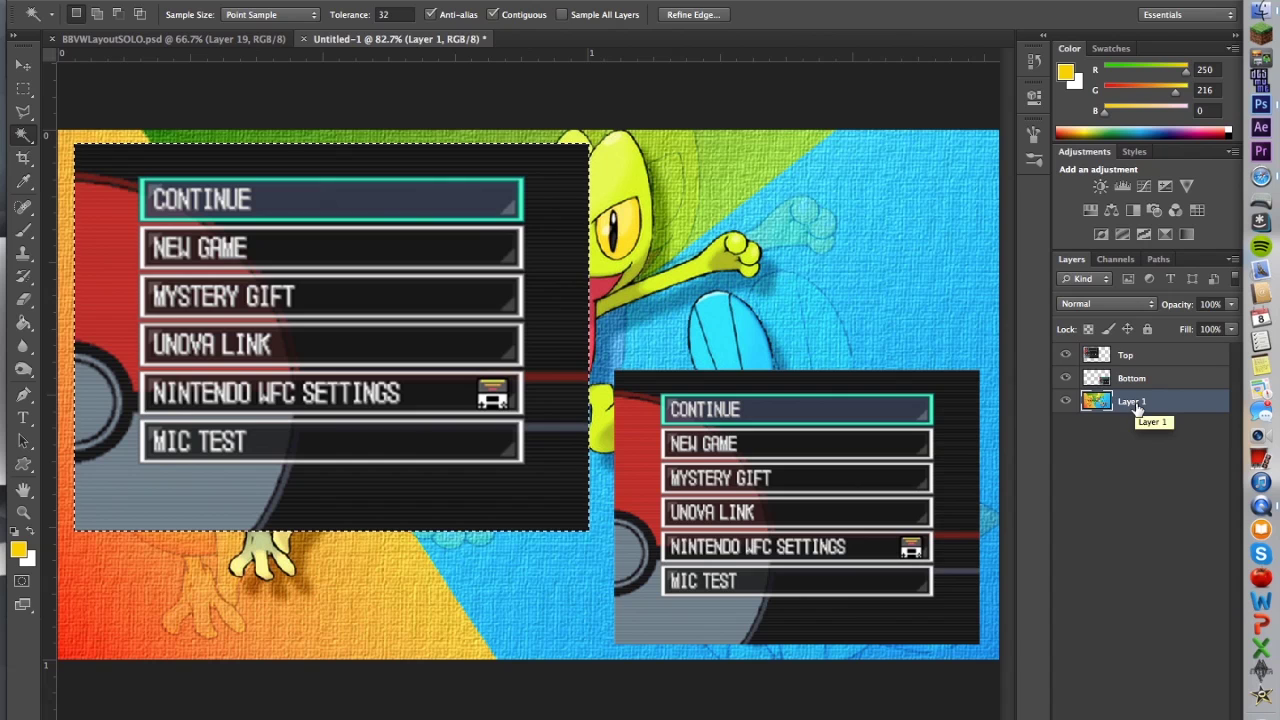
{"action": "left_click", "coordinate": [1065, 355]}
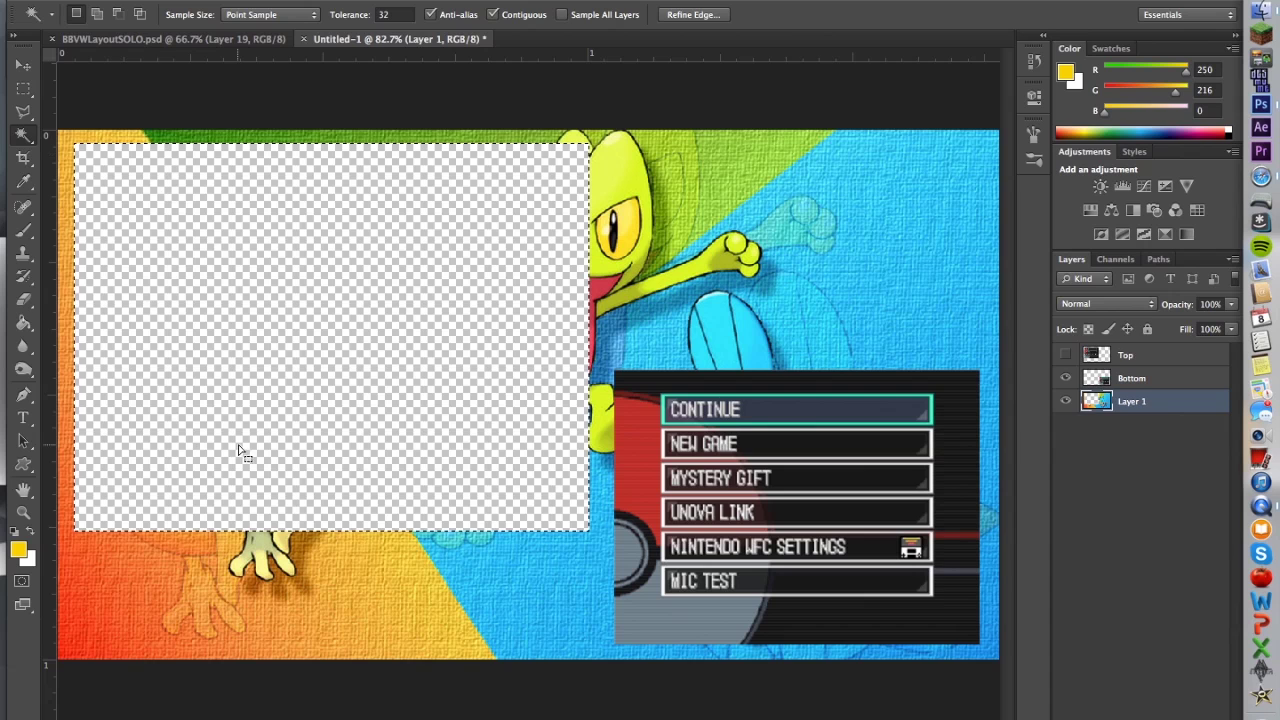
{"action": "left_click", "coordinate": [27, 95]}
{"action": "left_click", "coordinate": [377, 237]}
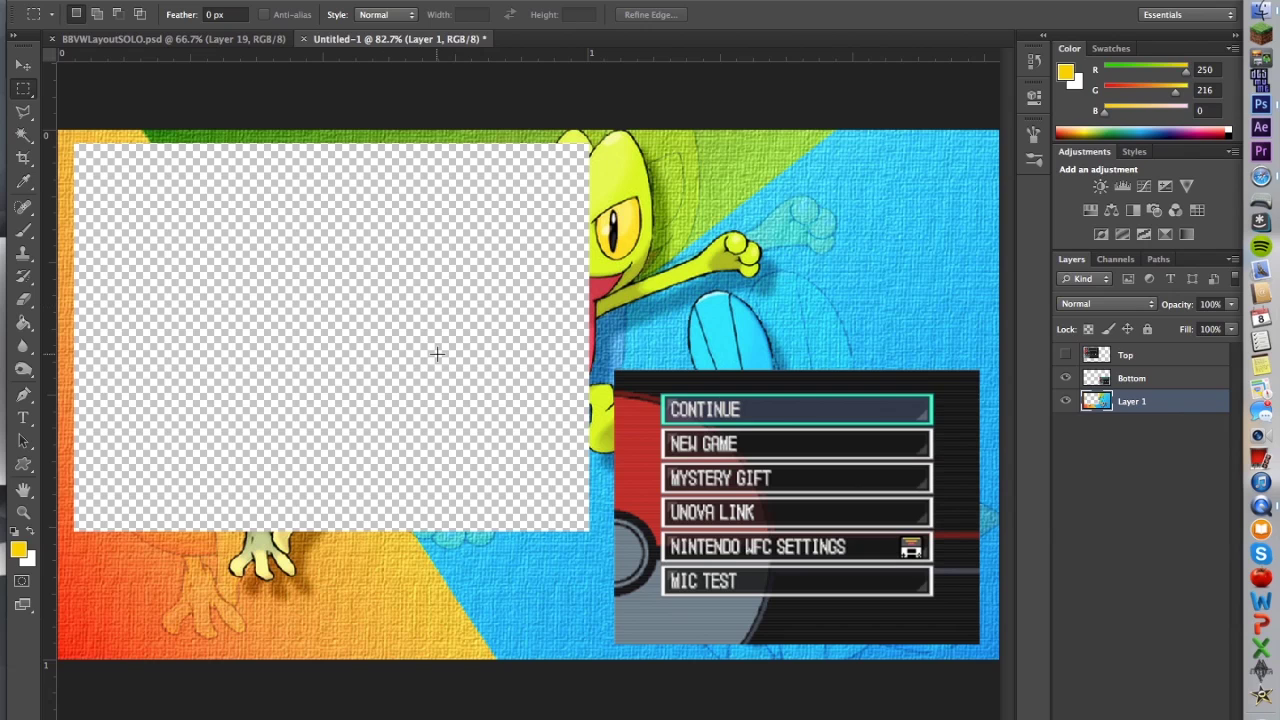
Cut a second hole in Layer 1 matching the lower-right panel, hiding the Bottom layer
{"action": "left_click", "coordinate": [1140, 386]}
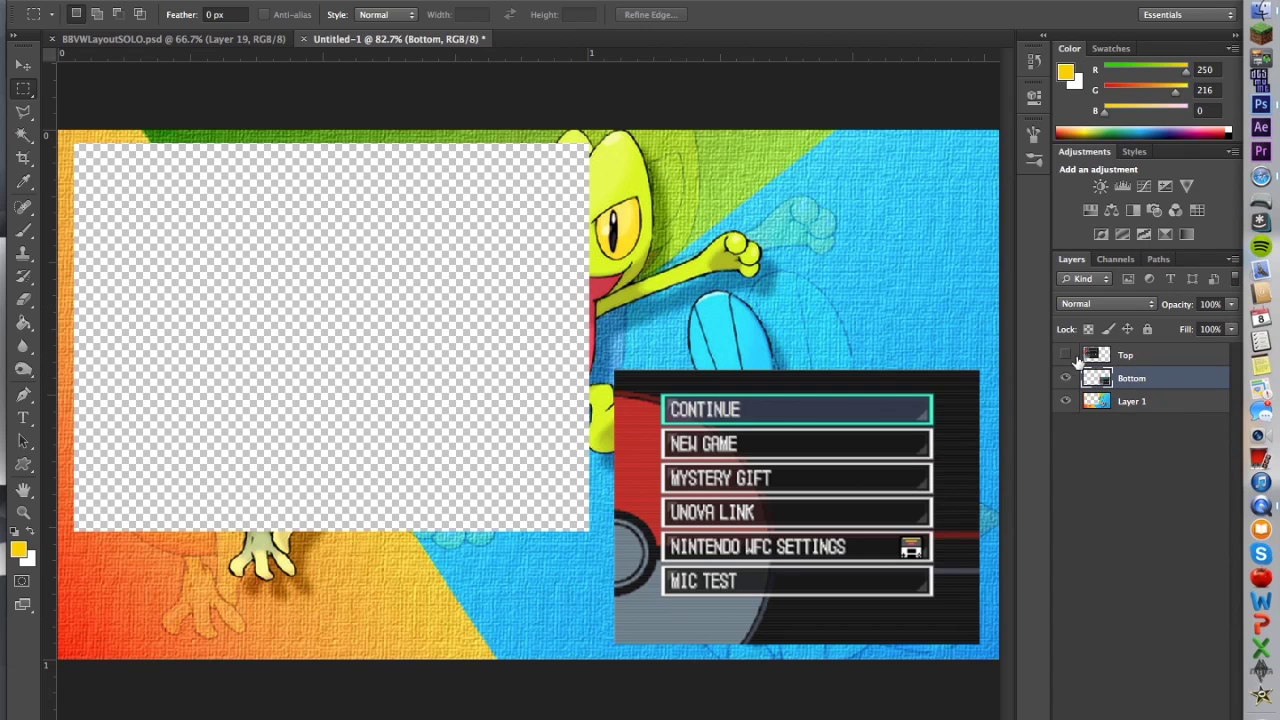
{"action": "left_click", "coordinate": [23, 133]}
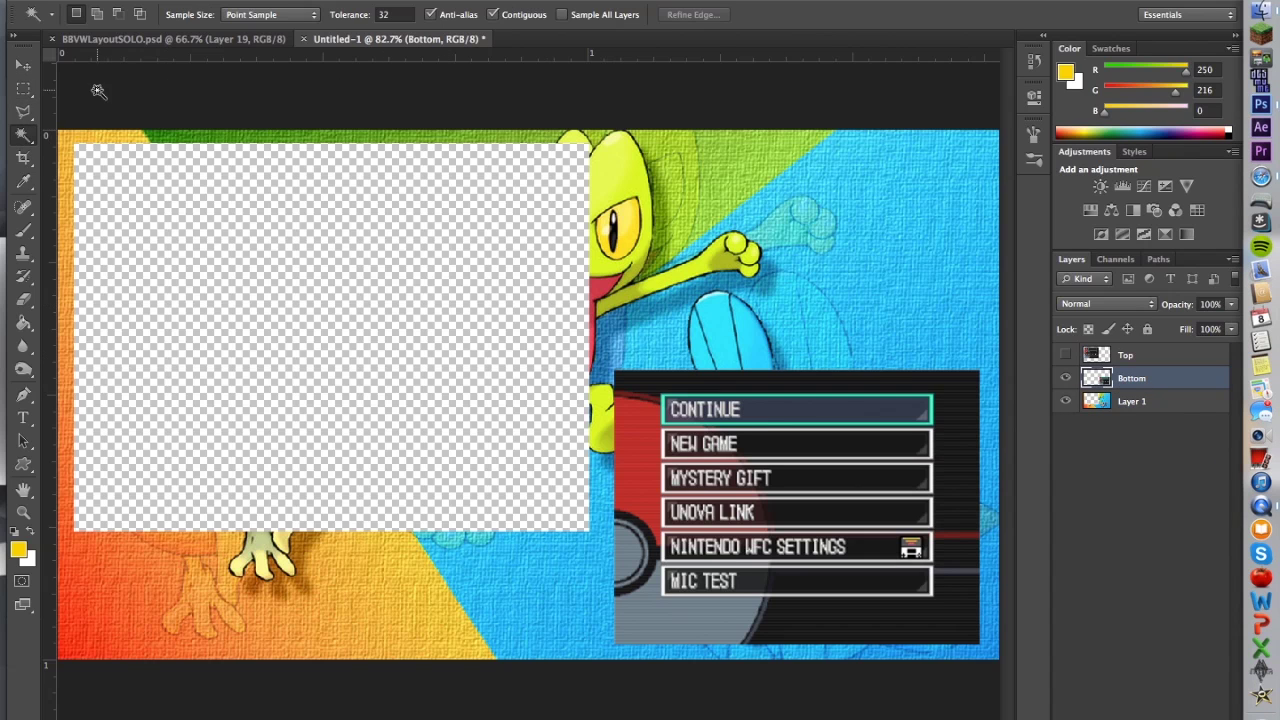
{"action": "left_click", "coordinate": [894, 234]}
{"action": "right_click", "coordinate": [894, 238]}
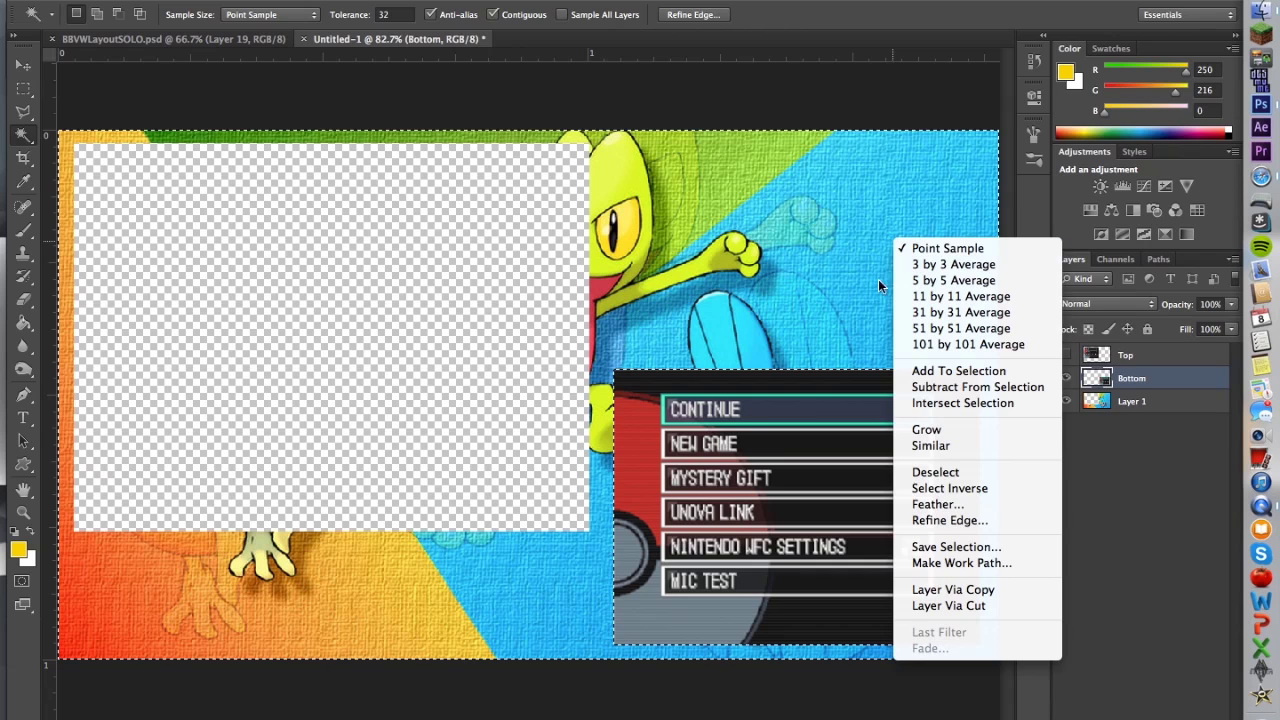
{"action": "left_click", "coordinate": [940, 487]}
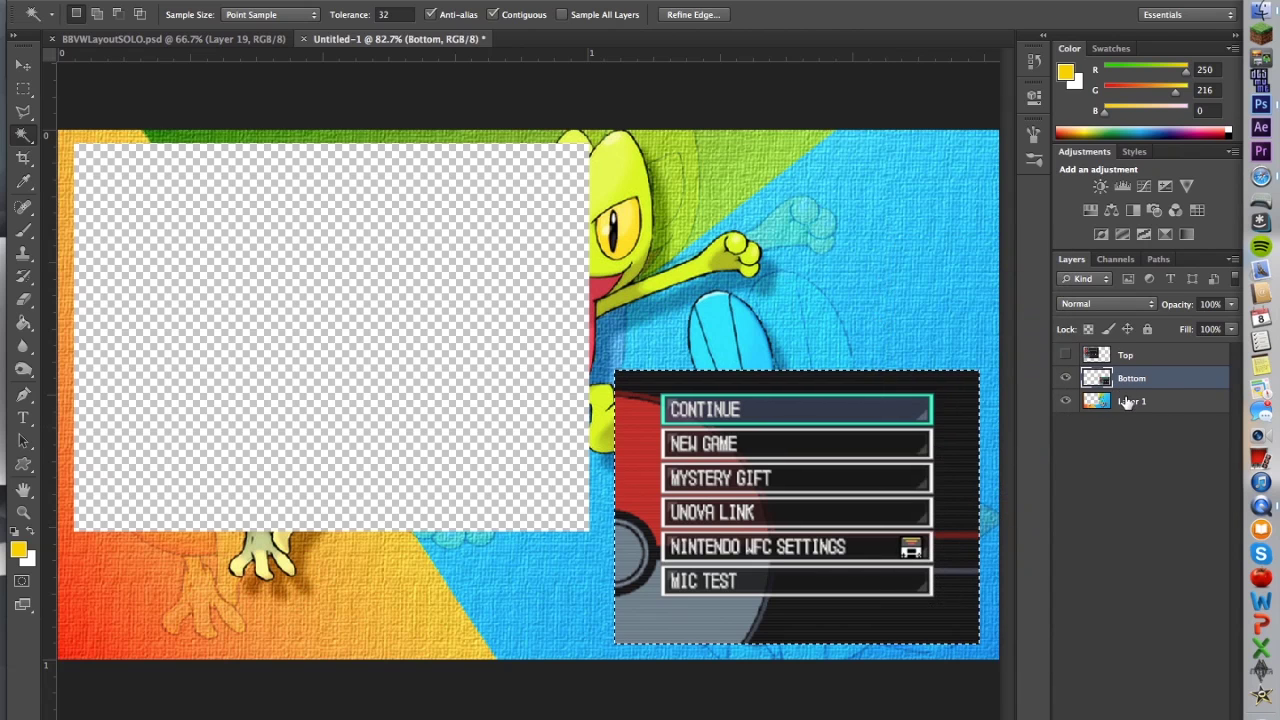
{"action": "left_click", "coordinate": [1130, 401]}
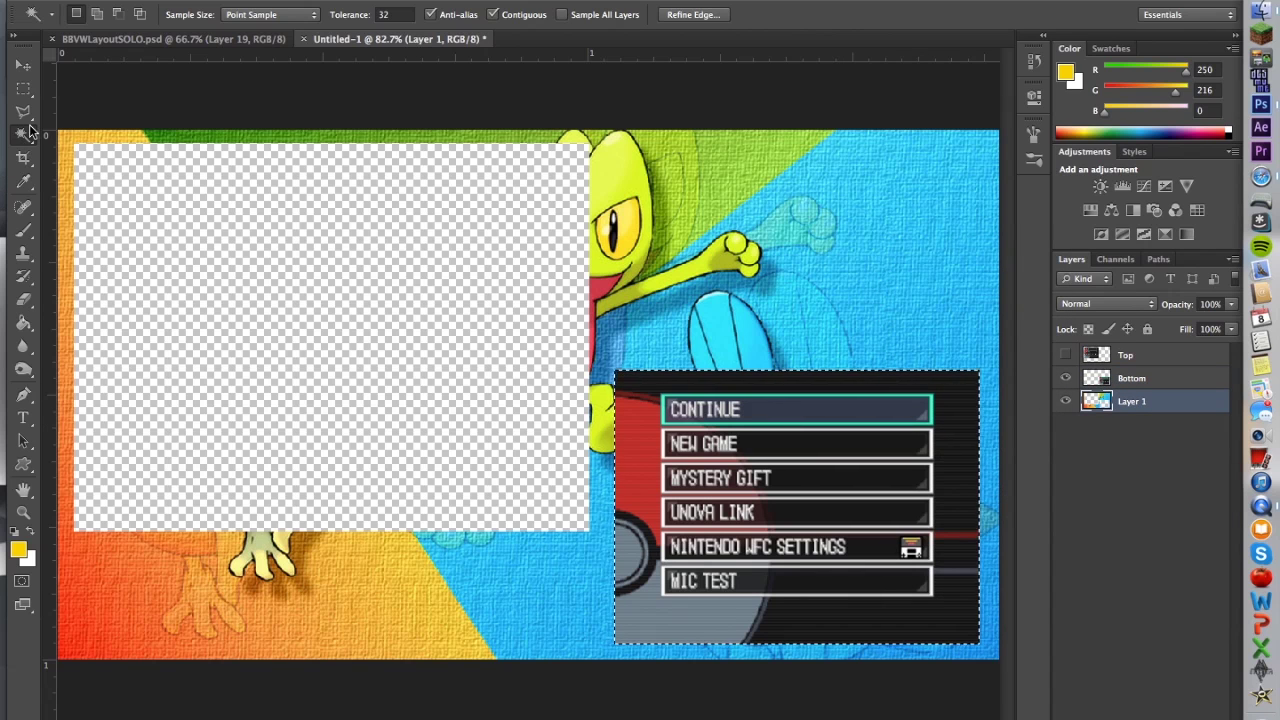
{"action": "left_click", "coordinate": [1065, 378]}
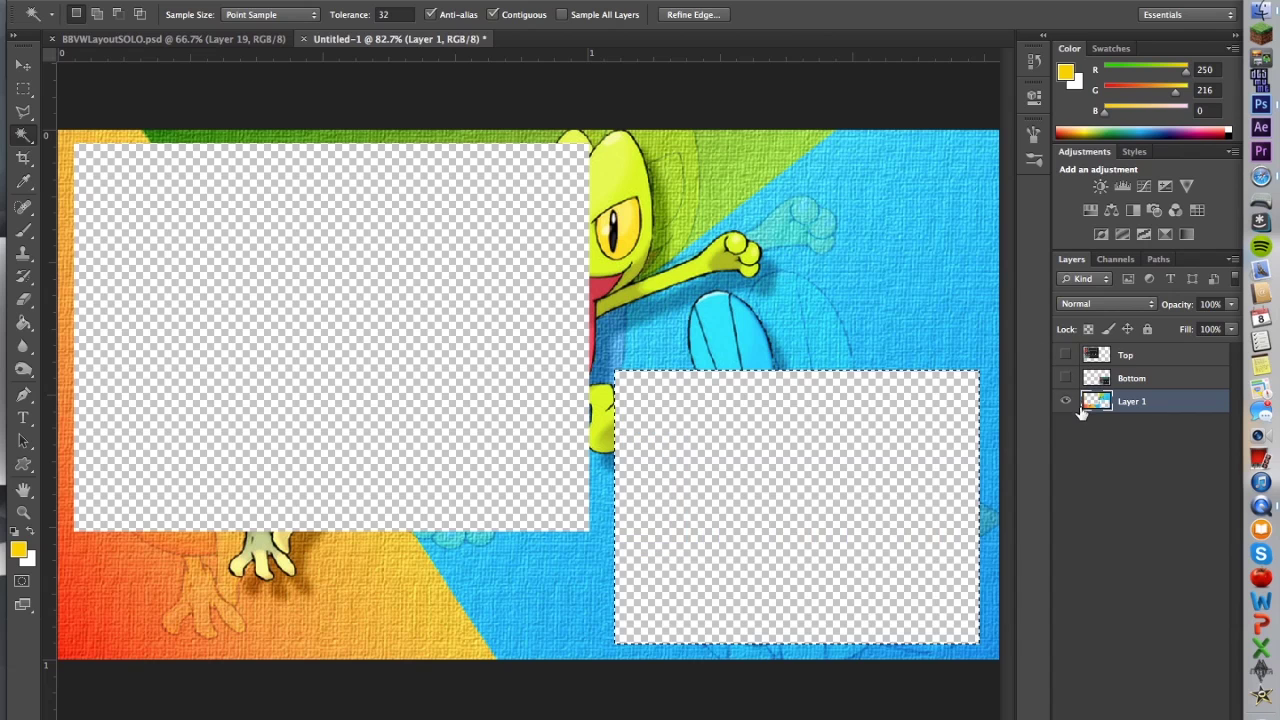
{"action": "left_click", "coordinate": [24, 87]}
{"action": "left_click", "coordinate": [465, 384]}
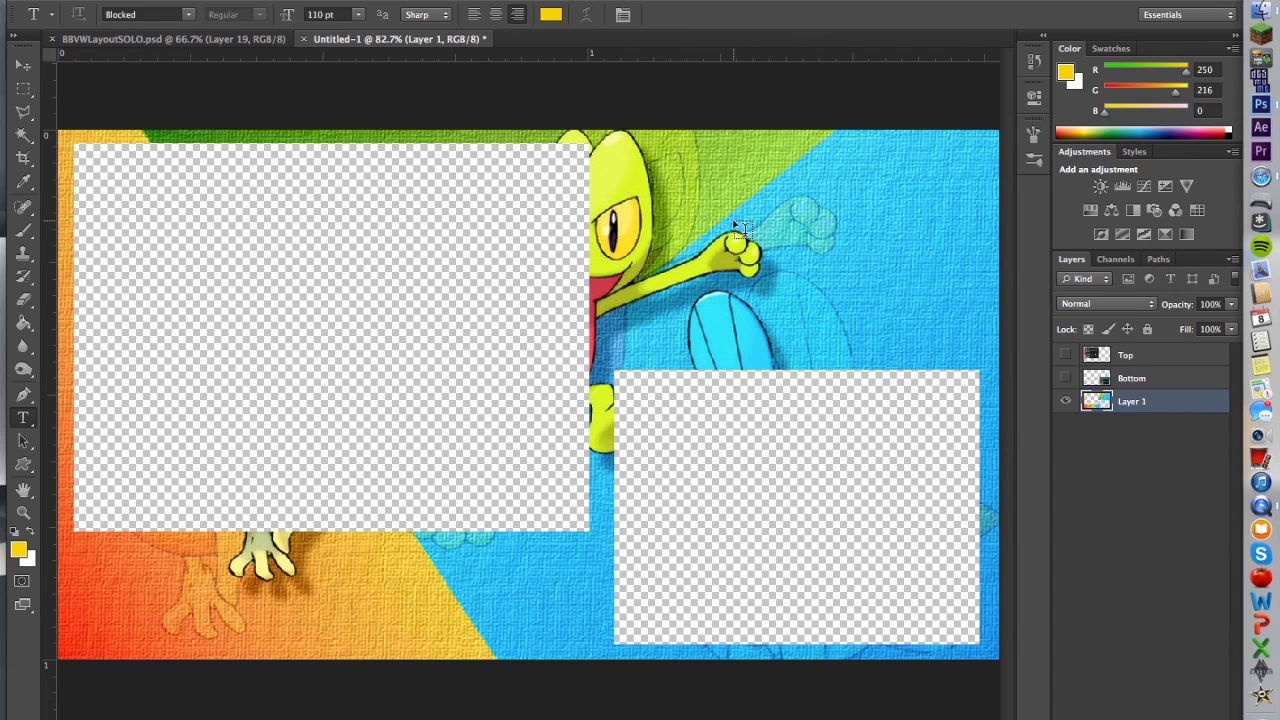
In BBVWLayoutSOLO.psd, toggle the logo group's visibility and collapse it
{"action": "left_click", "coordinate": [172, 39]}
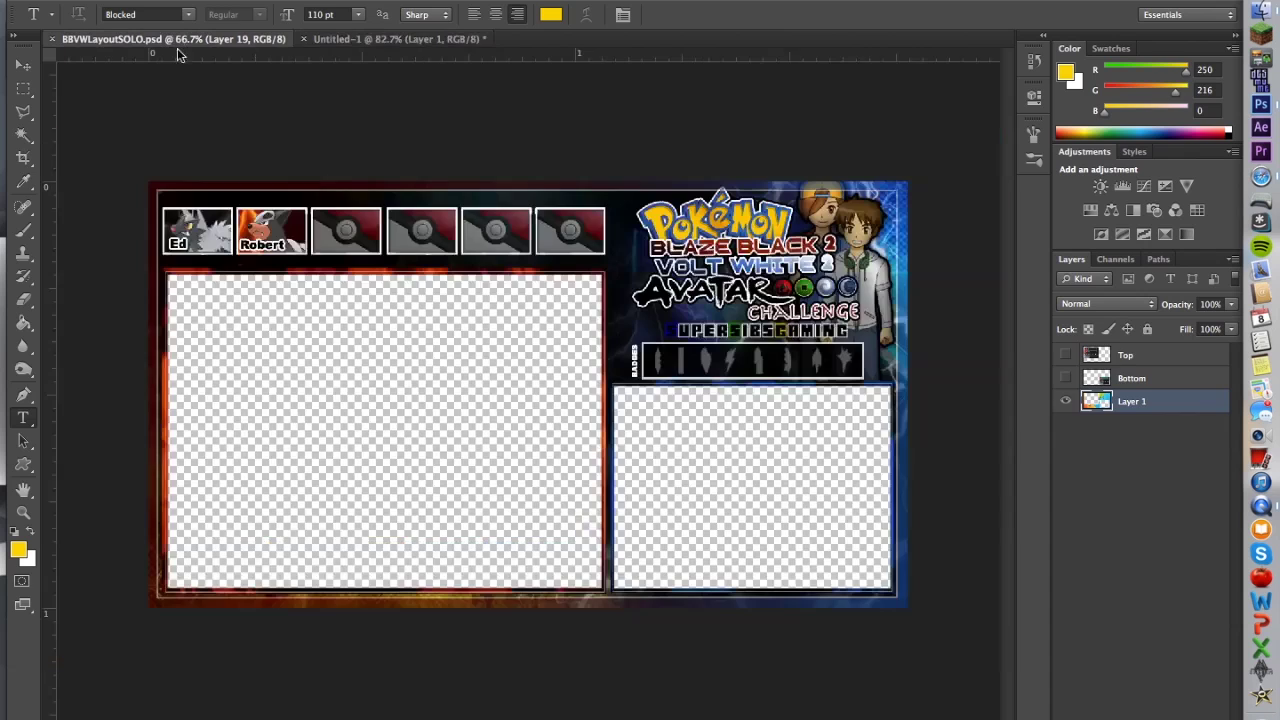
{"action": "scroll", "coordinate": [1133, 580], "scroll_direction": "down", "scroll_amount": 3}
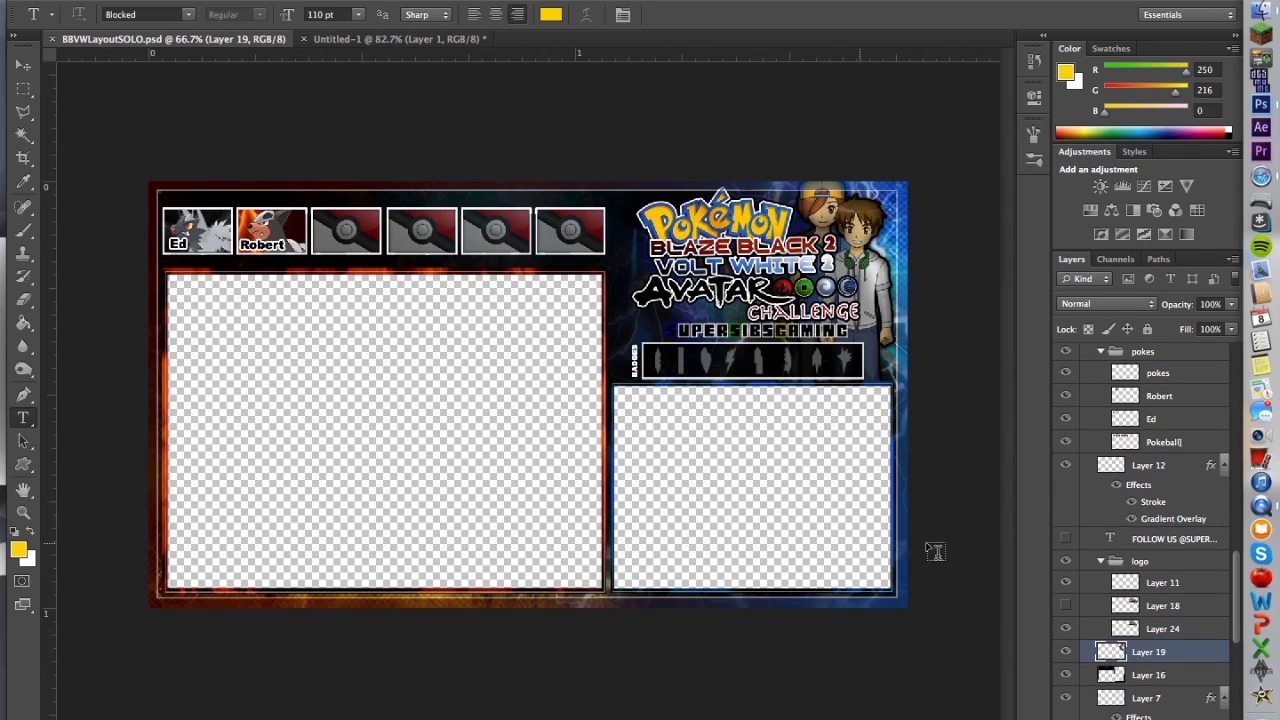
{"action": "scroll", "coordinate": [1074, 574], "scroll_direction": "down", "scroll_amount": 6}
{"action": "scroll", "coordinate": [1072, 577], "scroll_direction": "down", "scroll_amount": 5}
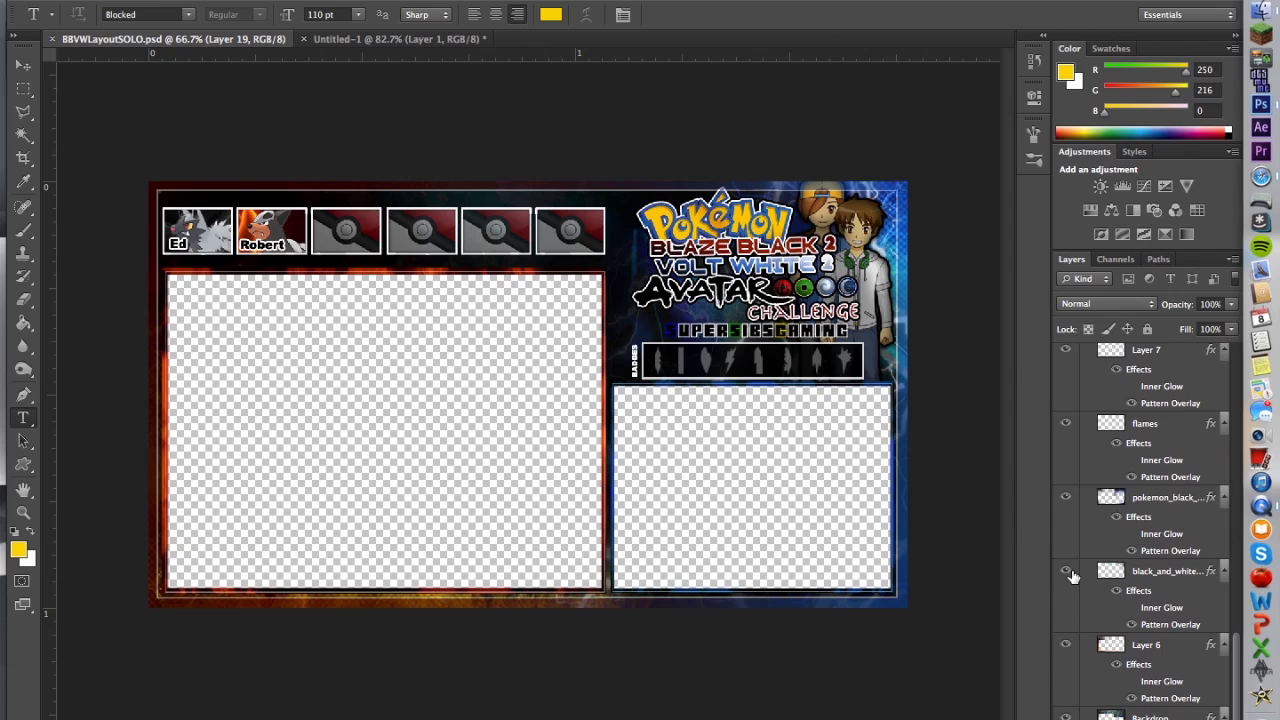
{"action": "scroll", "coordinate": [1075, 572], "scroll_direction": "up", "scroll_amount": 6}
{"action": "scroll", "coordinate": [1075, 570], "scroll_direction": "up", "scroll_amount": 6}
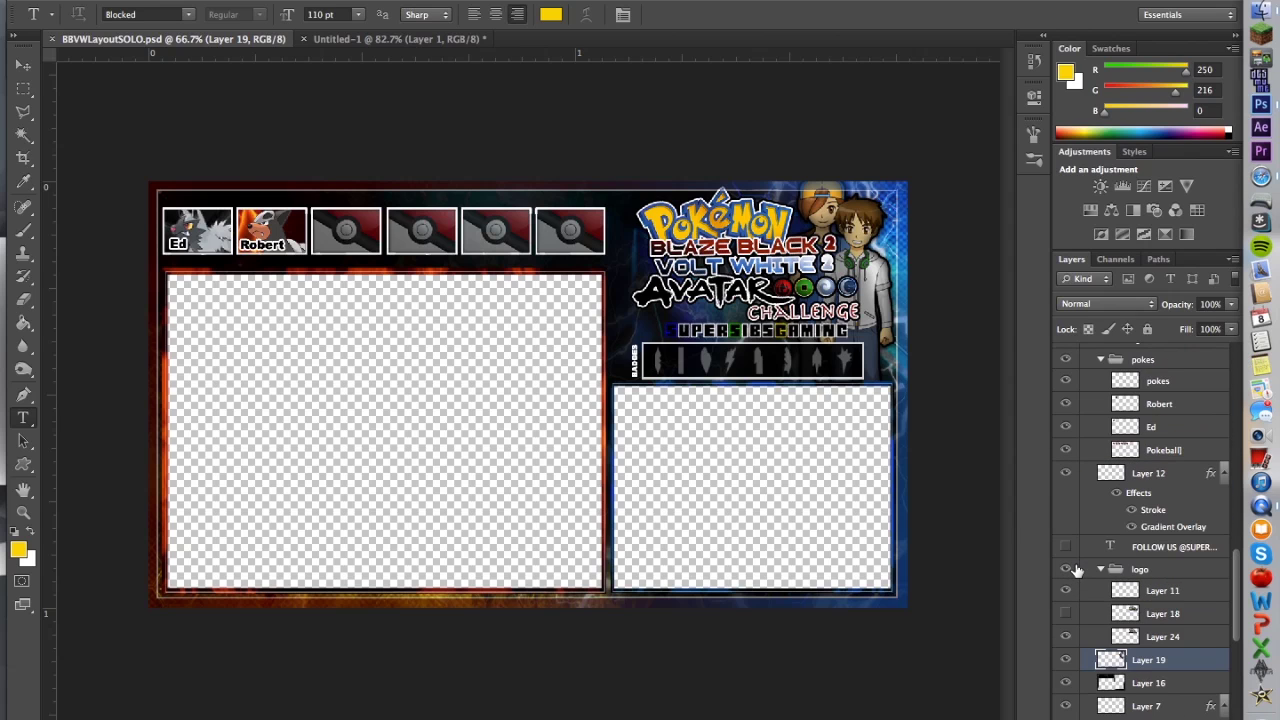
{"action": "left_click", "coordinate": [1066, 570]}
{"action": "left_click", "coordinate": [1066, 570]}
{"action": "left_click", "coordinate": [1097, 575]}
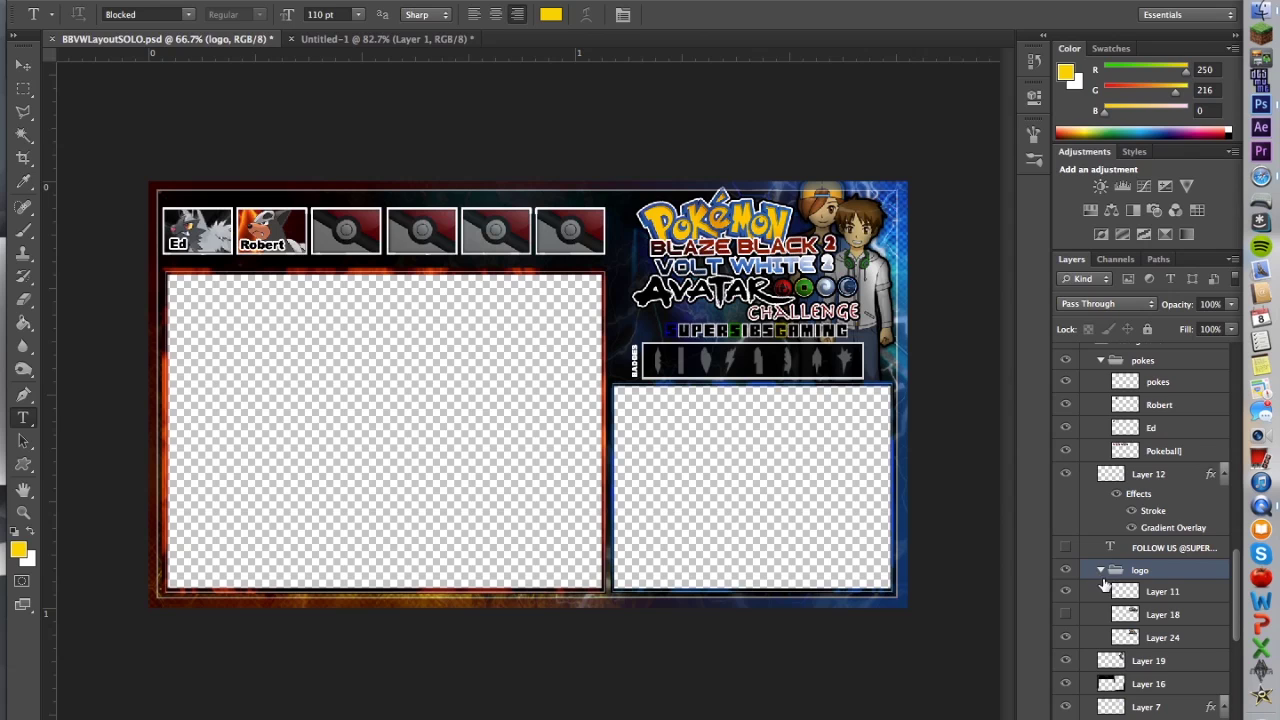
{"action": "left_click", "coordinate": [1100, 570]}
Expand the logo group, select Layer 18 and briefly toggle the Pokémon logo
{"action": "scroll", "coordinate": [1110, 590], "scroll_direction": "down", "scroll_amount": 4}
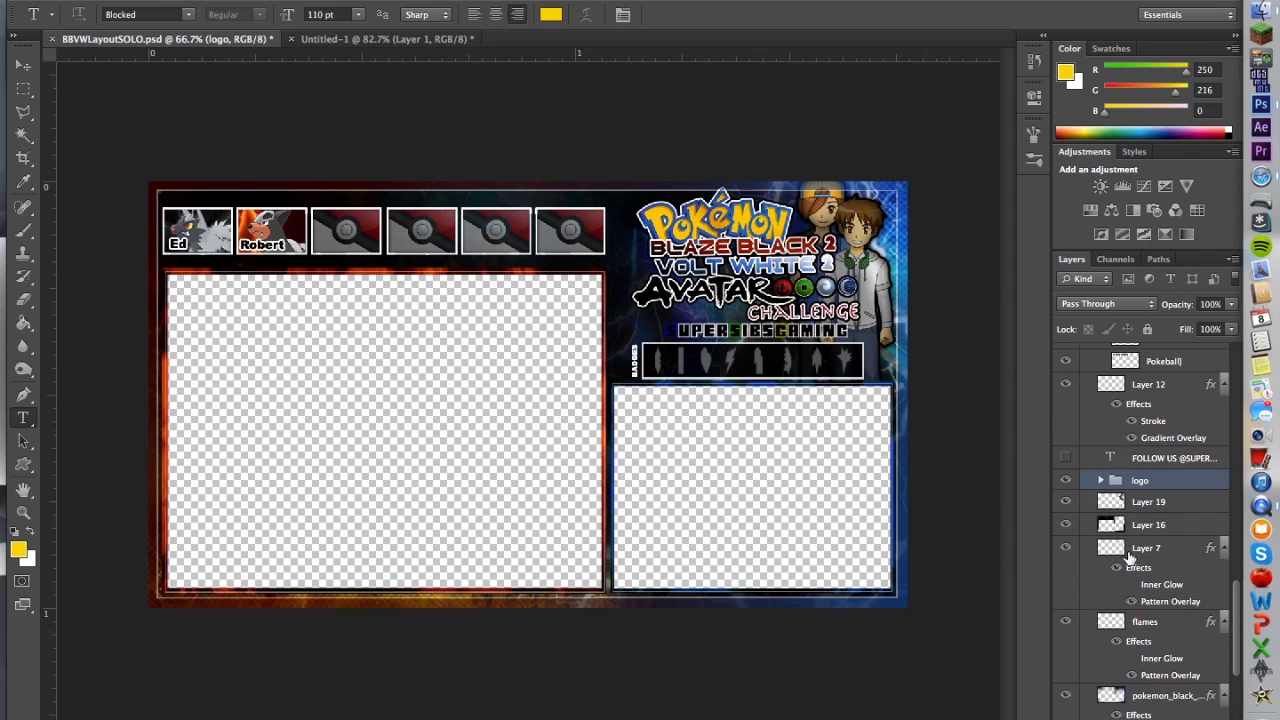
{"action": "left_click", "coordinate": [1101, 480]}
{"action": "scroll", "coordinate": [1140, 537], "scroll_direction": "down", "scroll_amount": 2}
{"action": "scroll", "coordinate": [1140, 537], "scroll_direction": "down", "scroll_amount": 1}
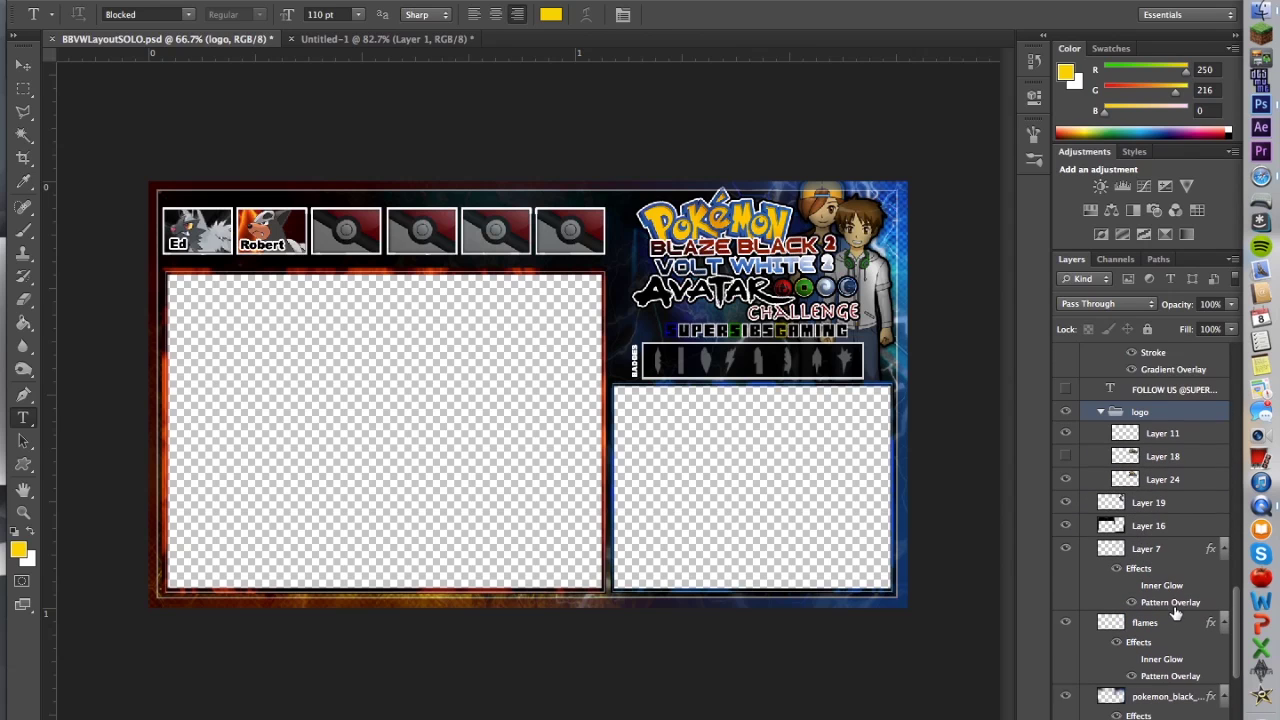
{"action": "scroll", "coordinate": [1138, 532], "scroll_direction": "up", "scroll_amount": 5}
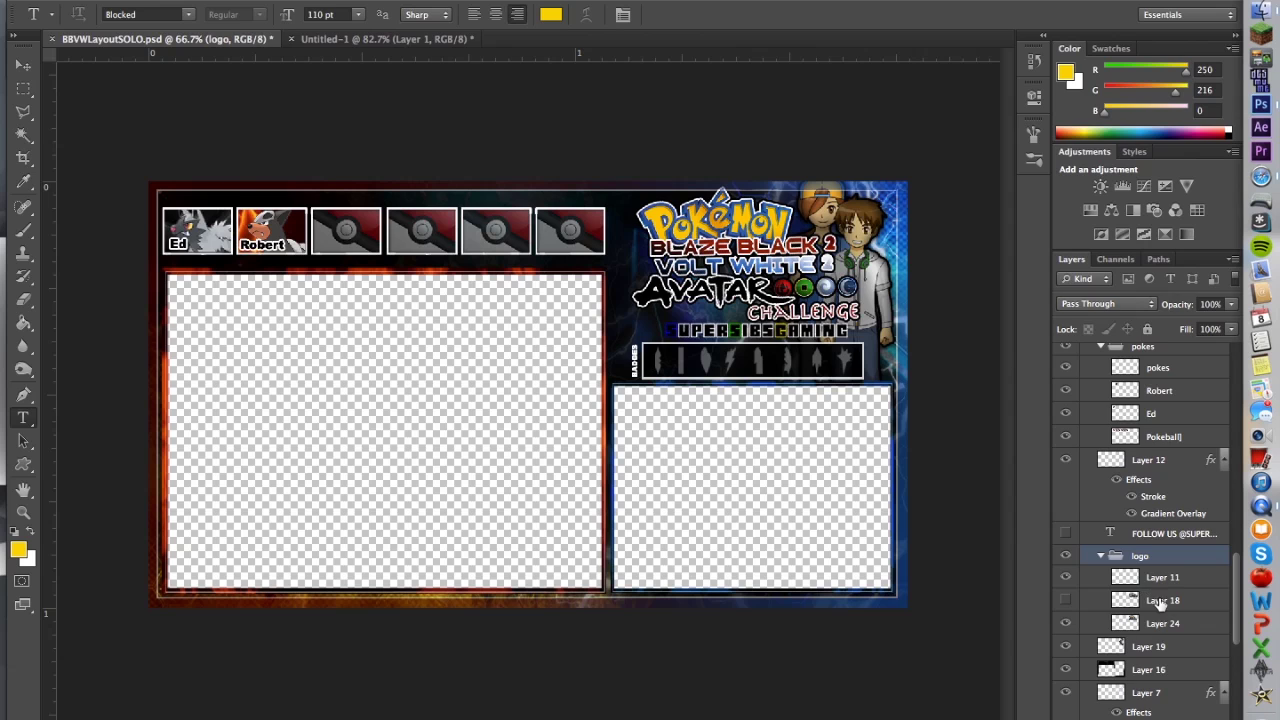
{"action": "left_click", "coordinate": [1108, 603]}
{"action": "left_click", "coordinate": [1066, 623]}
{"action": "left_click", "coordinate": [1066, 623]}
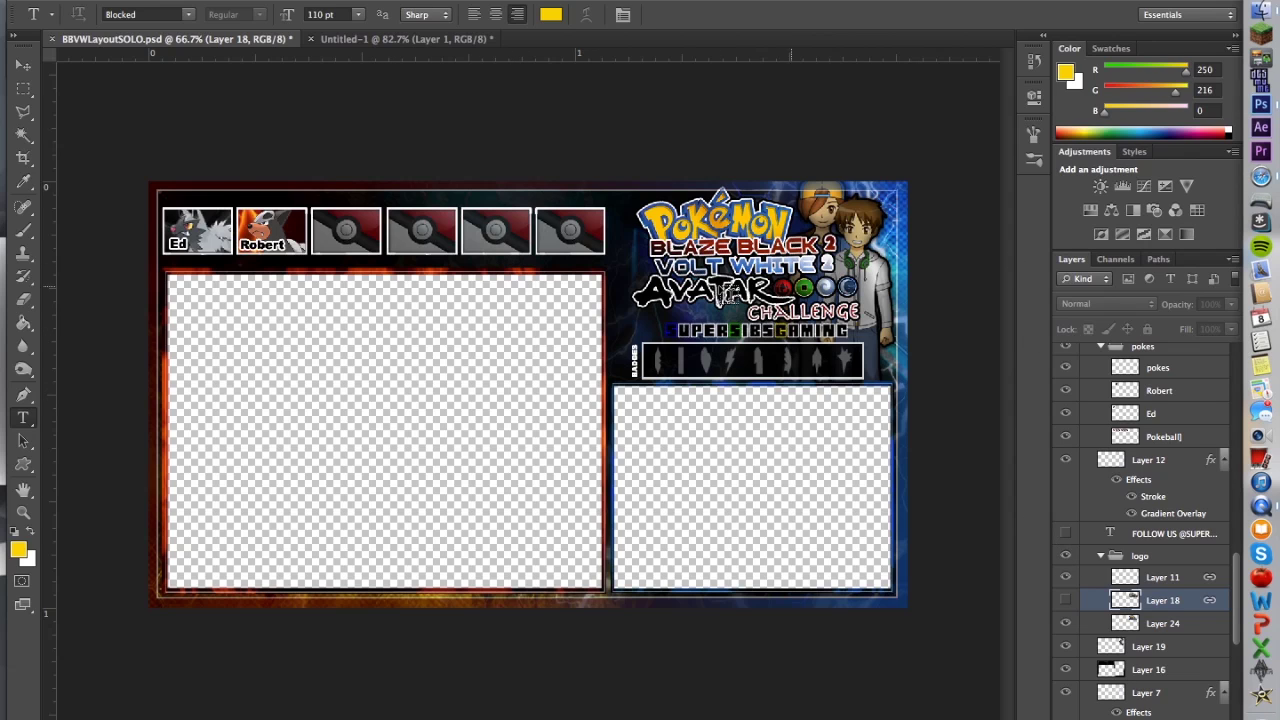
Hide the logo group, show and select the pokes layer, then return to Untitled-1
{"action": "left_click", "coordinate": [1066, 556]}
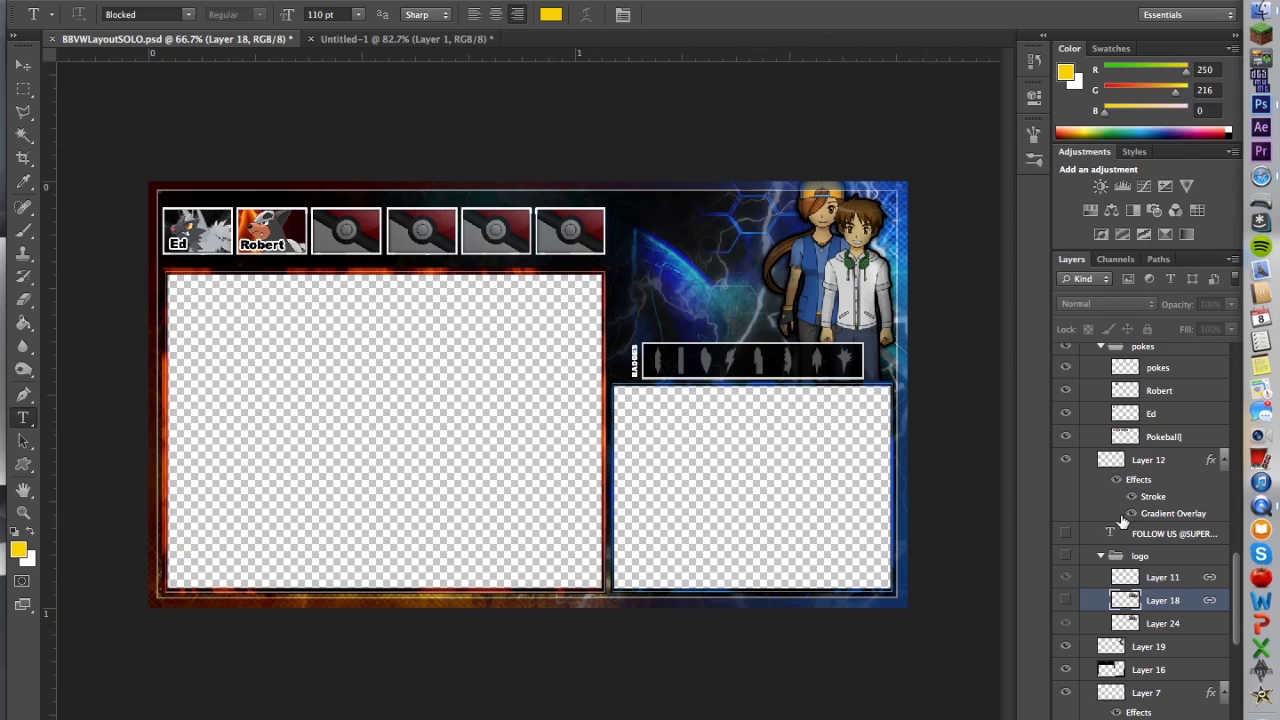
{"action": "scroll", "coordinate": [1127, 511], "scroll_direction": "up", "scroll_amount": 5}
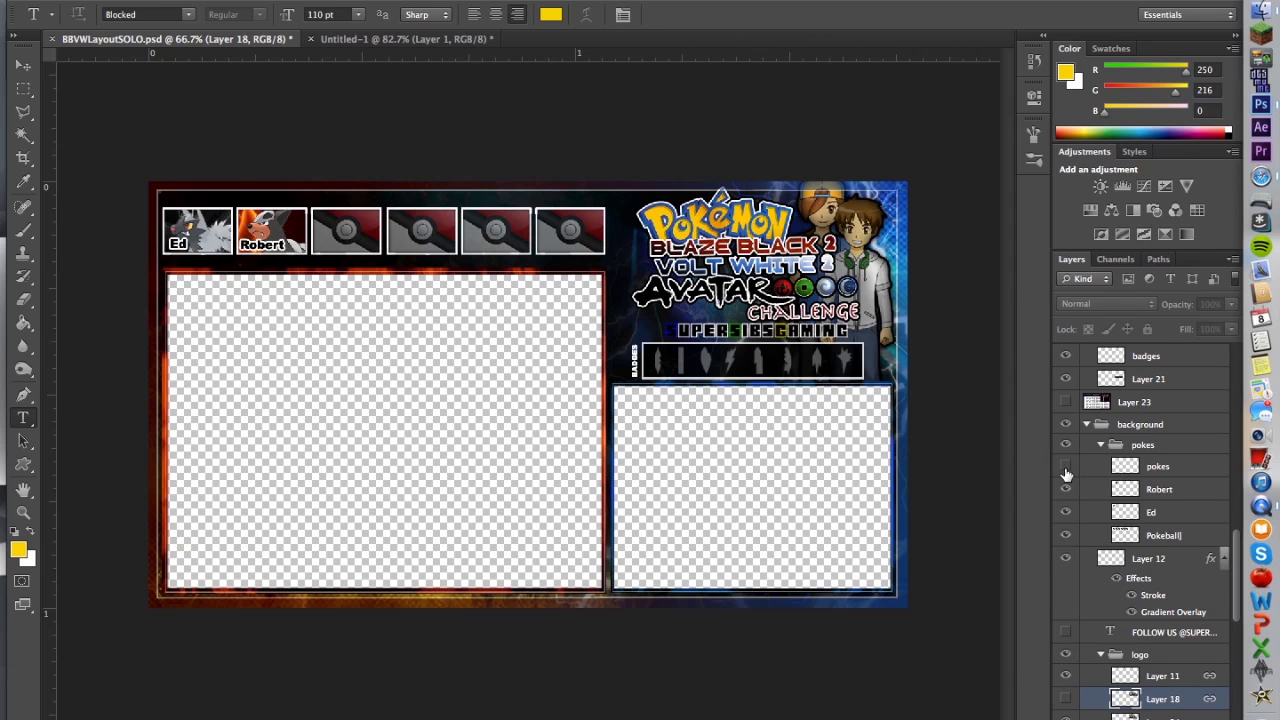
{"action": "left_click", "coordinate": [1066, 466]}
{"action": "left_click", "coordinate": [1160, 468]}
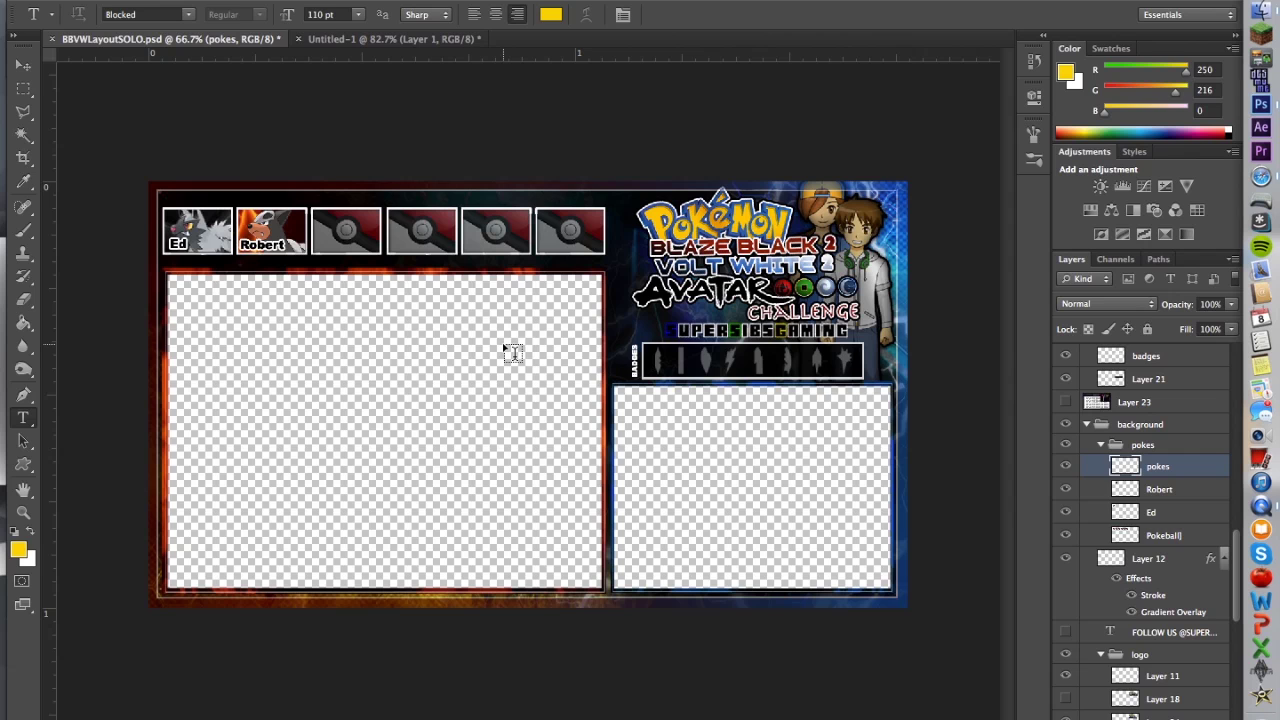
{"action": "key", "text": "ctrl+Tab"}
Paste the six slot boxes as Layer 2 and drag them to the bottom strip
{"action": "key", "text": "super+v"}
{"action": "left_click", "coordinate": [23, 66]}
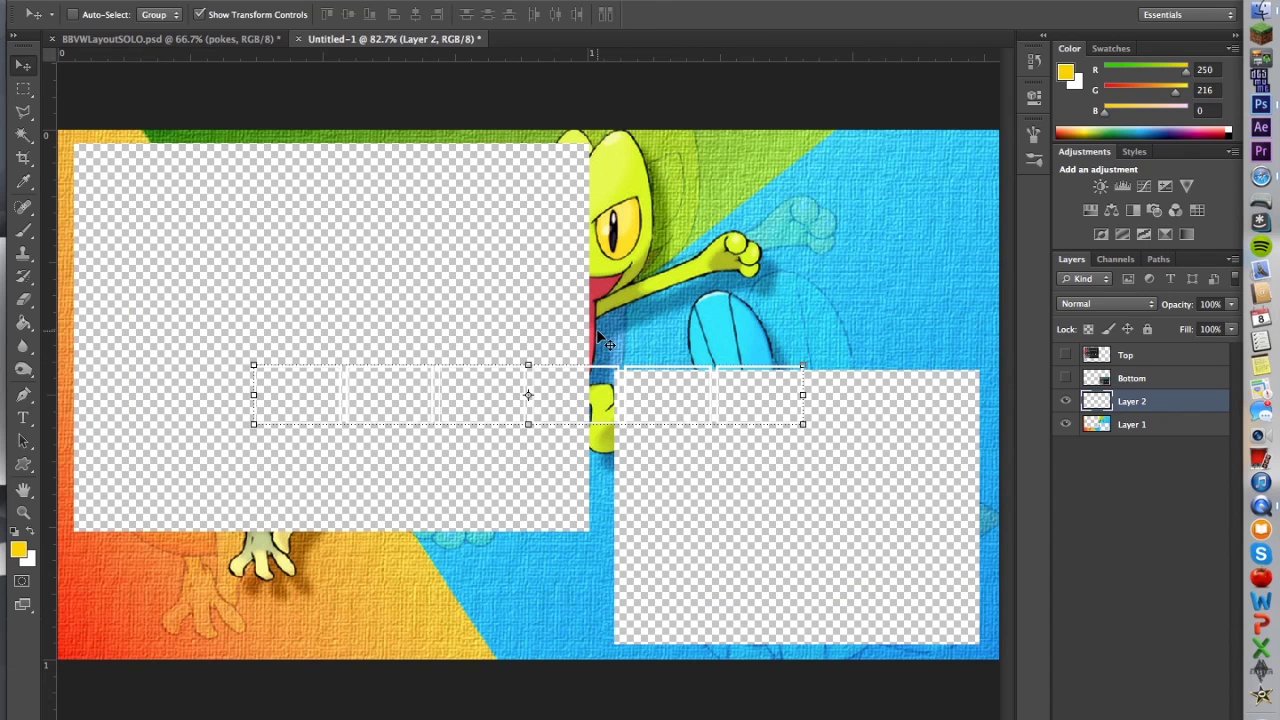
{"action": "left_click_drag", "start_coordinate": [605, 397], "coordinate": [402, 591]}
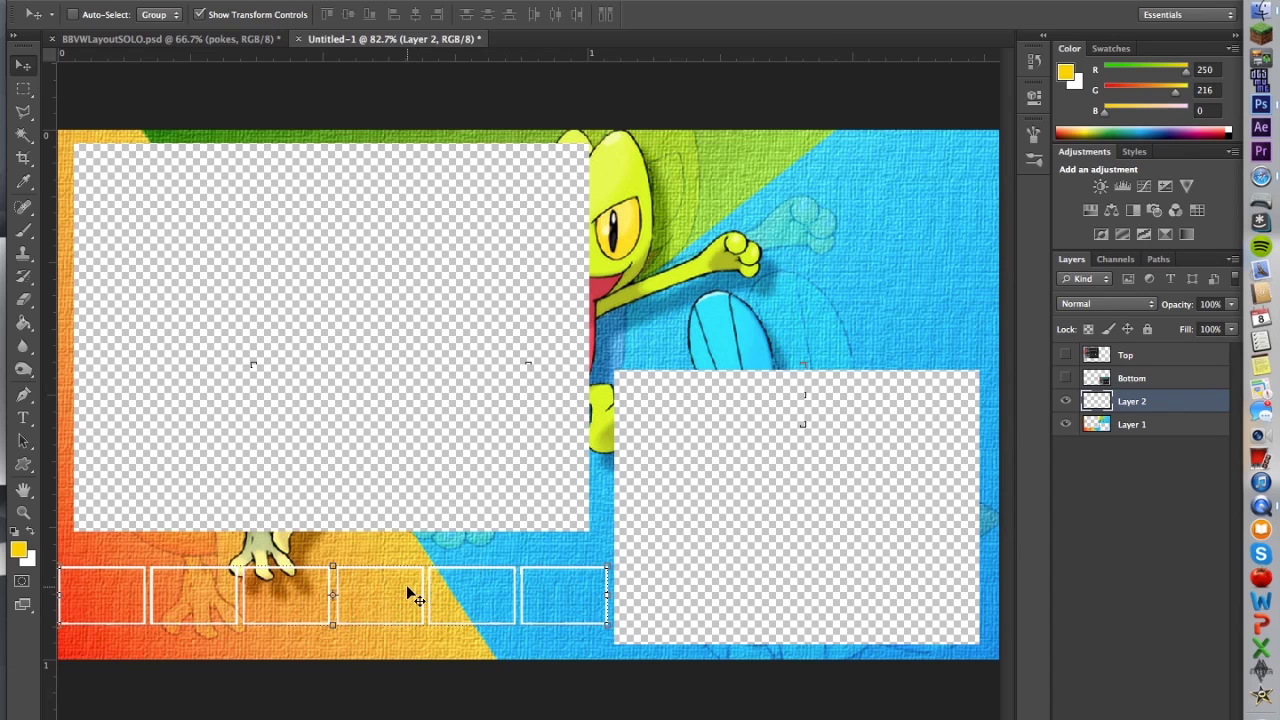
Narrow the slot row to about 92.5% width and set it along the bottom-left edge
{"action": "left_click", "coordinate": [62, 595]}
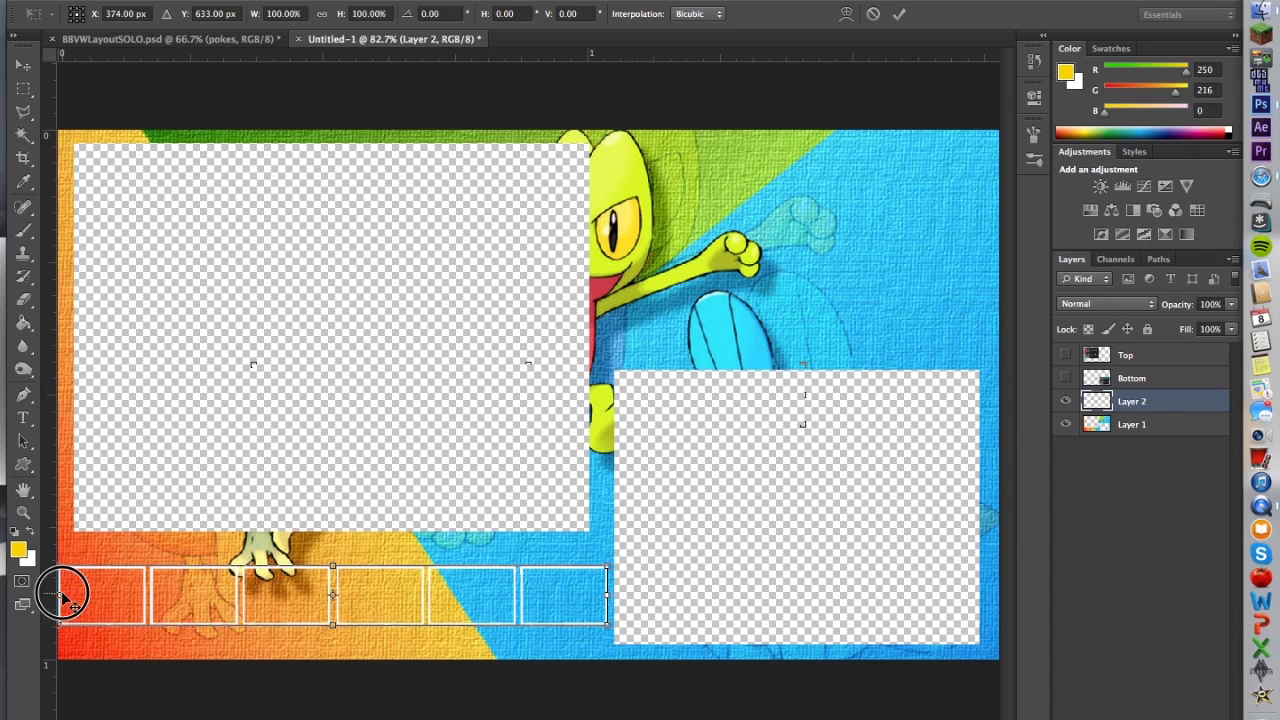
{"action": "left_click", "coordinate": [320, 16]}
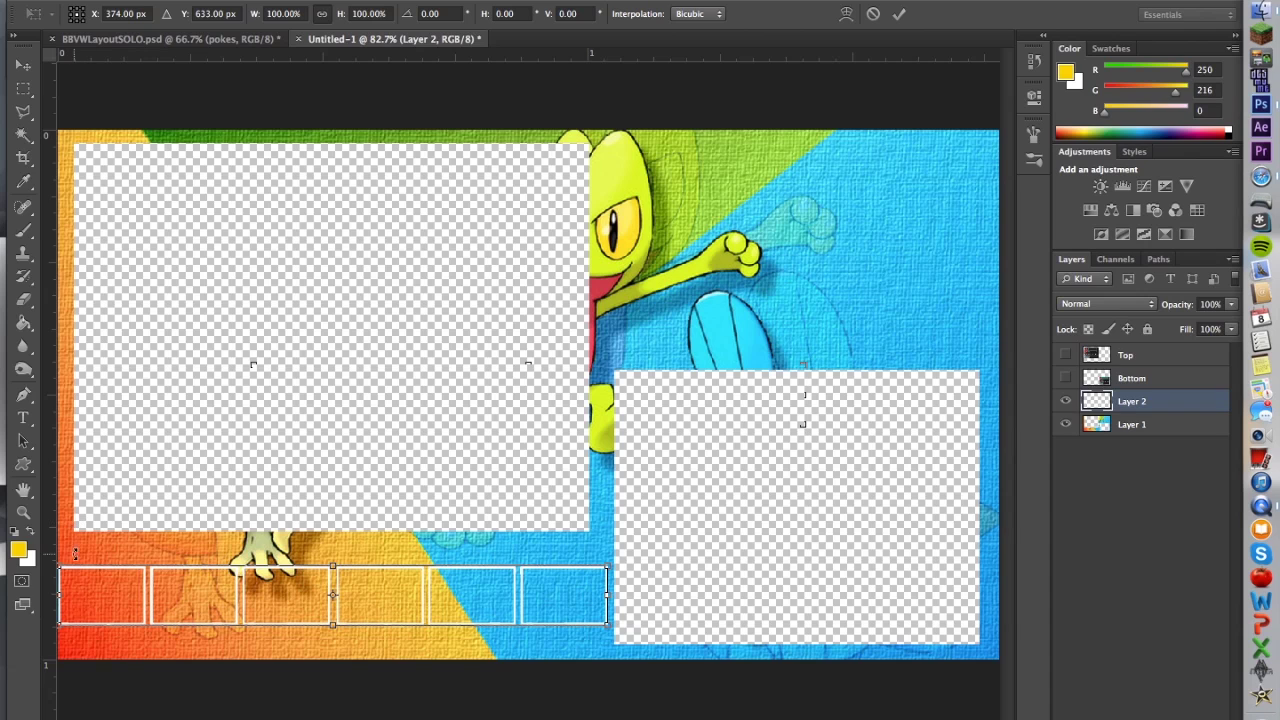
{"action": "left_click_drag", "start_coordinate": [56, 597], "coordinate": [101, 597]}
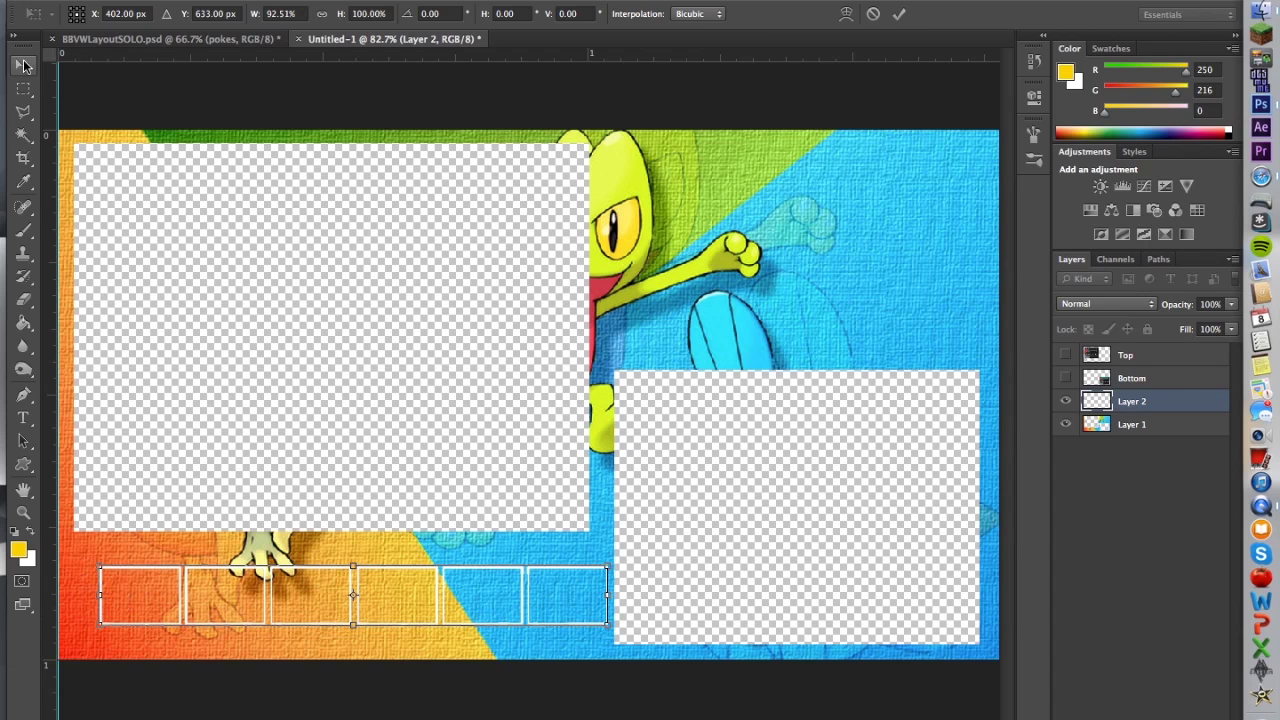
{"action": "left_click", "coordinate": [22, 64]}
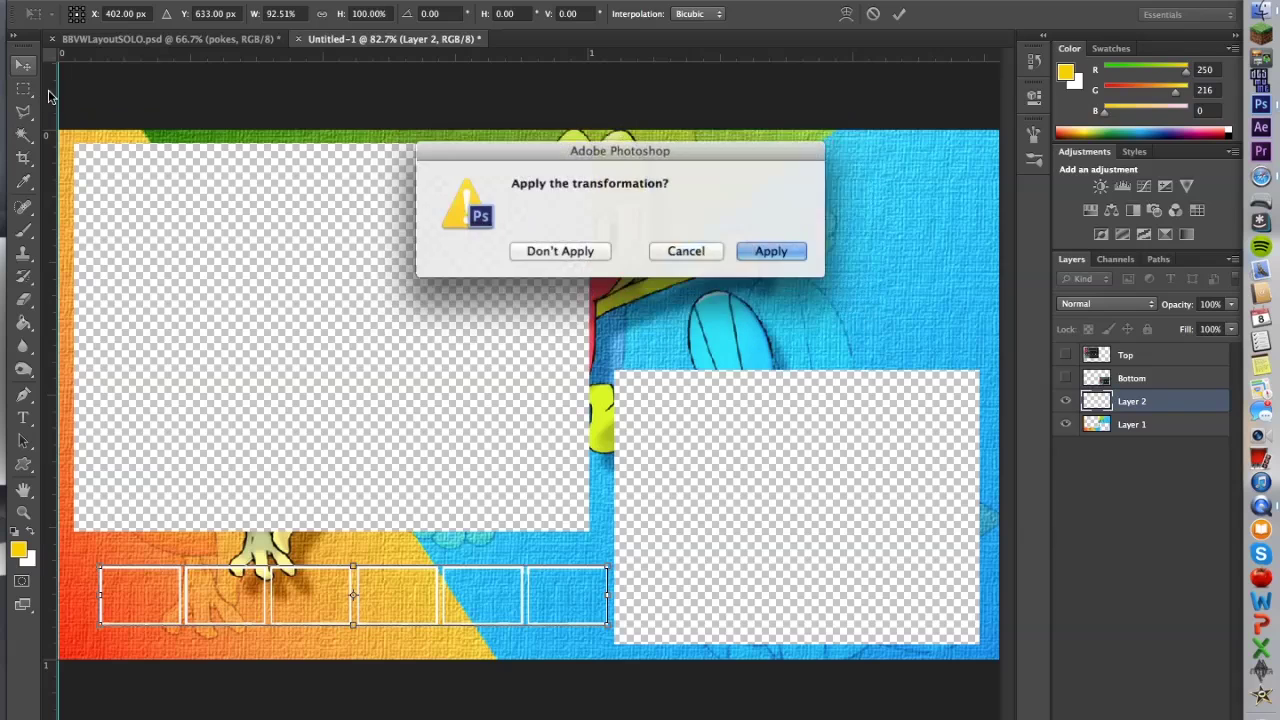
{"action": "left_click", "coordinate": [754, 256]}
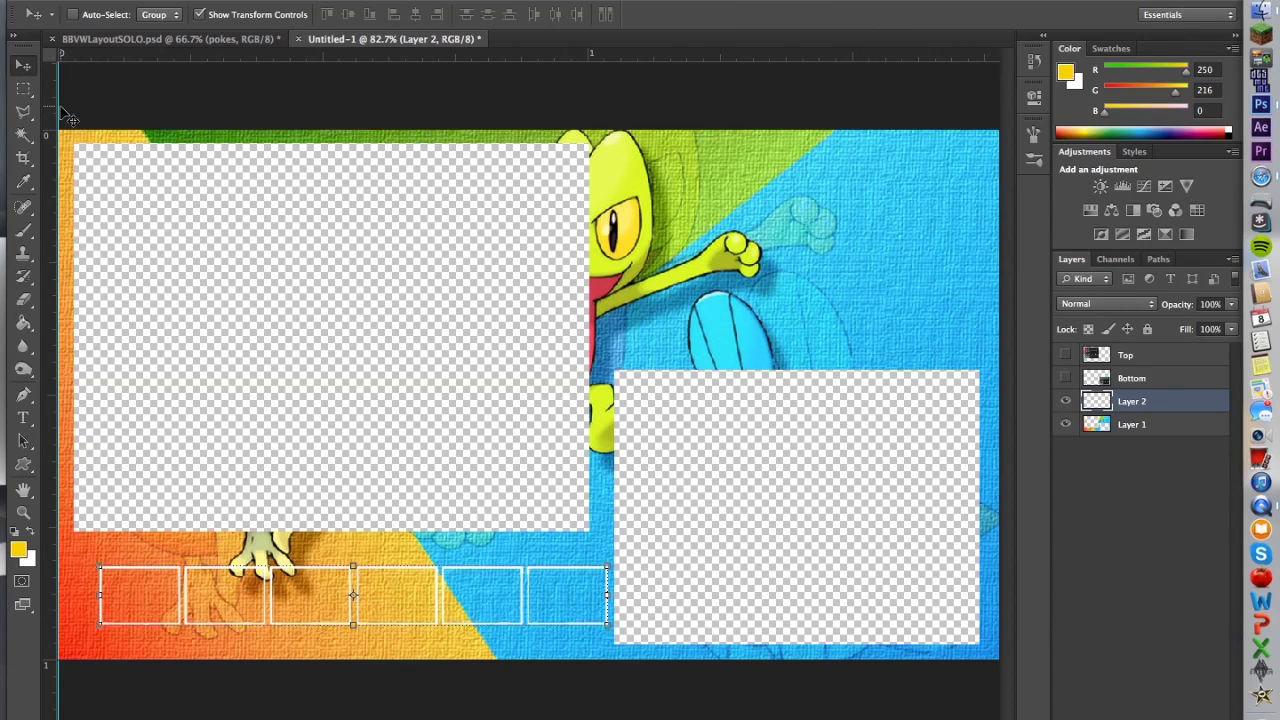
{"action": "left_click_drag", "start_coordinate": [58, 105], "coordinate": [10, 103]}
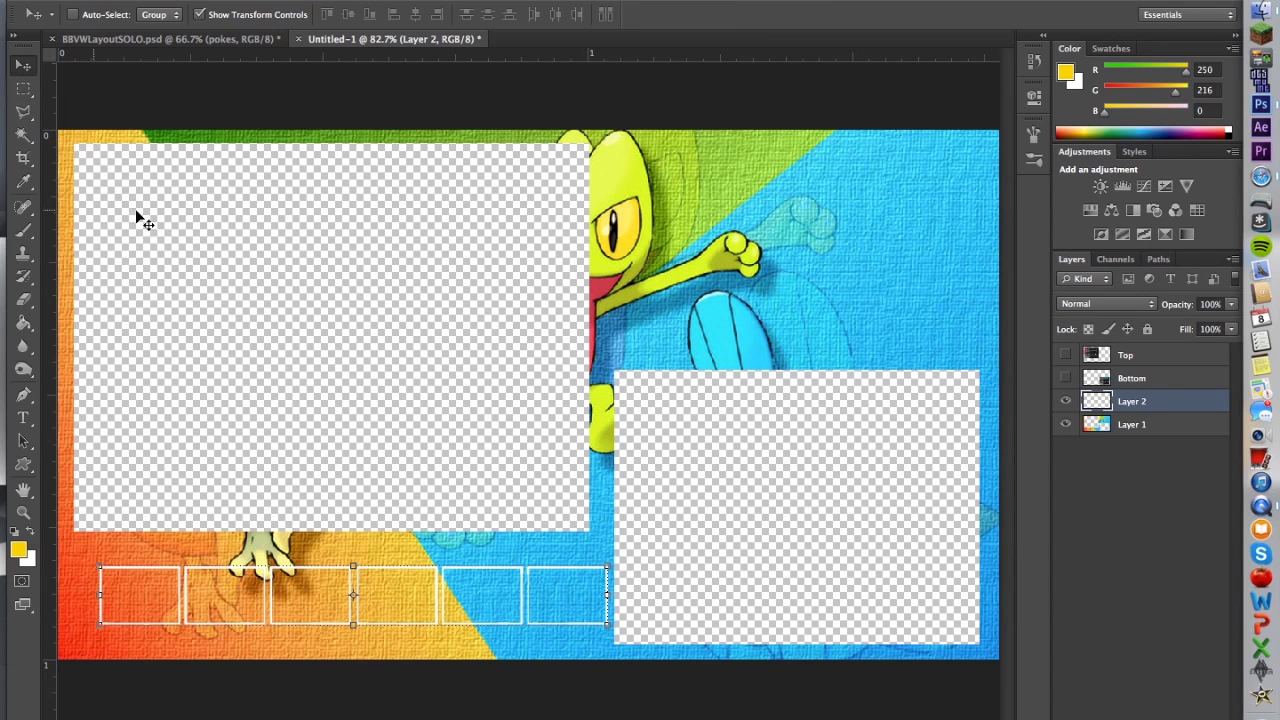
{"action": "mouse_move", "coordinate": [404, 597]}
{"action": "left_mouse_down"}
{"action": "mouse_move", "coordinate": [371, 567]}
{"action": "mouse_move", "coordinate": [385, 610]}
{"action": "left_mouse_up"}
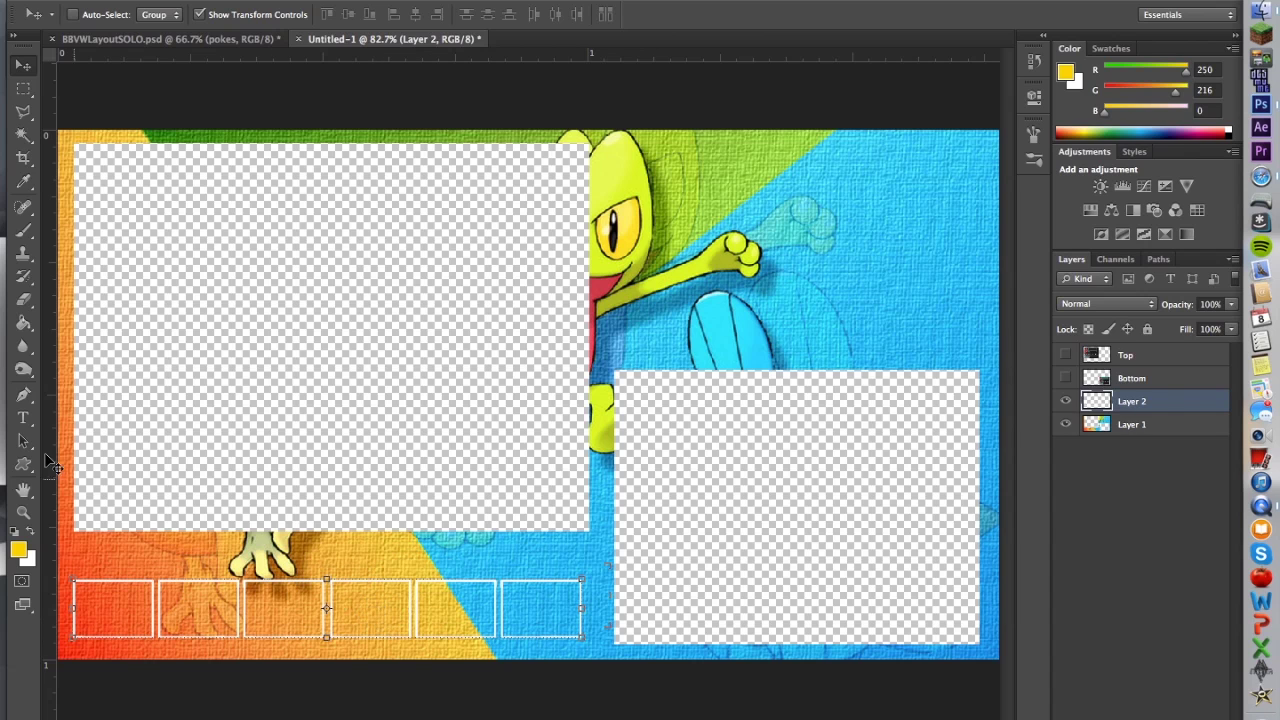
{"action": "left_click", "coordinate": [20, 421]}
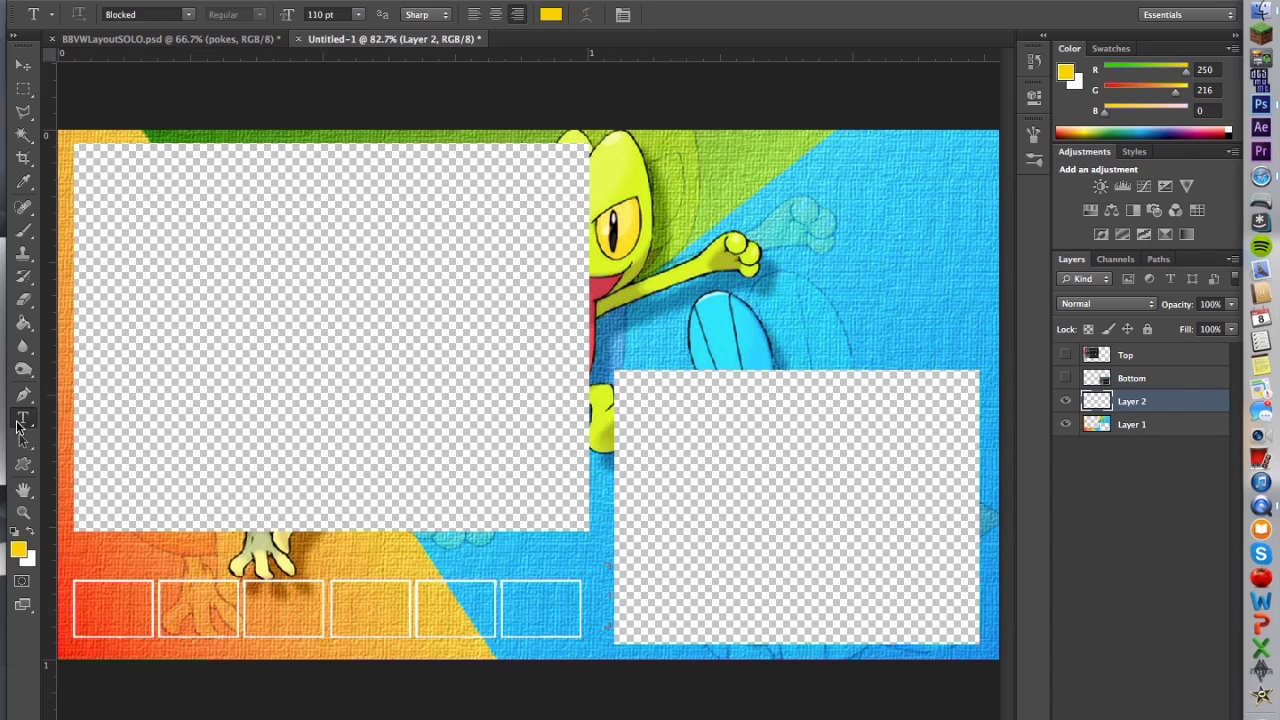
Start a 30 pt, left-aligned text layer near the slot boxes
{"action": "left_click", "coordinate": [88, 560]}
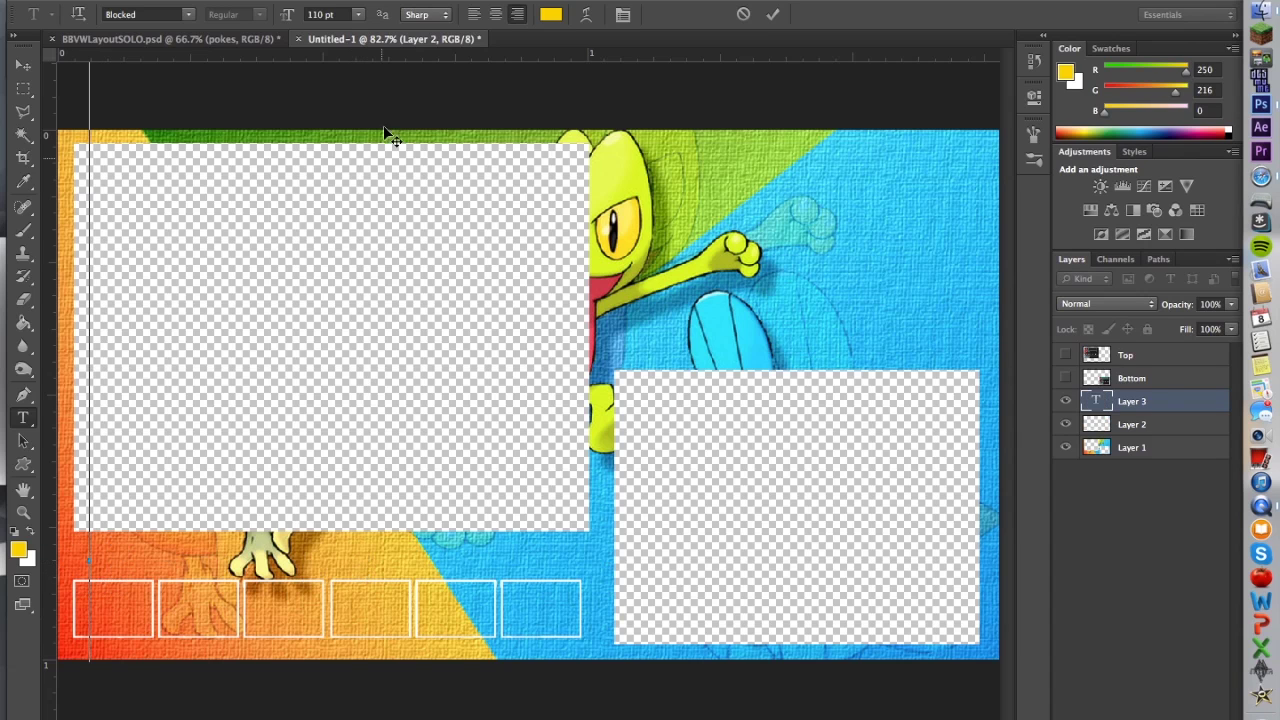
{"action": "left_click", "coordinate": [359, 14]}
{"action": "left_click", "coordinate": [345, 148]}
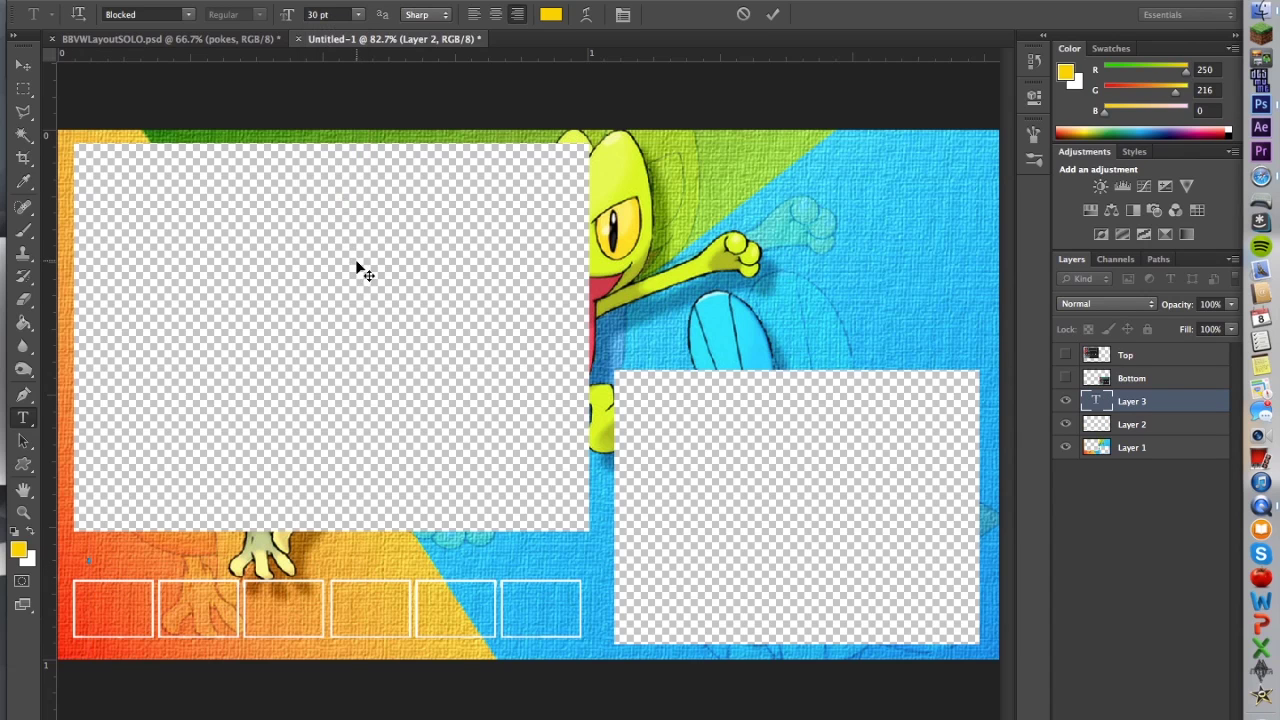
{"action": "type", "text": "B"}
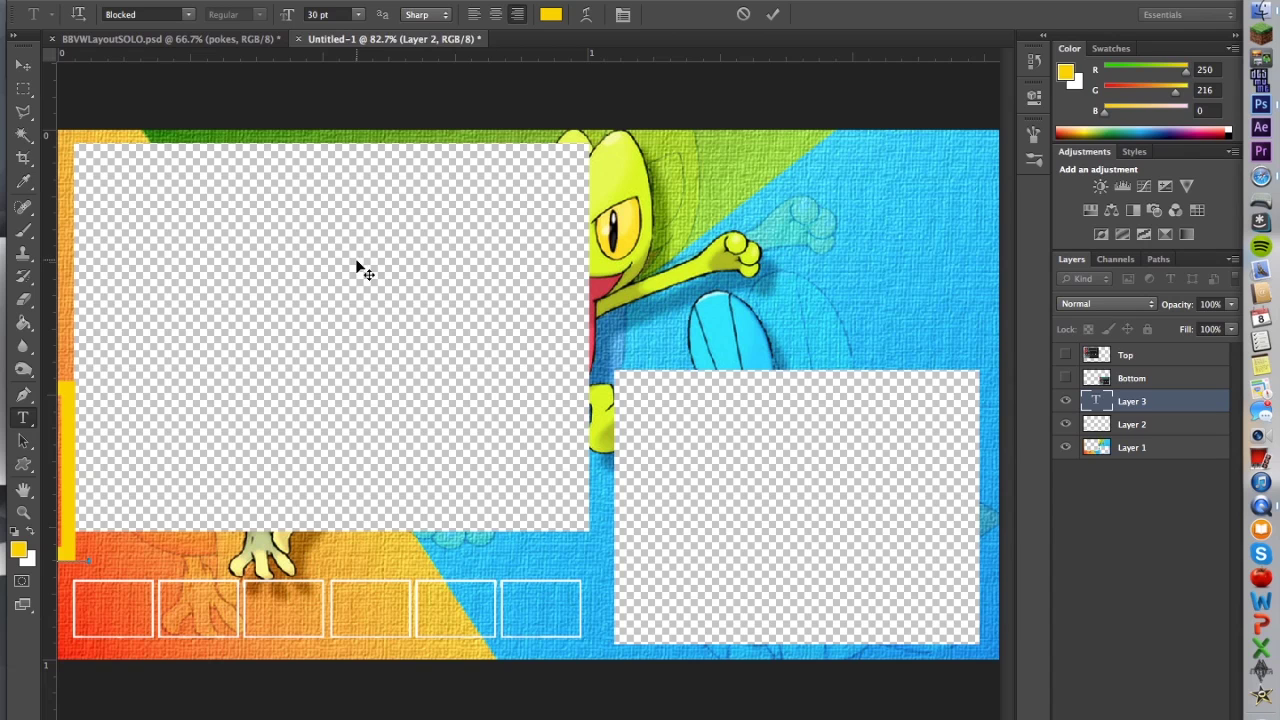
{"action": "key", "text": "ctrl+a"}
{"action": "left_click", "coordinate": [474, 14]}
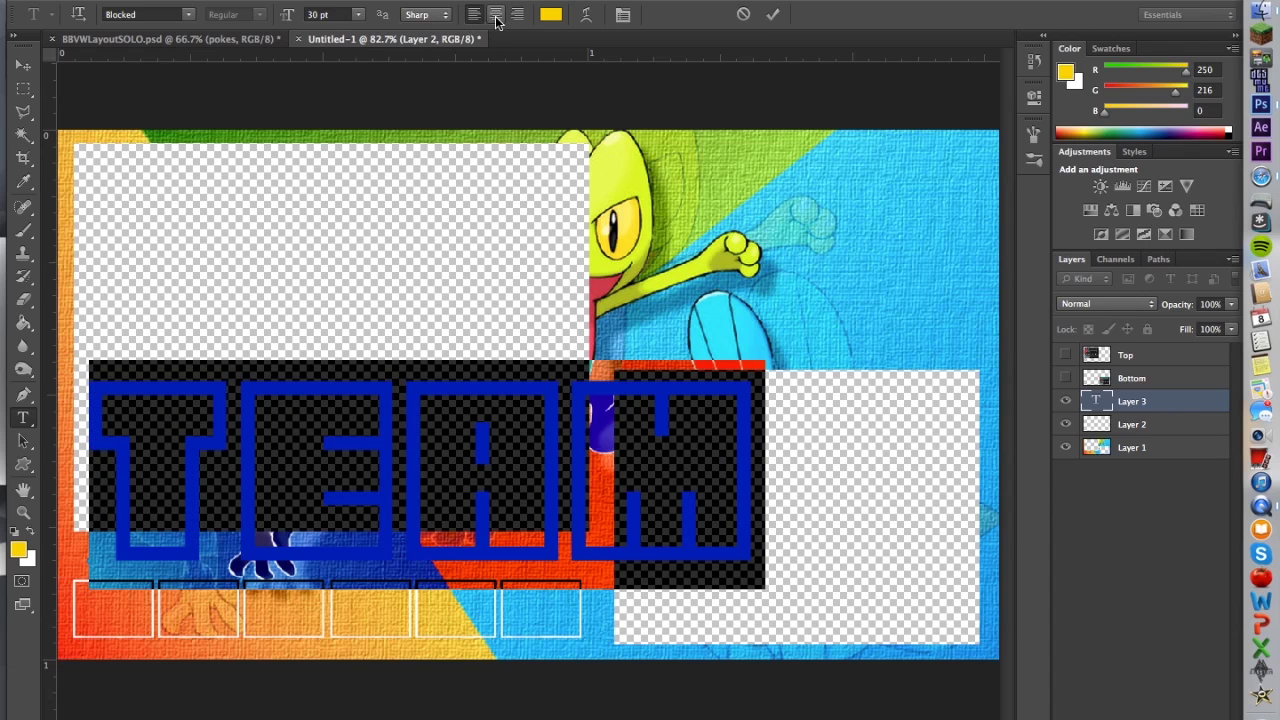
Set the text colour to cyan sampled from the blue background
{"action": "left_click", "coordinate": [551, 14]}
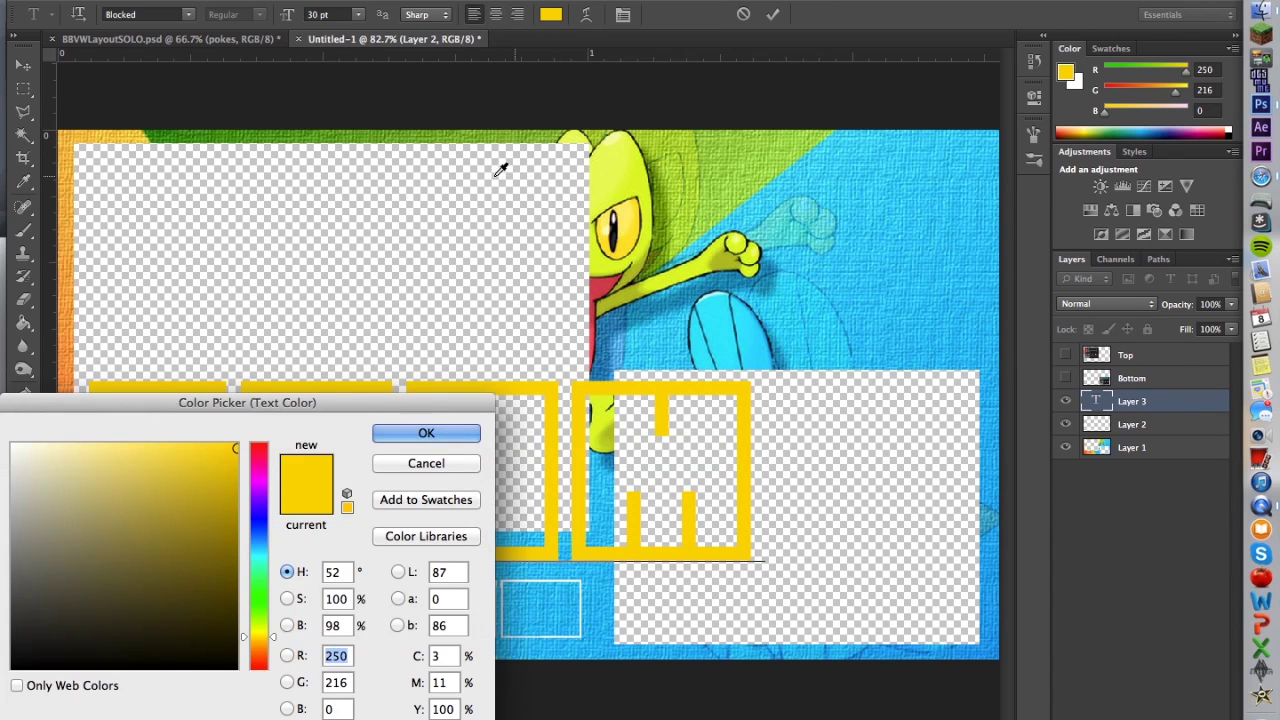
{"action": "left_click", "coordinate": [880, 270]}
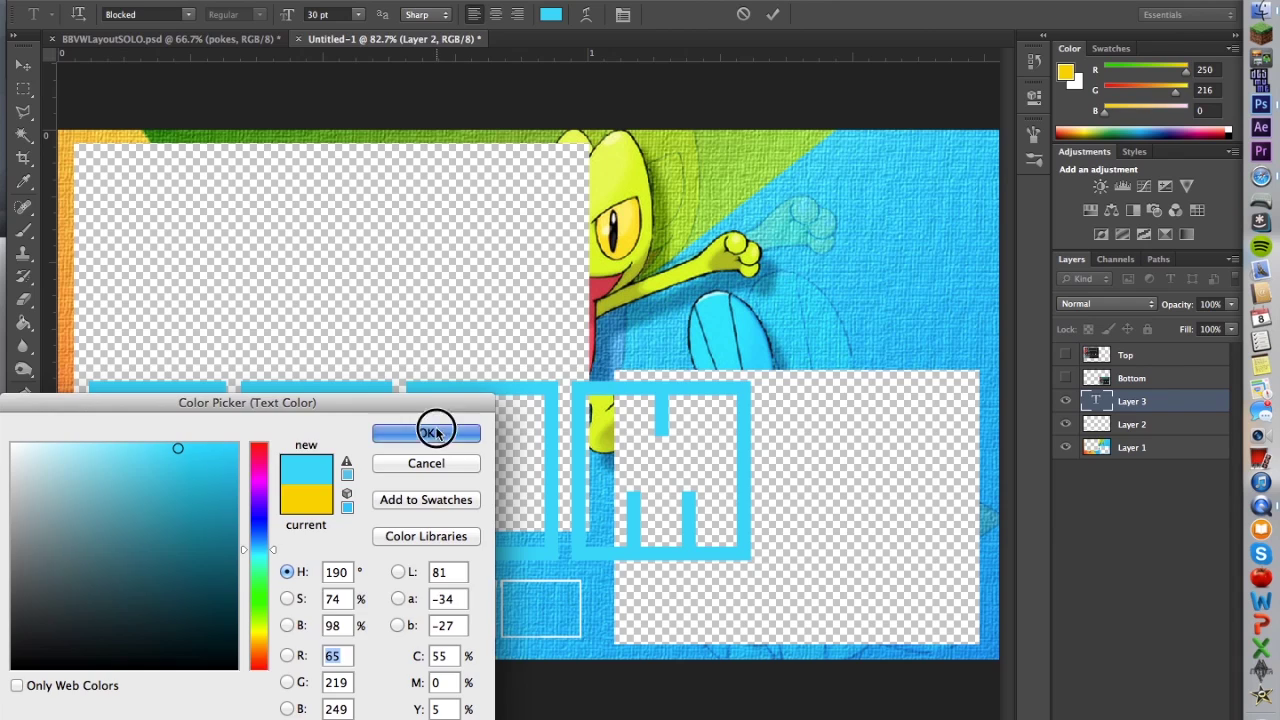
{"action": "left_click", "coordinate": [435, 432]}
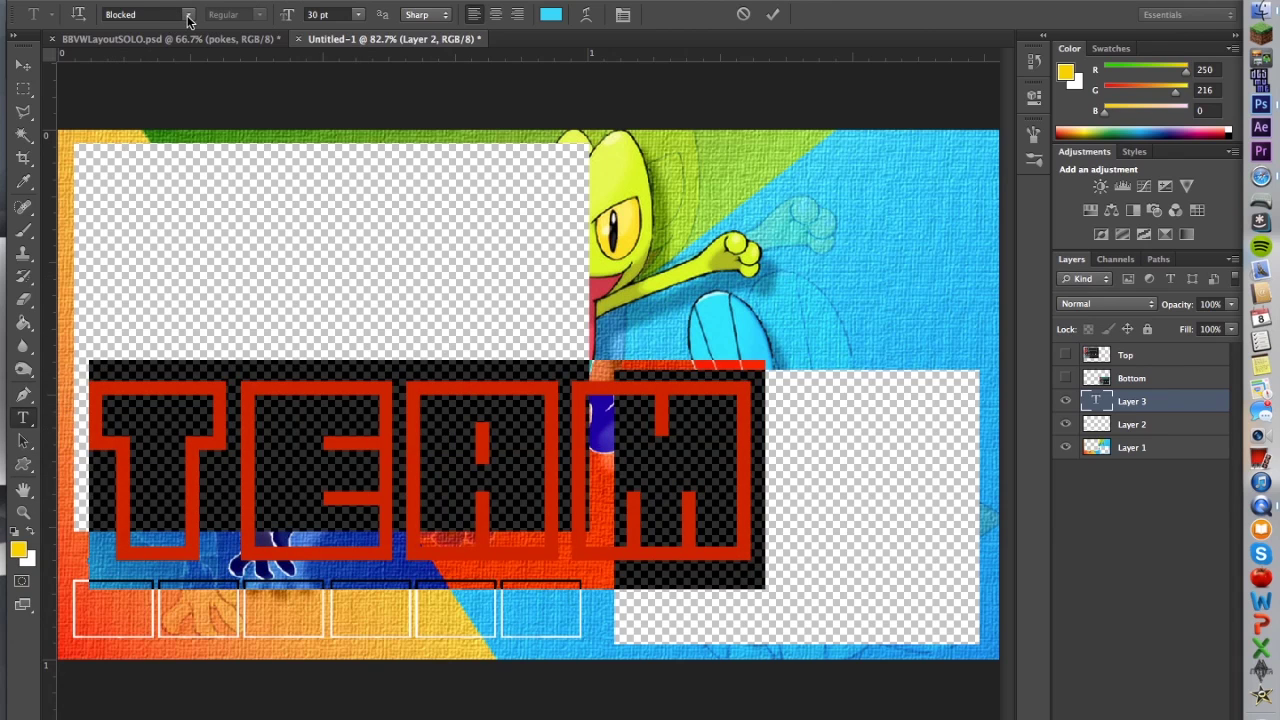
Shrink the TEAM text through 11, 8 and 6 pt, then enter a custom size
{"action": "left_click", "coordinate": [359, 15]}
{"action": "left_click", "coordinate": [330, 84]}
{"action": "left_click", "coordinate": [357, 15]}
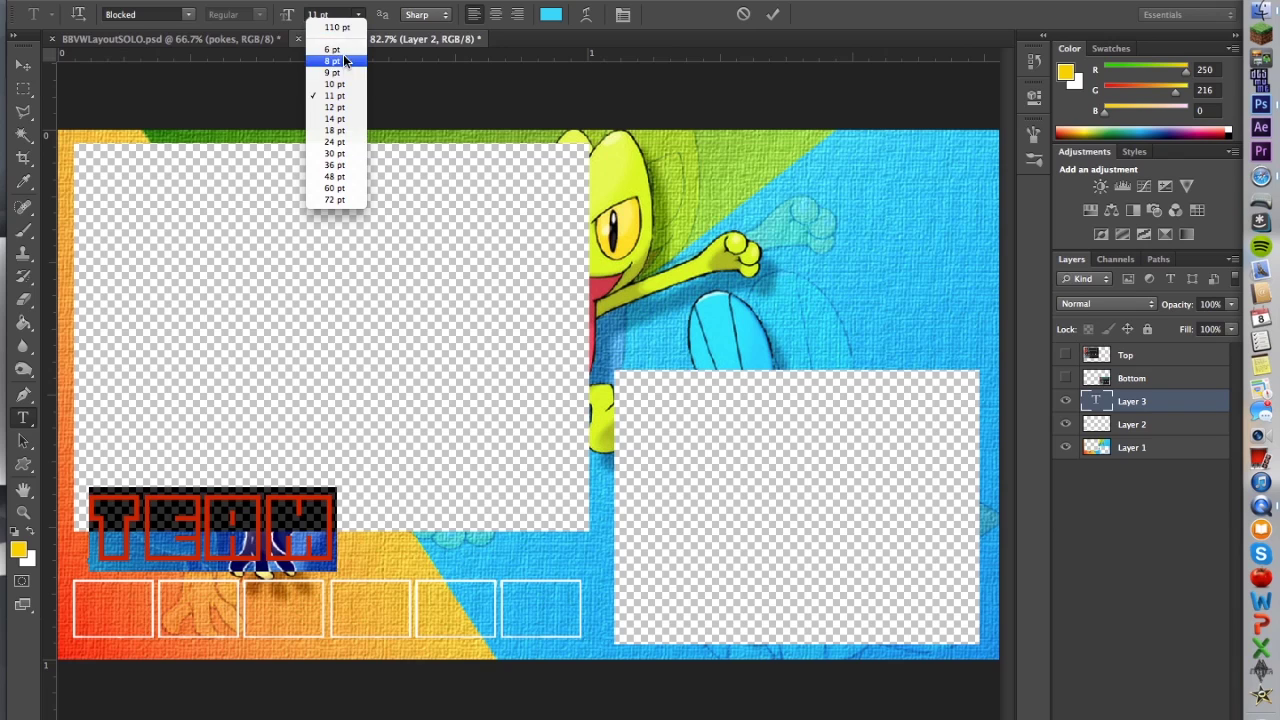
{"action": "left_click", "coordinate": [332, 61]}
{"action": "left_click", "coordinate": [358, 15]}
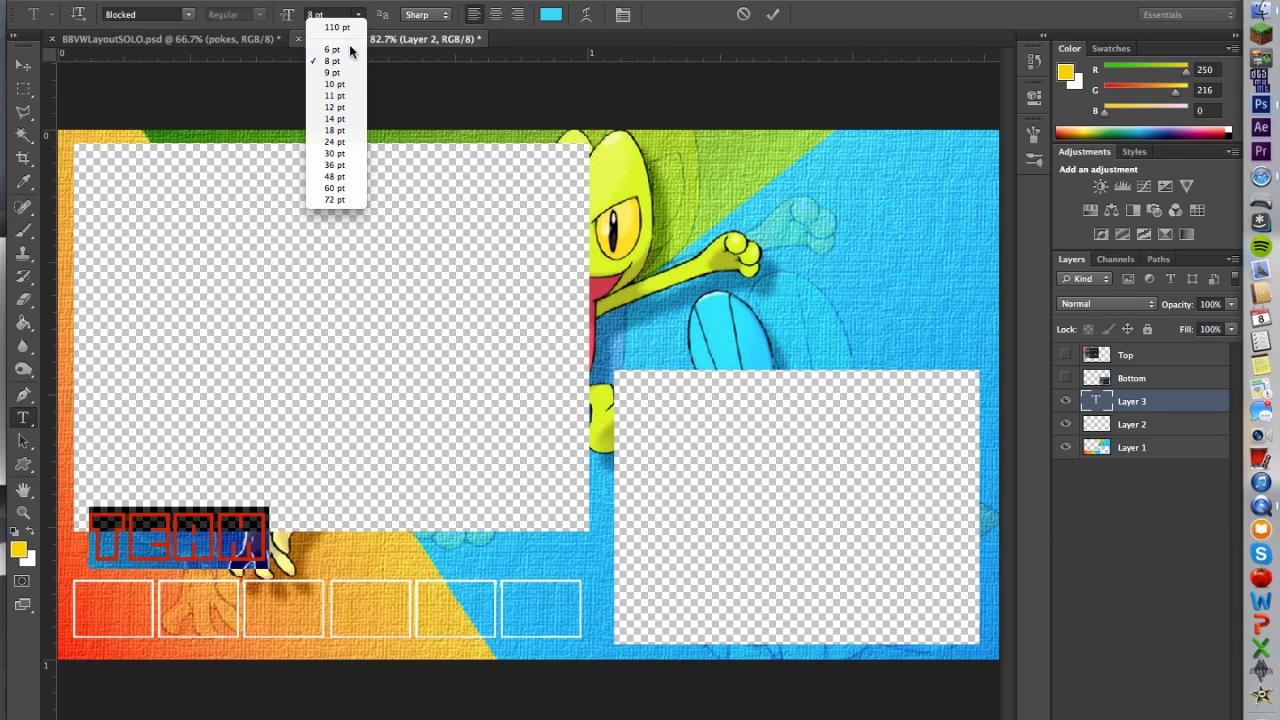
{"action": "left_click", "coordinate": [349, 49]}
{"action": "left_click", "coordinate": [342, 14]}
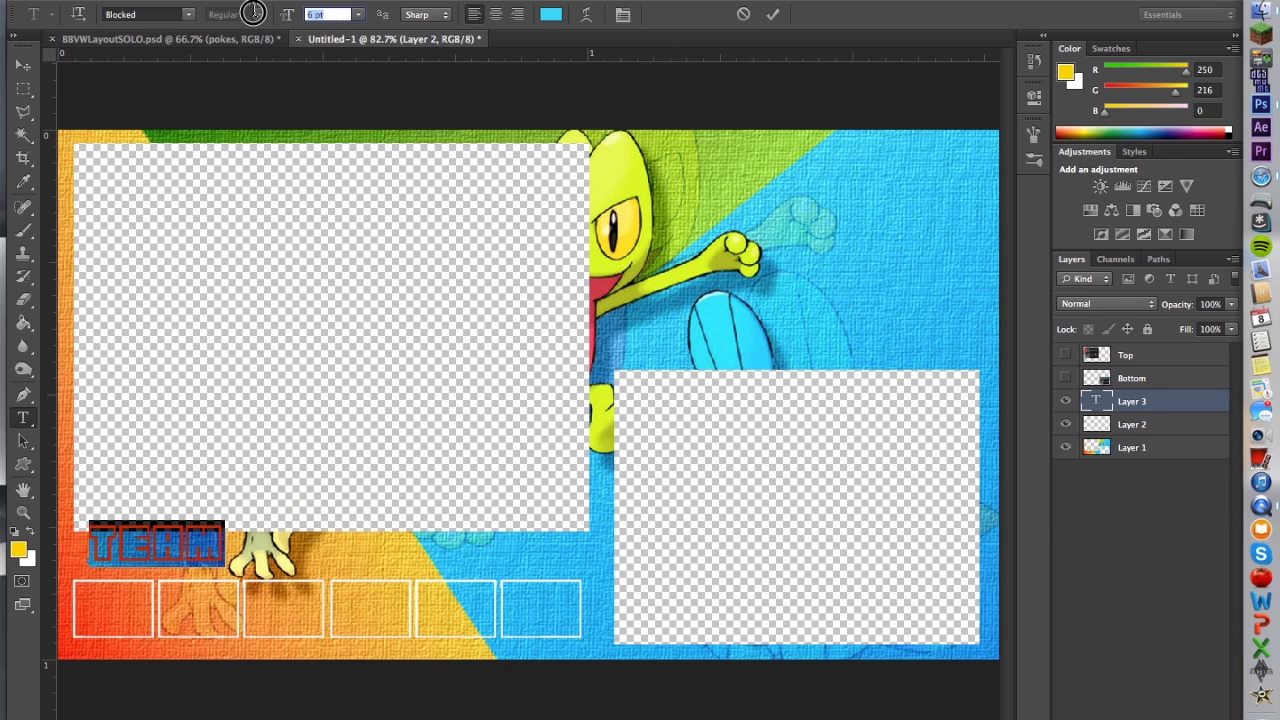
{"action": "type", "text": "3"}
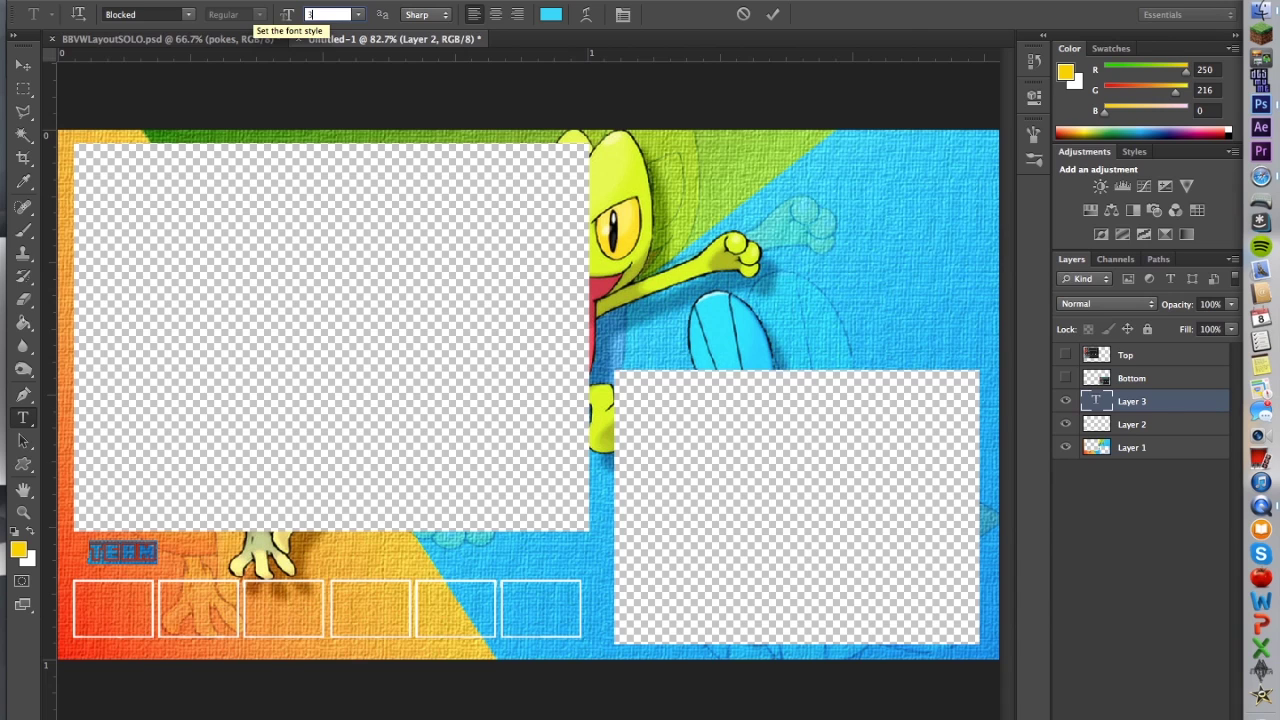
{"action": "type", "text": "4"}
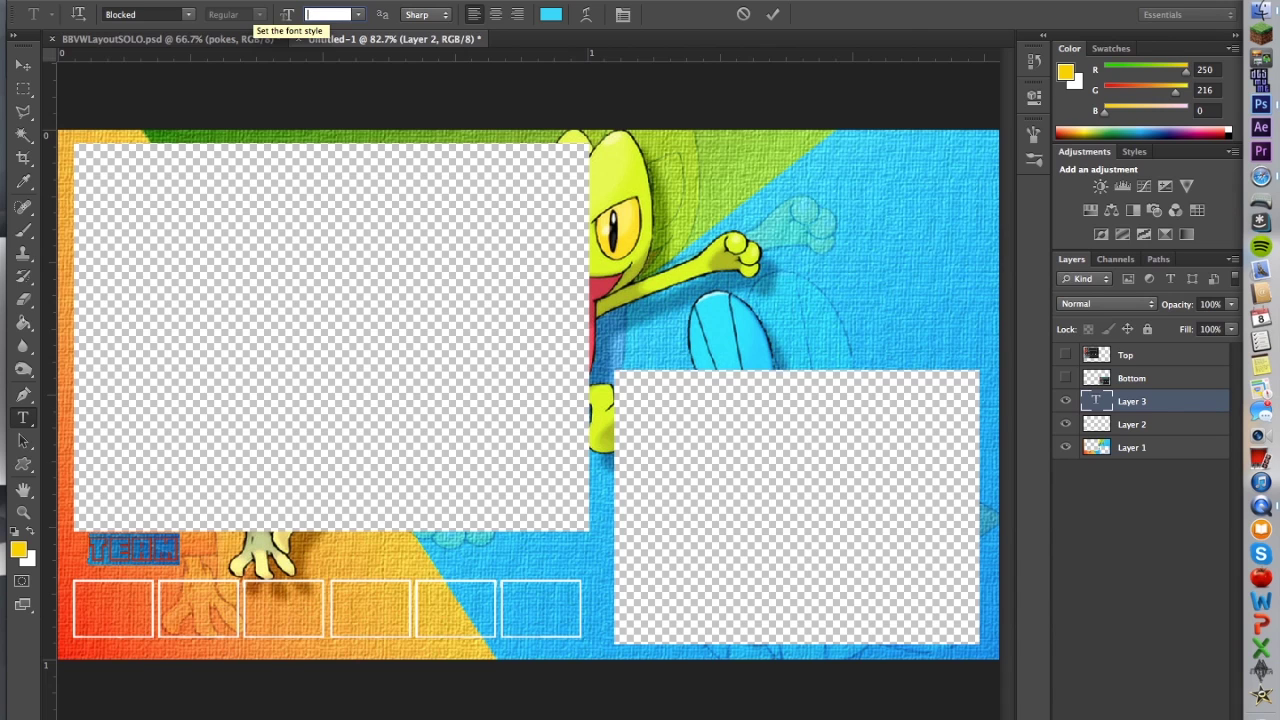
{"action": "type", "text": "23"}
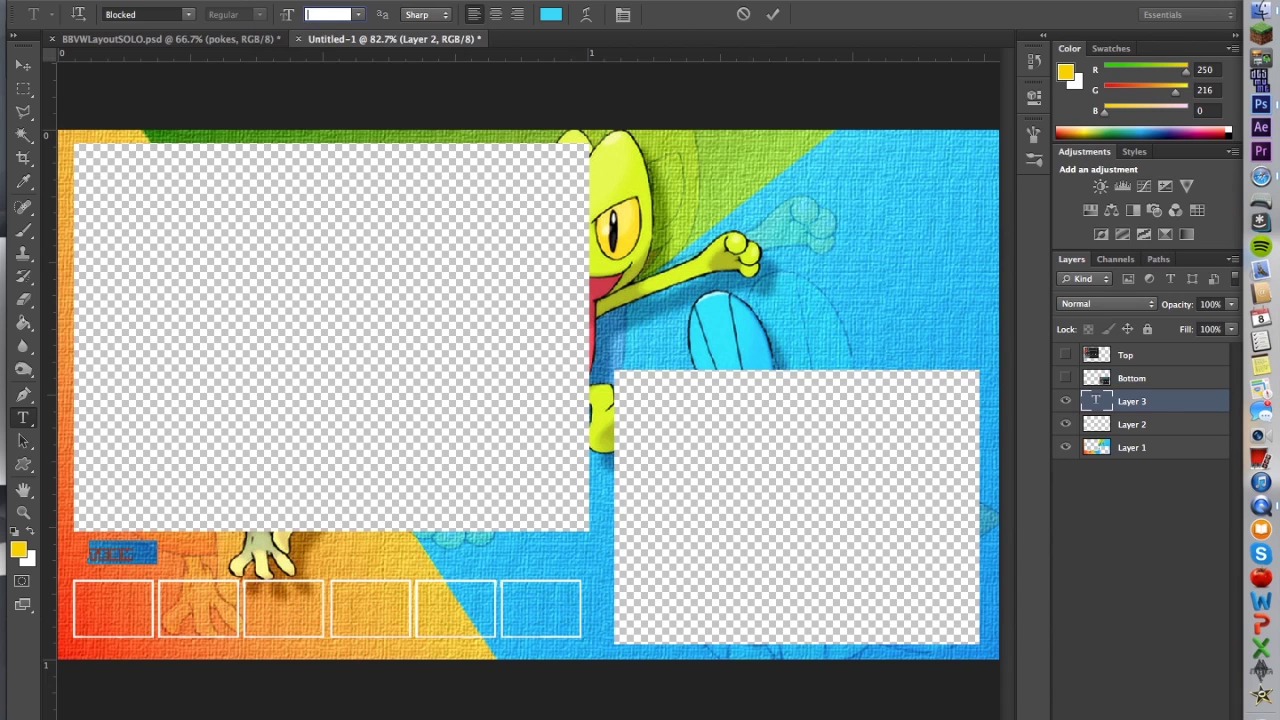
Change the TEAM font to Arial Black, commit it, and move it just above the boxes
{"action": "left_click", "coordinate": [188, 14]}
{"action": "scroll", "coordinate": [200, 30], "scroll_direction": "down", "scroll_amount": 10}
{"action": "scroll", "coordinate": [215, 35], "scroll_direction": "up", "scroll_amount": 15}
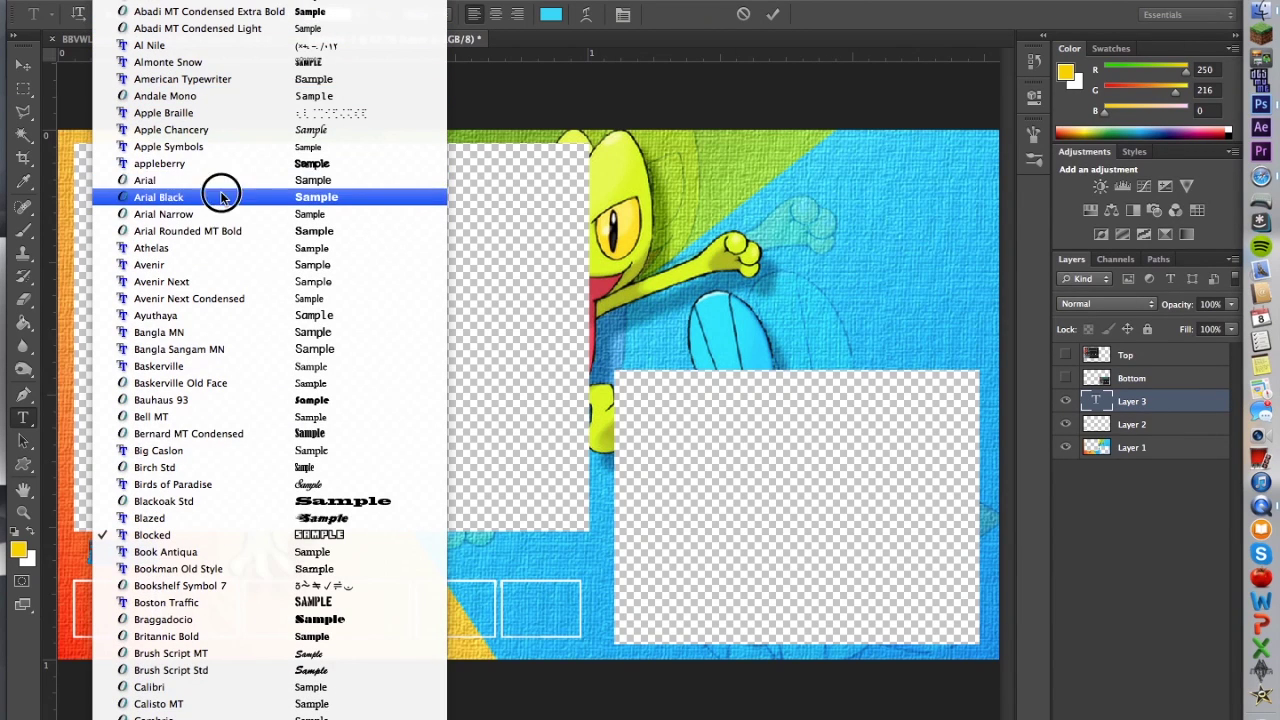
{"action": "left_click", "coordinate": [220, 197]}
{"action": "left_click", "coordinate": [23, 65]}
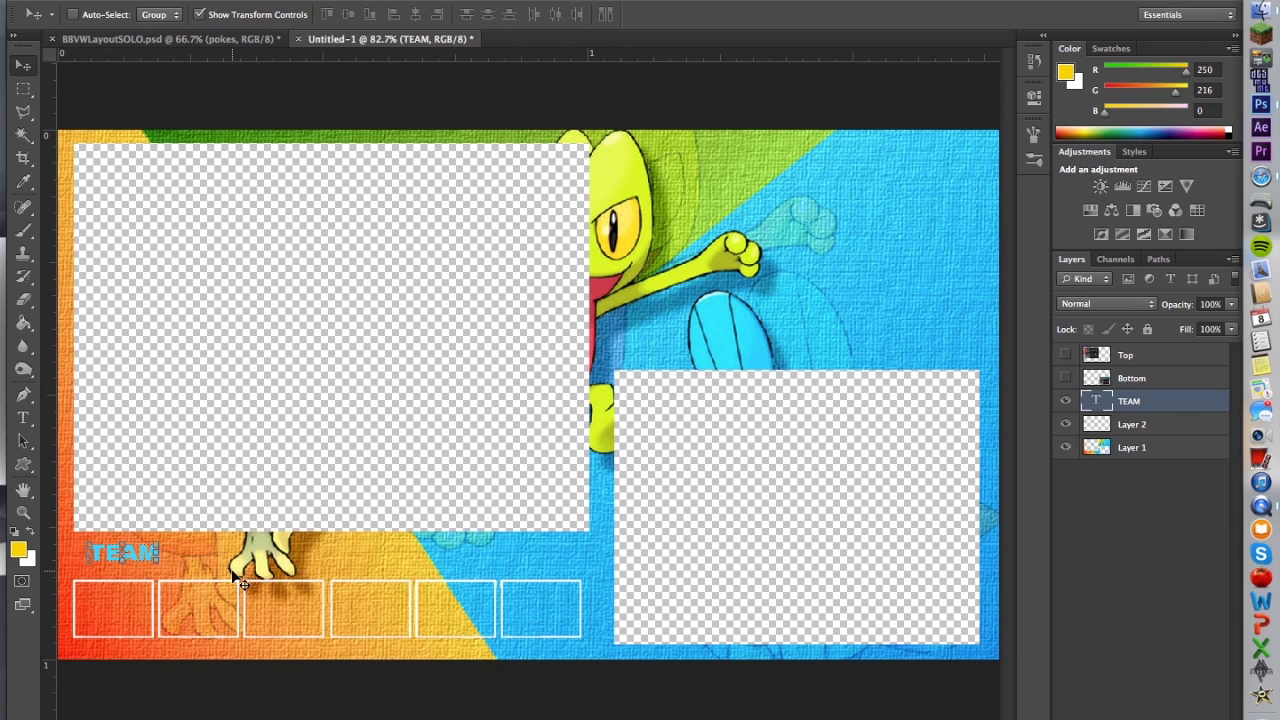
{"action": "left_click_drag", "start_coordinate": [145, 565], "coordinate": [132, 566]}
{"action": "left_click", "coordinate": [23, 88]}
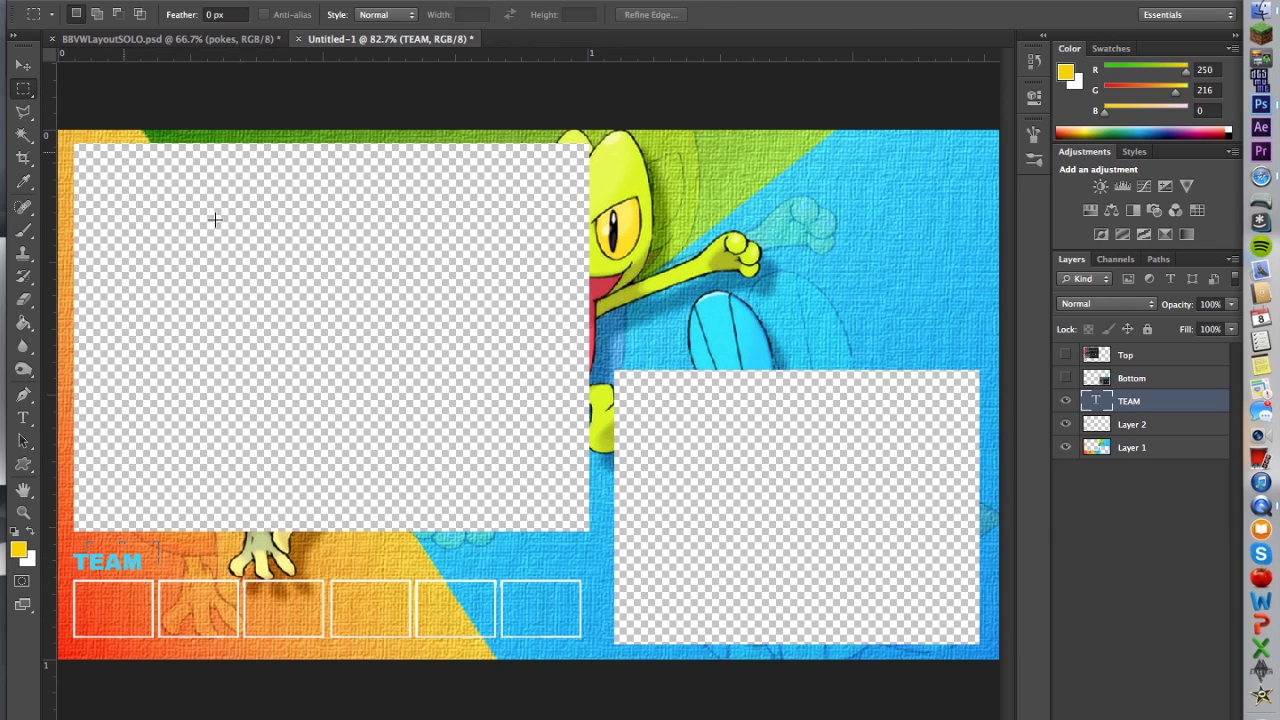